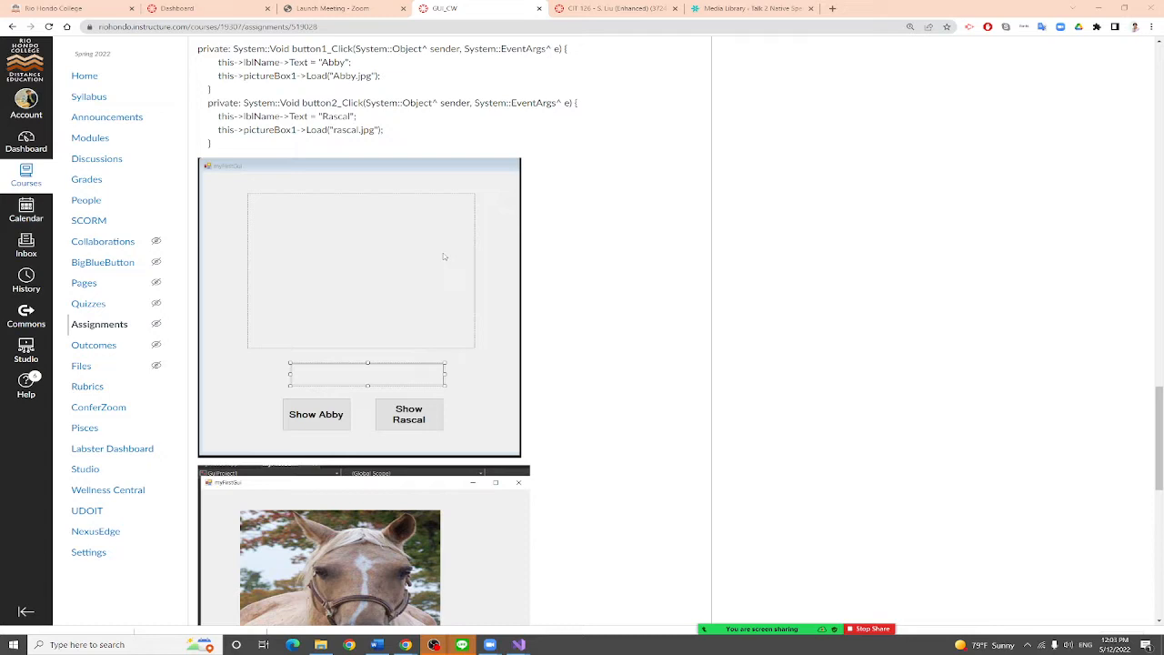
scroll(444, 257, "down", 1)
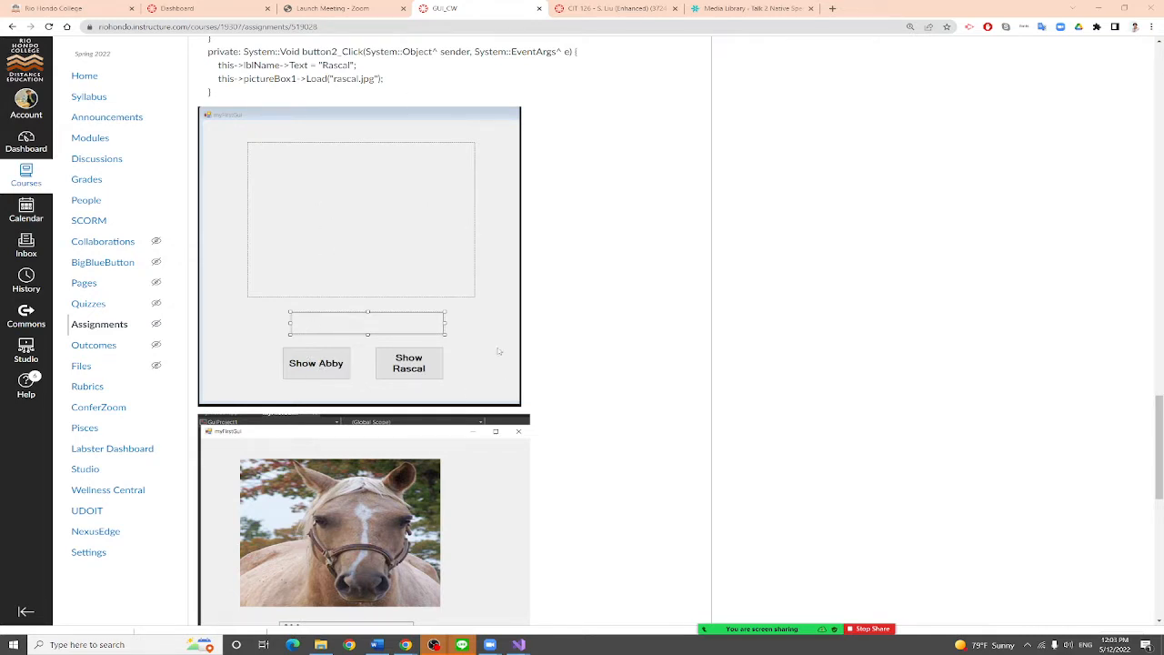
scroll(499, 351, "down", 2)
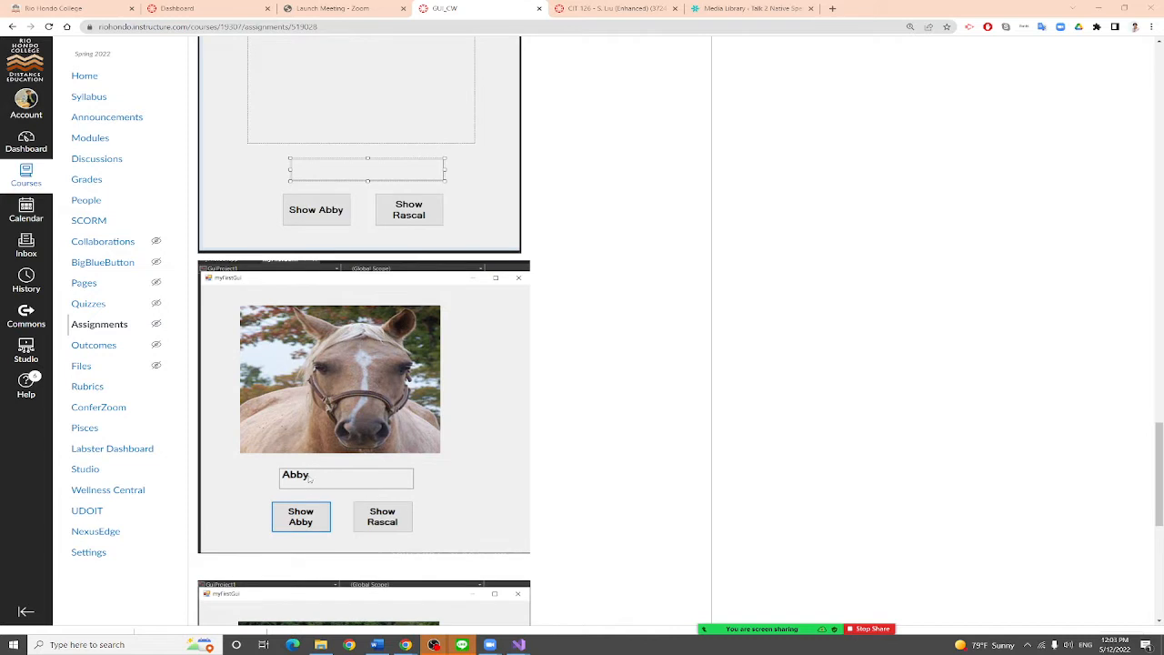
scroll(392, 532, "down", 2)
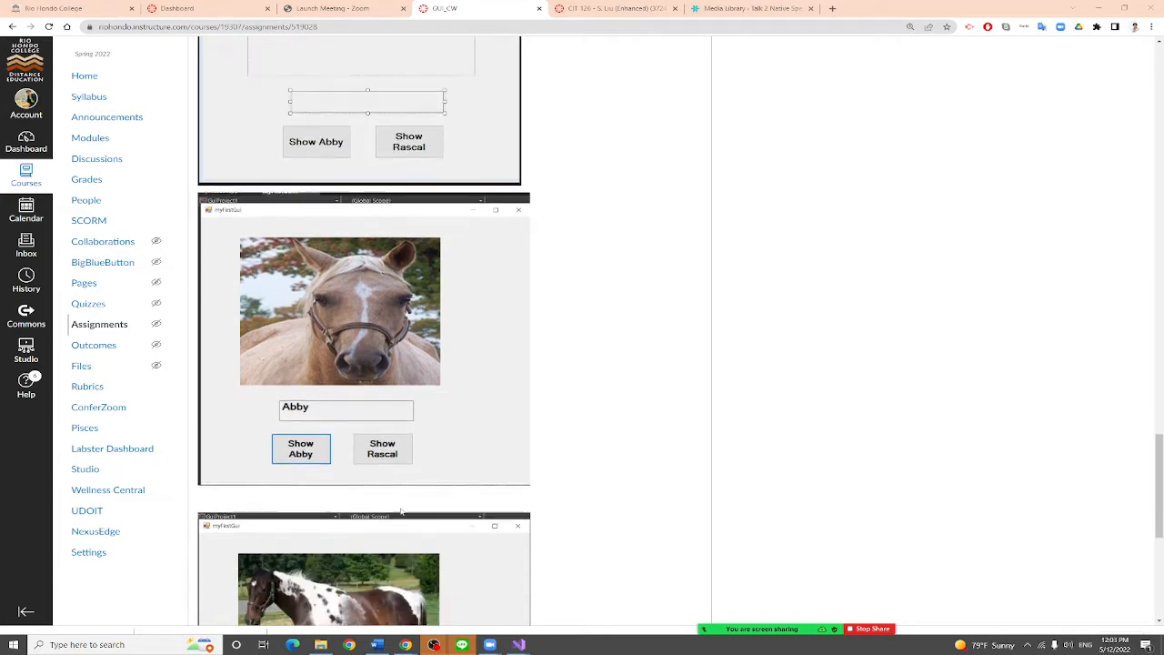
scroll(401, 511, "down", 3)
scroll(402, 511, "down", 2)
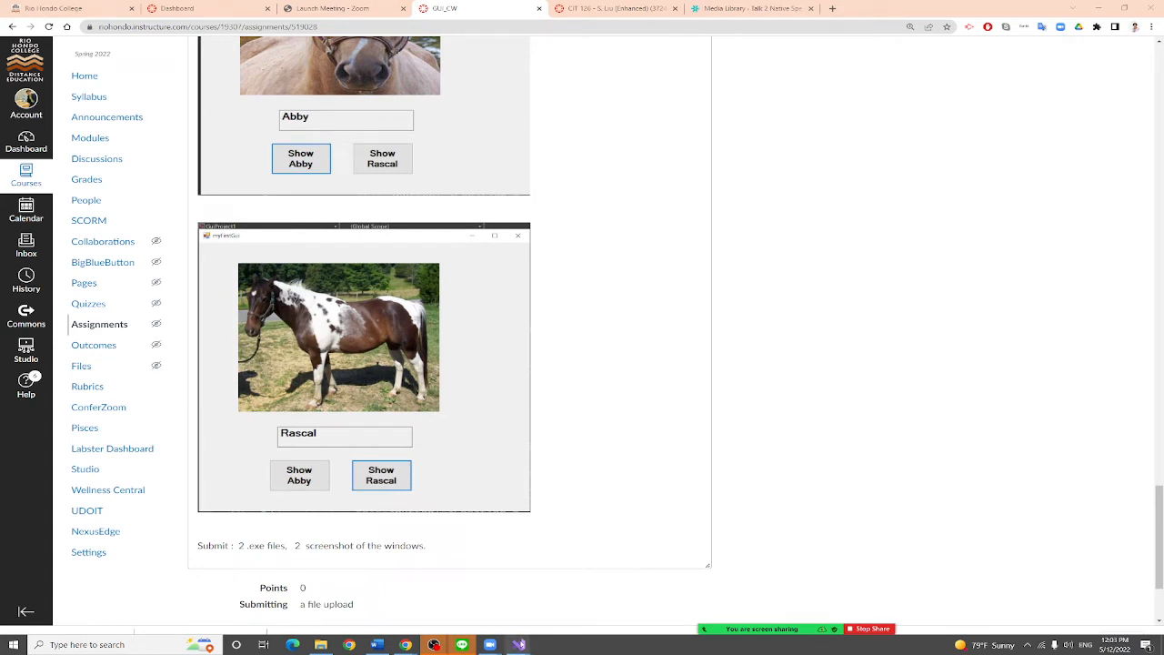
mouse_move(519, 645)
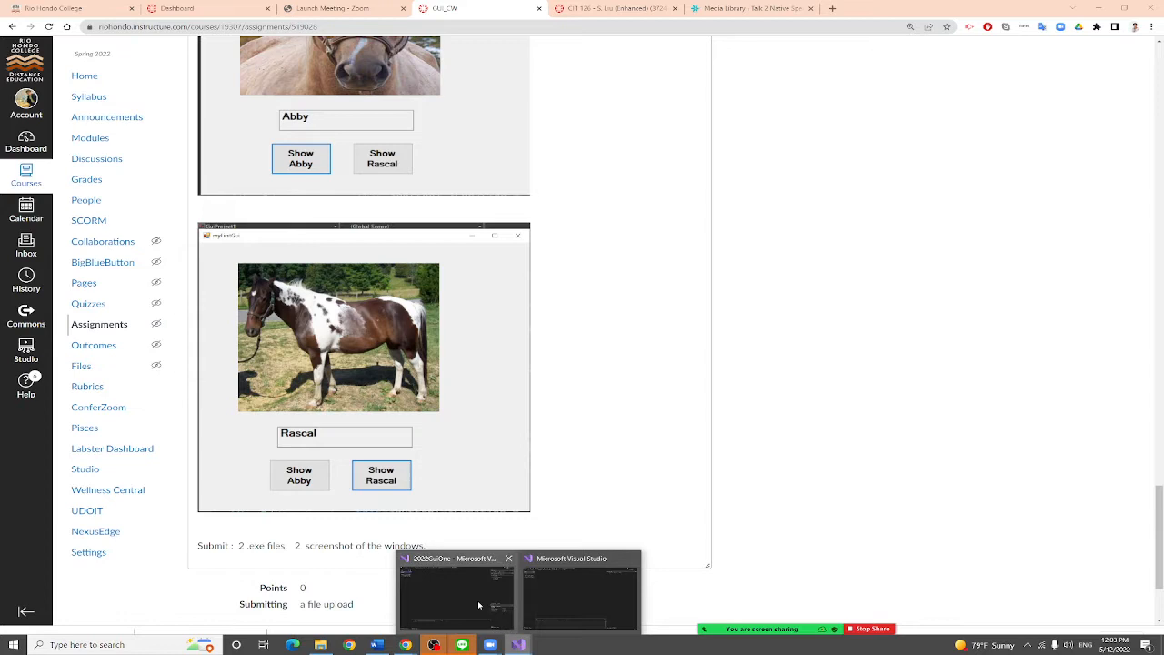
Create a new CLR Empty Project (.NET Framework) named Project6 from the start window
left_click(586, 596)
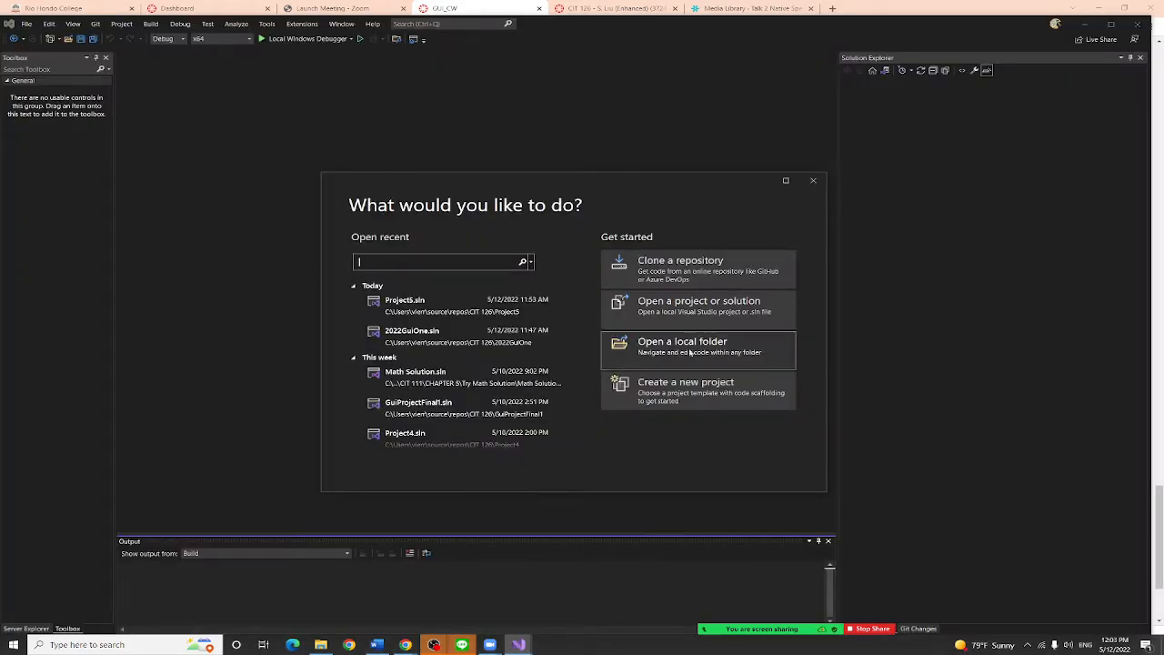
left_click(687, 391)
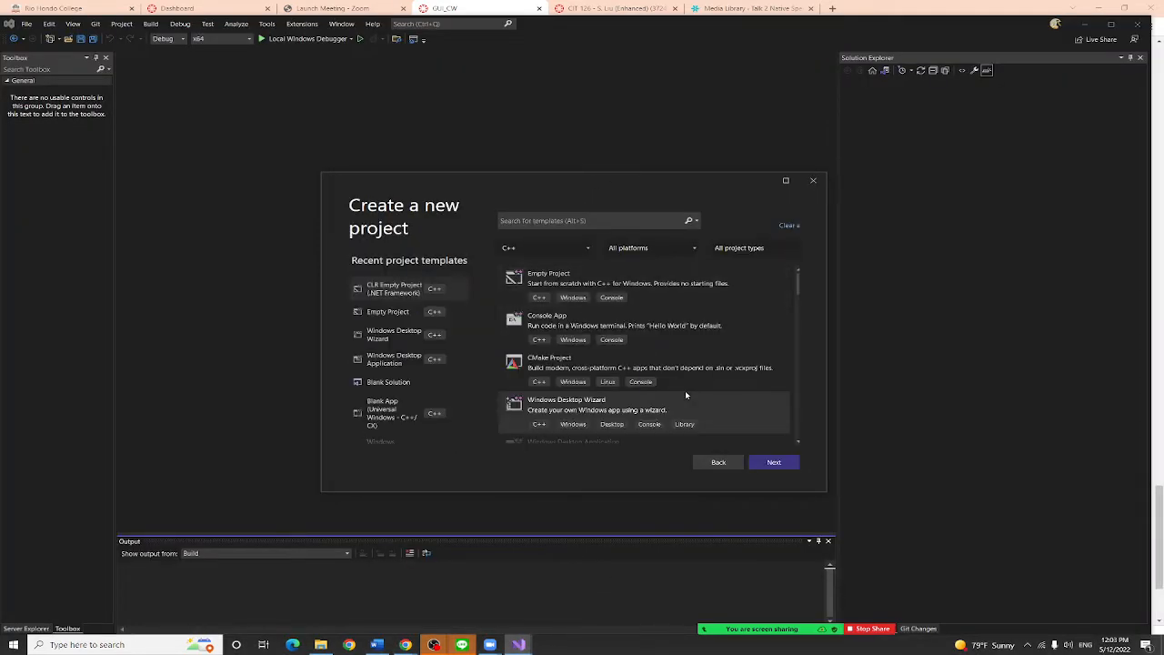
mouse_move(401, 289)
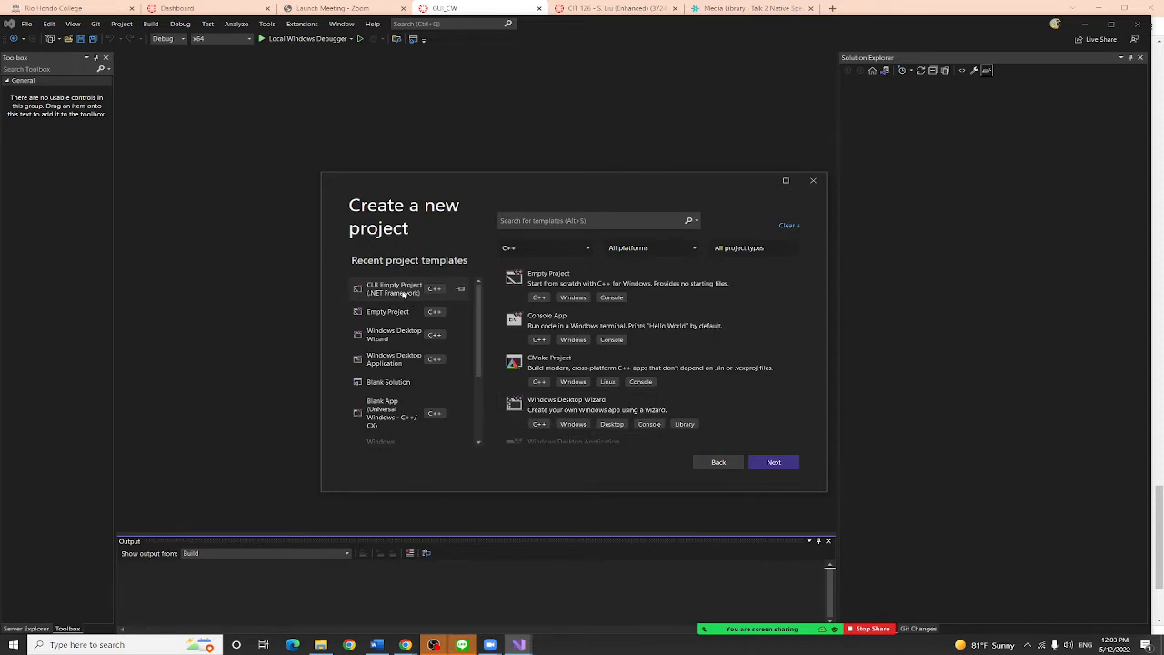
left_click(400, 292)
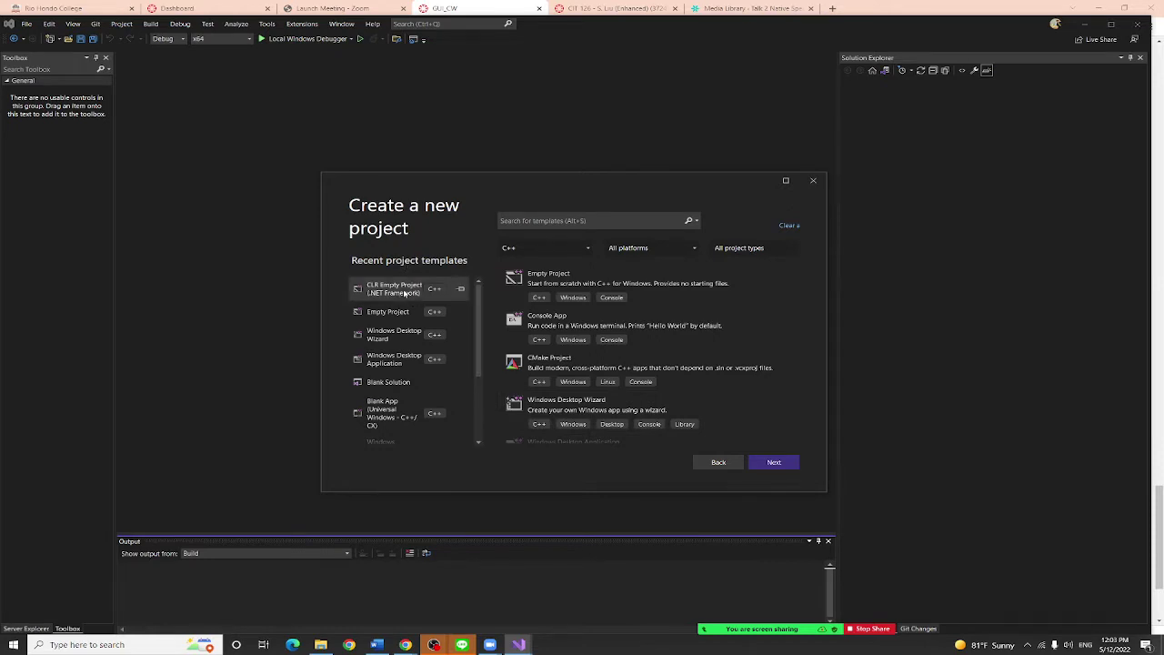
left_click(774, 463)
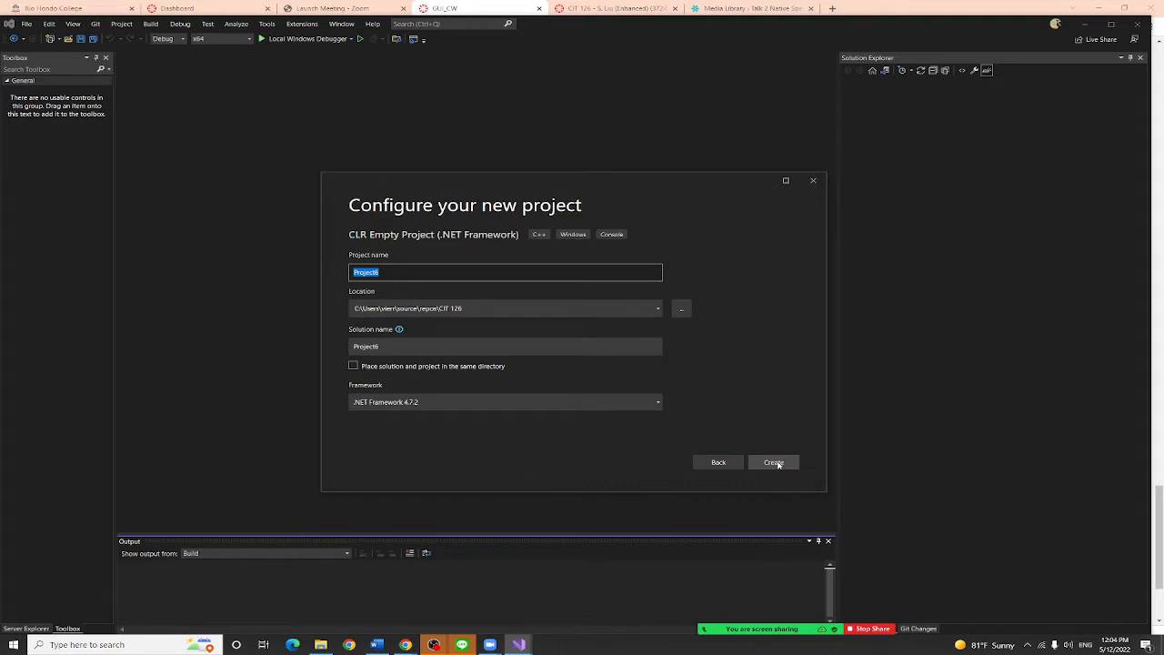
left_click(780, 464)
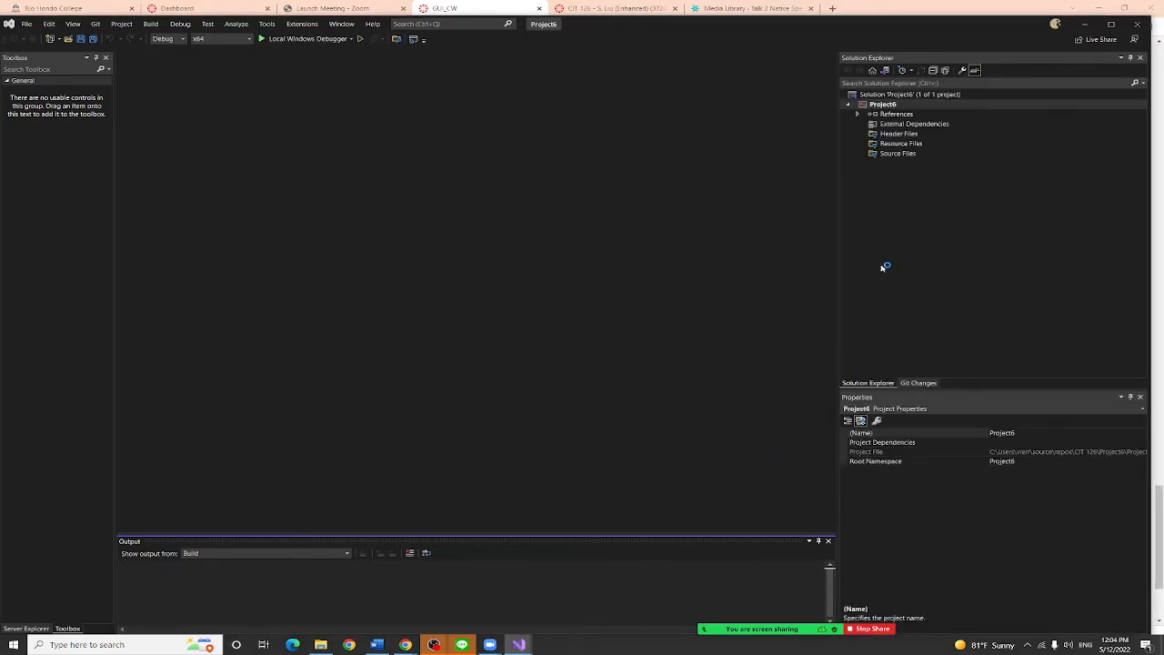
In Project6's property pages, set Linker > System > SubSystem to Windows and apply it
left_click(887, 104)
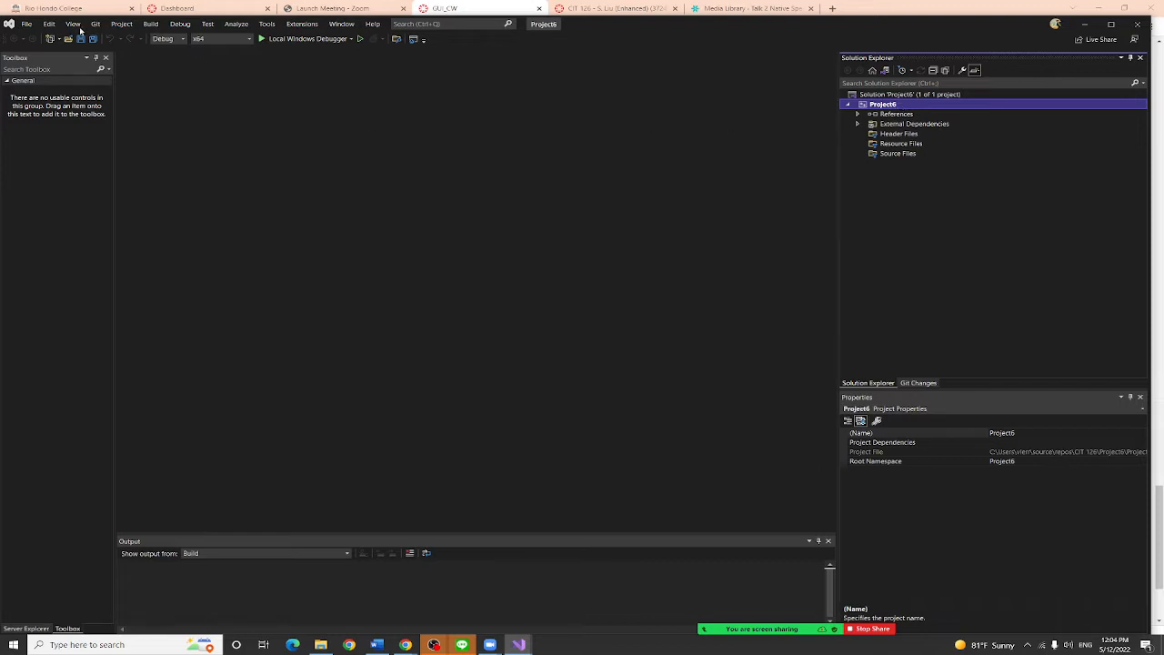
left_click(122, 24)
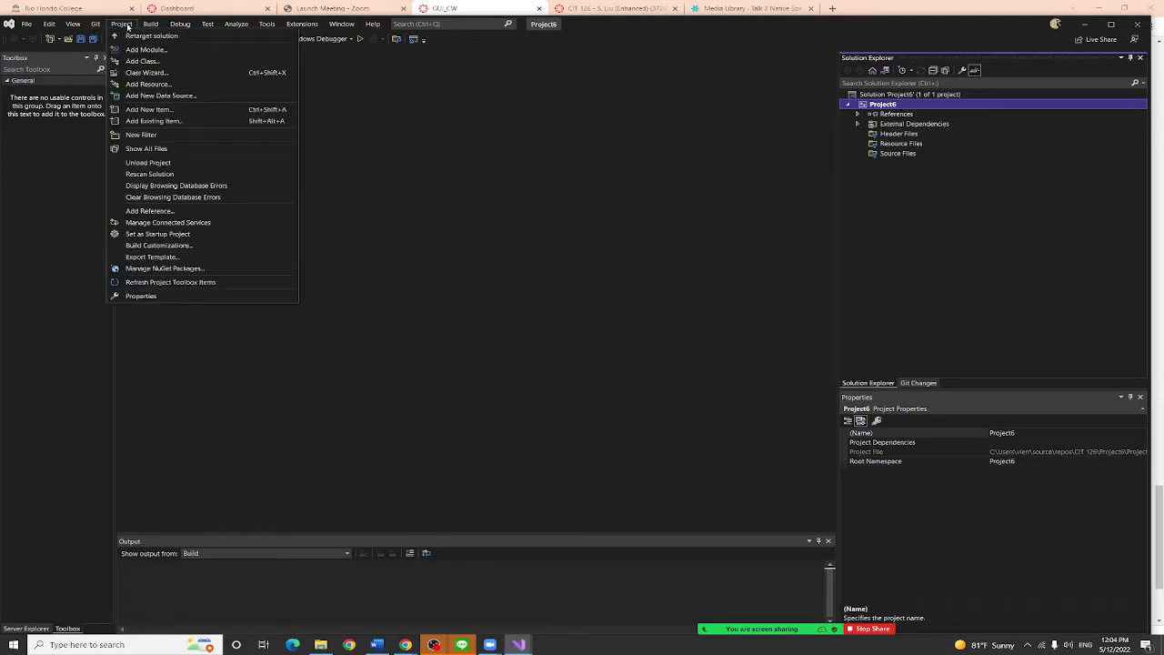
left_click(141, 296)
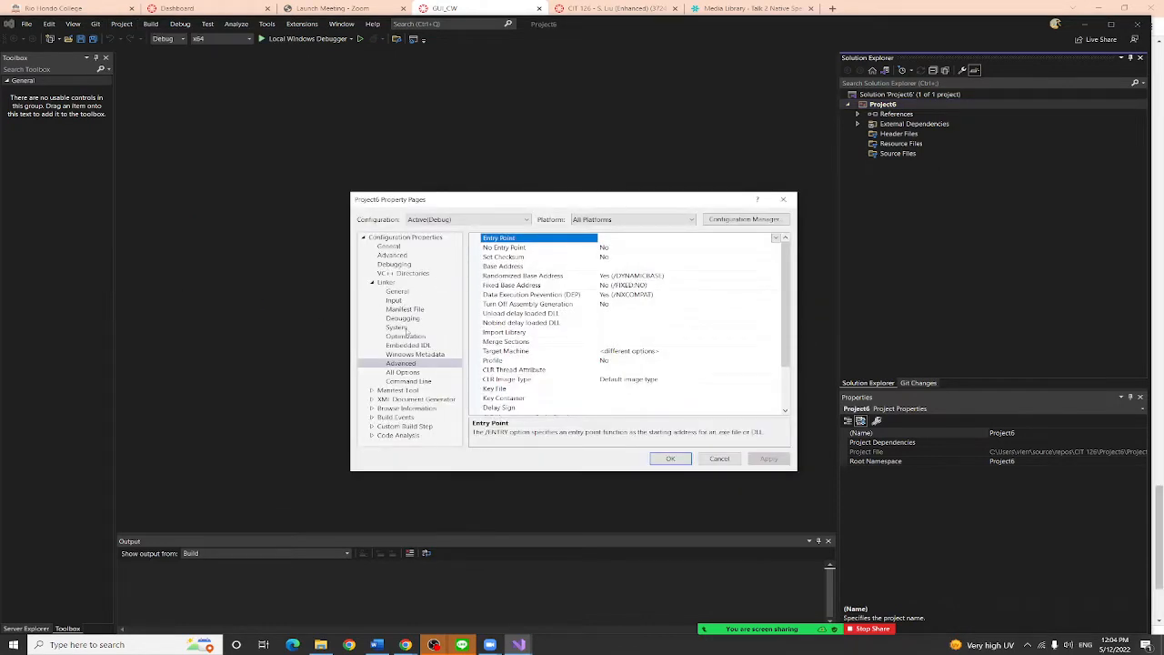
left_click(398, 327)
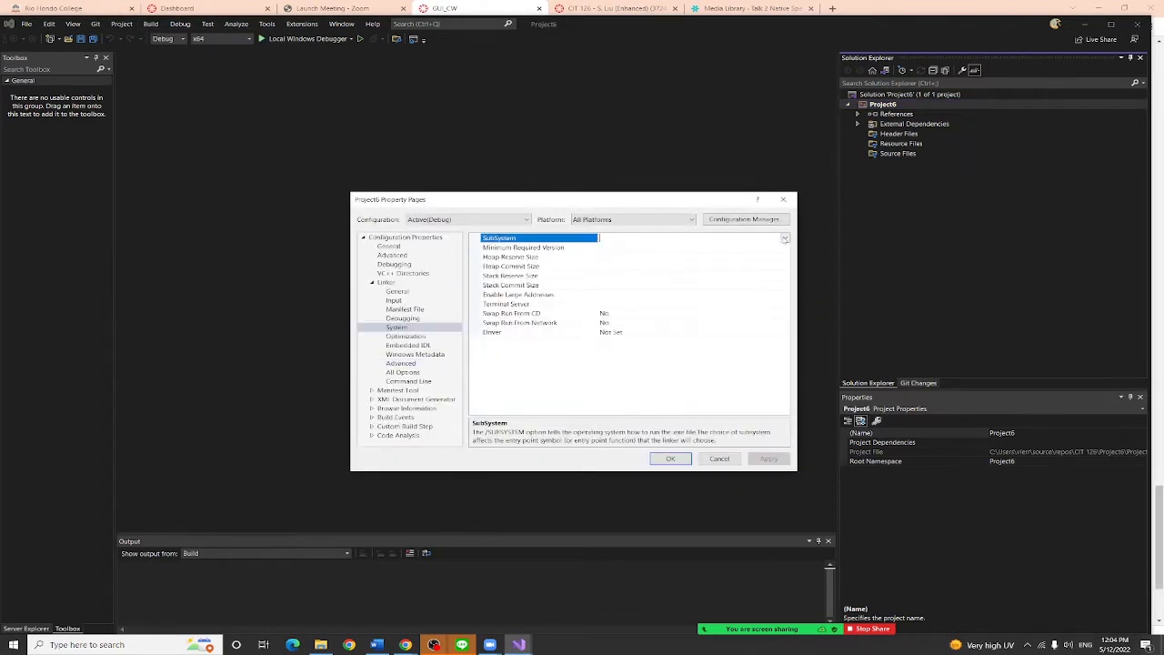
left_click(784, 238)
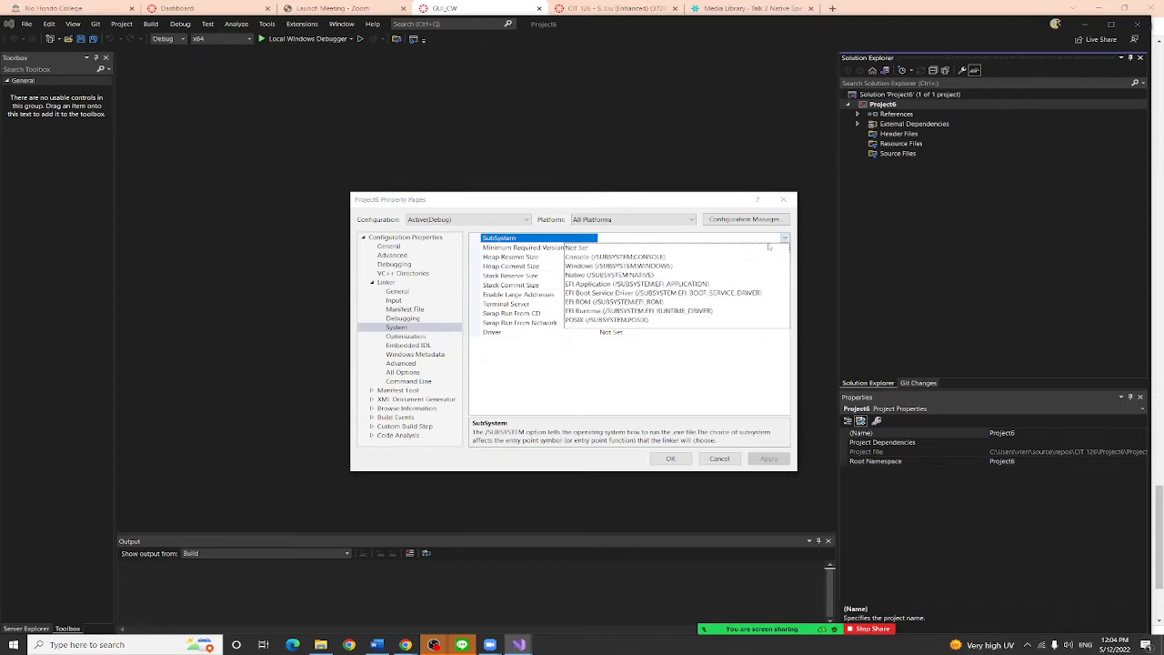
left_click(669, 266)
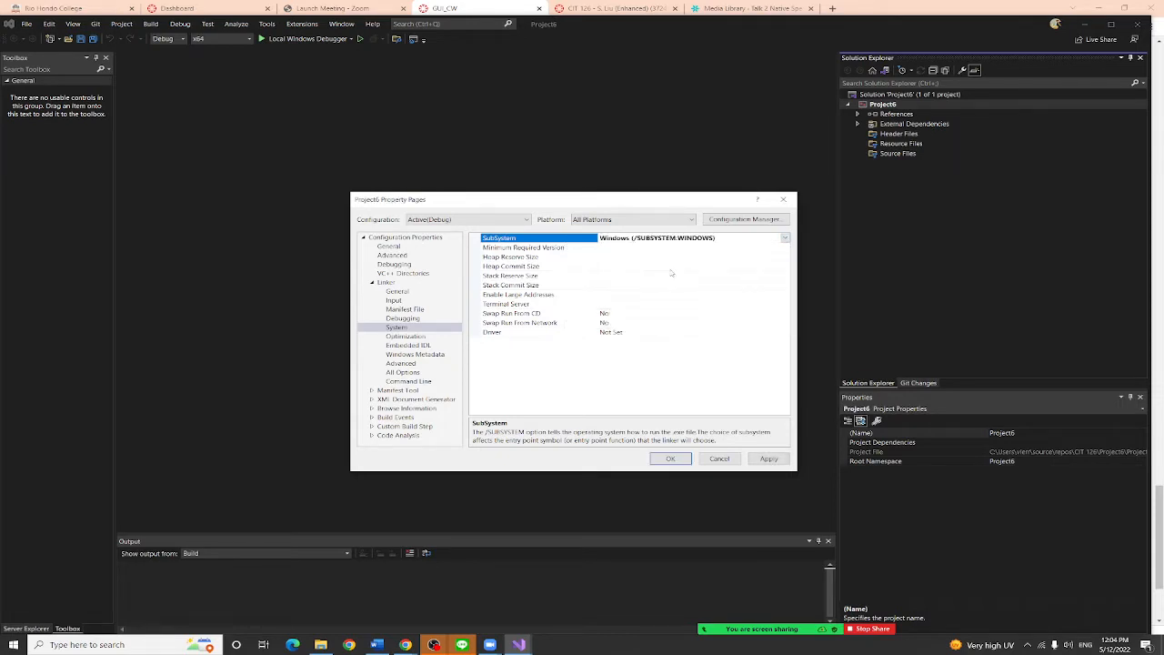
left_click(769, 459)
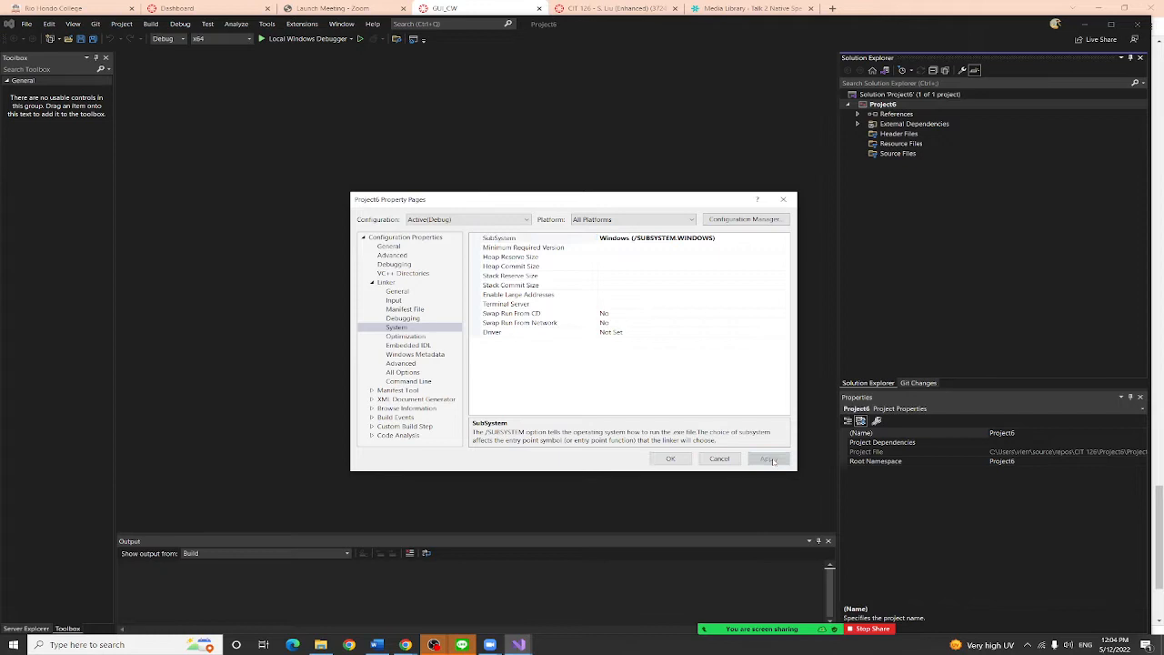
Set Linker > Advanced > Entry Point to main and confirm the property changes
left_click(401, 363)
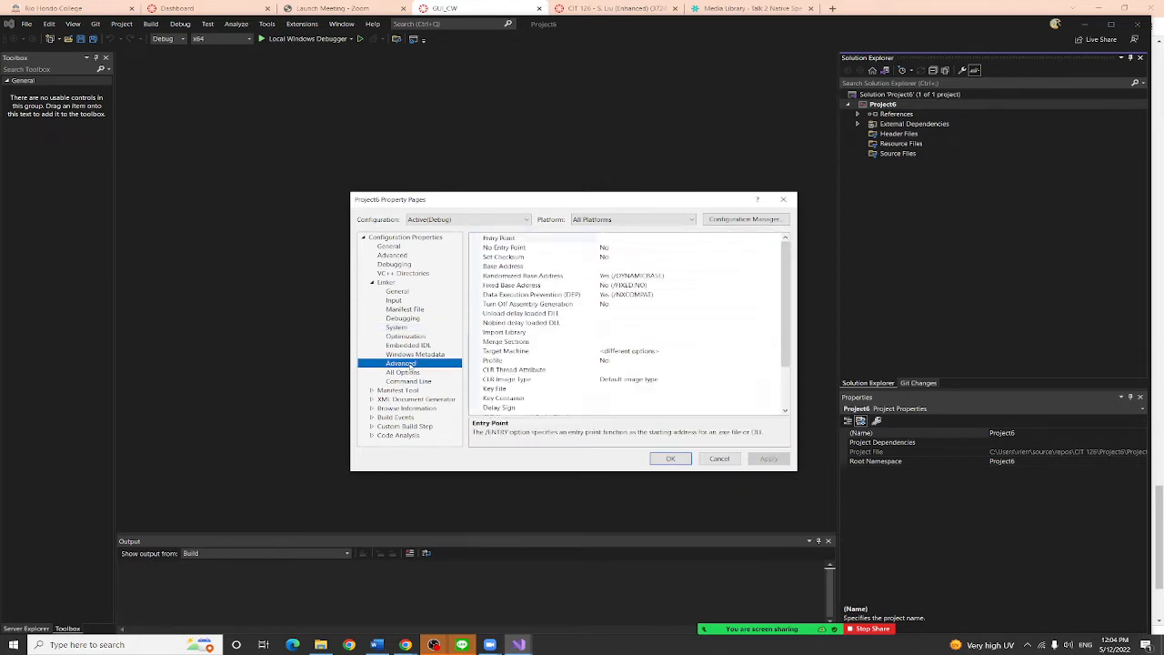
left_click(631, 241)
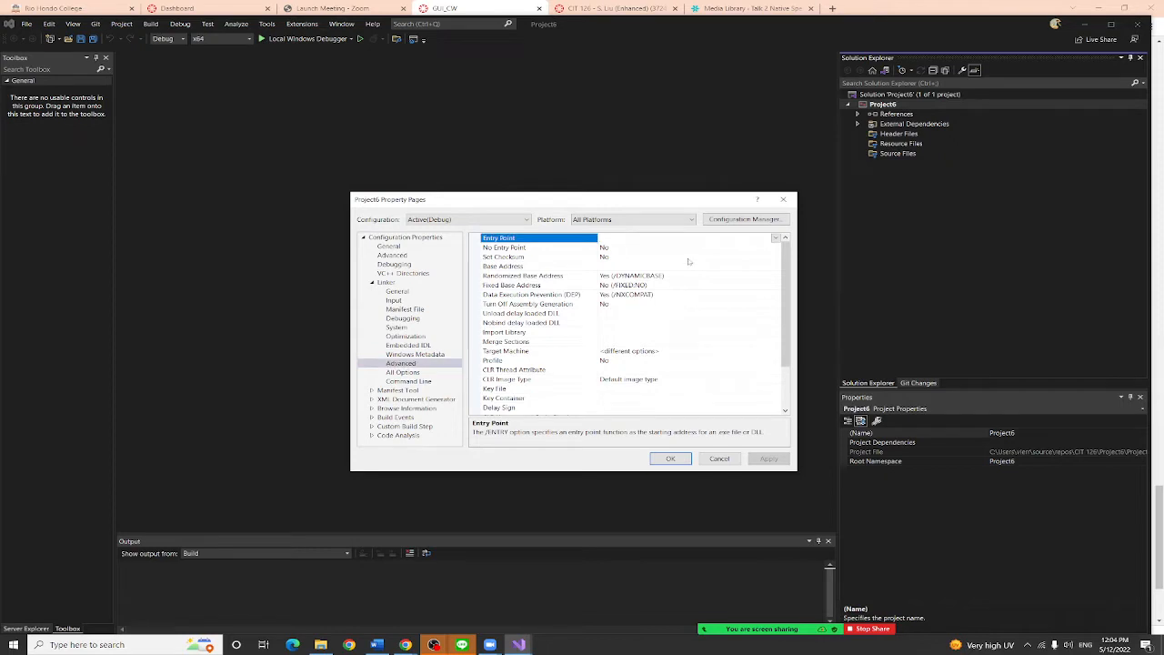
type("main")
left_click(671, 457)
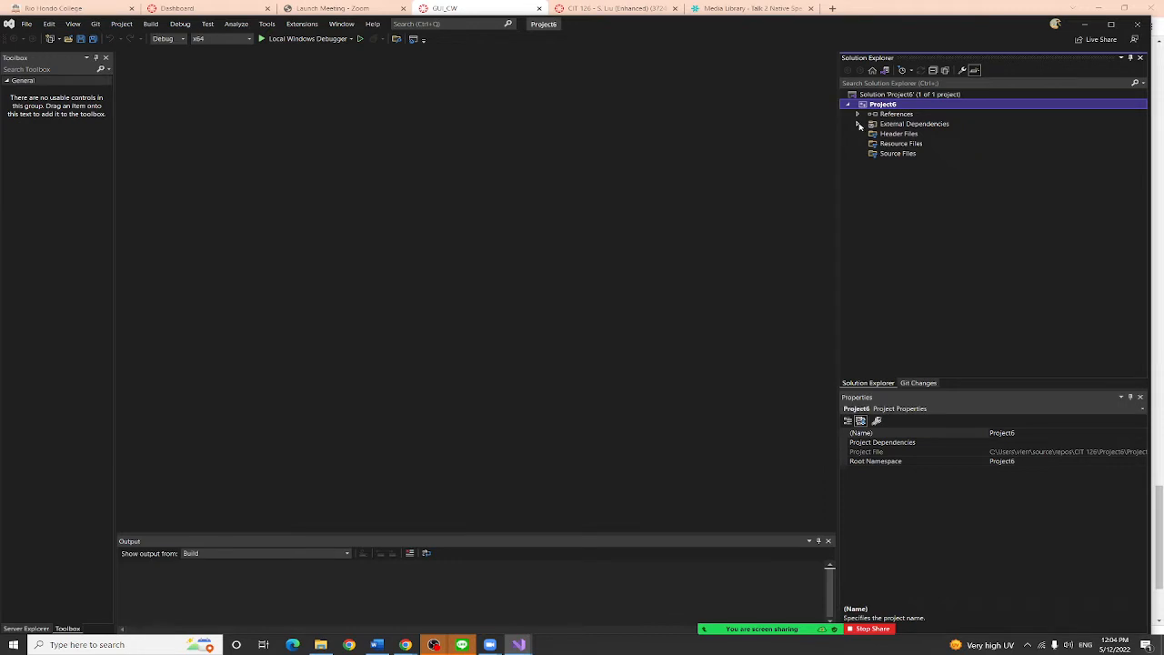
Add a Windows Form item (MyForm) from the UI templates to Project6 and close its erroring designer
left_click(861, 125)
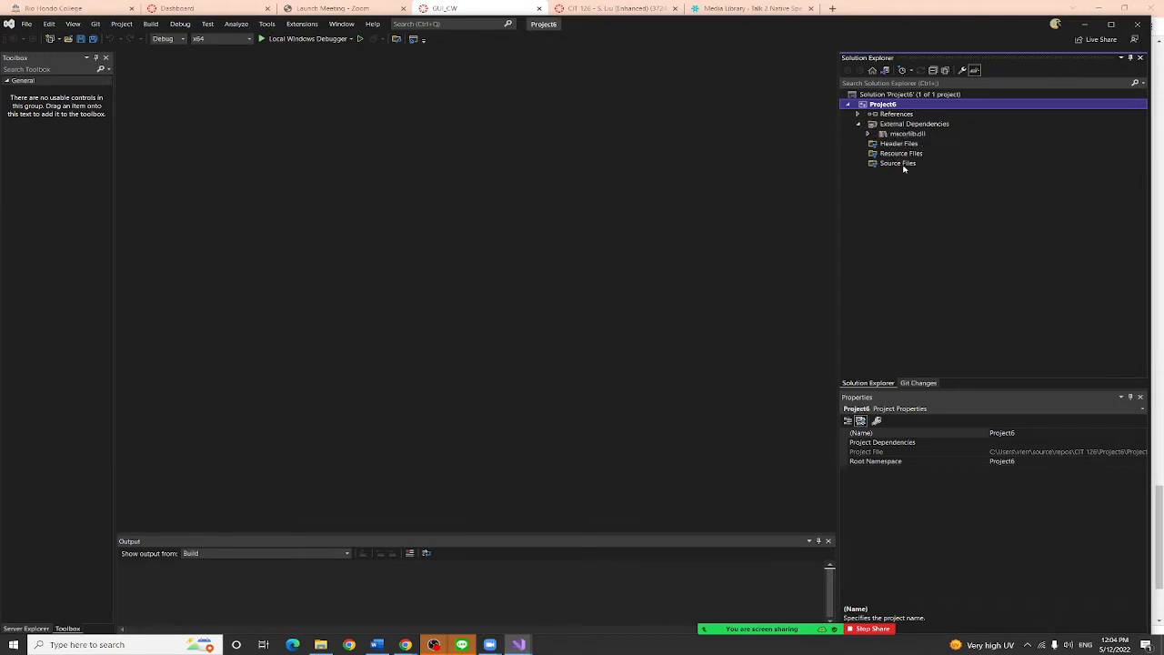
right_click(904, 106)
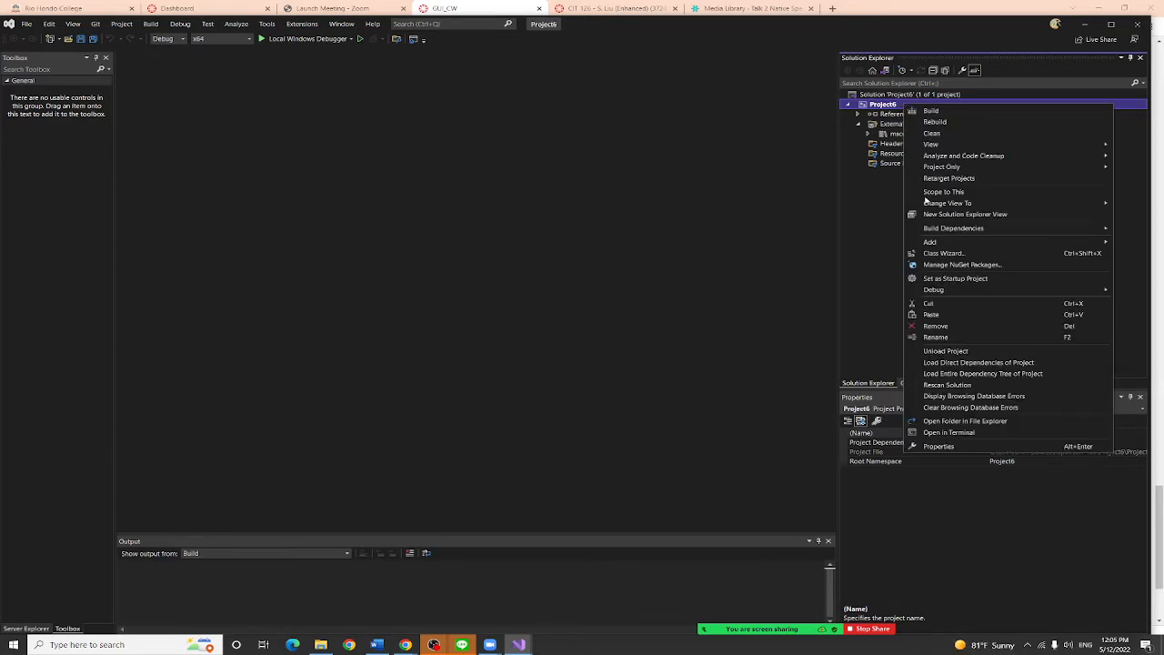
mouse_move(930, 241)
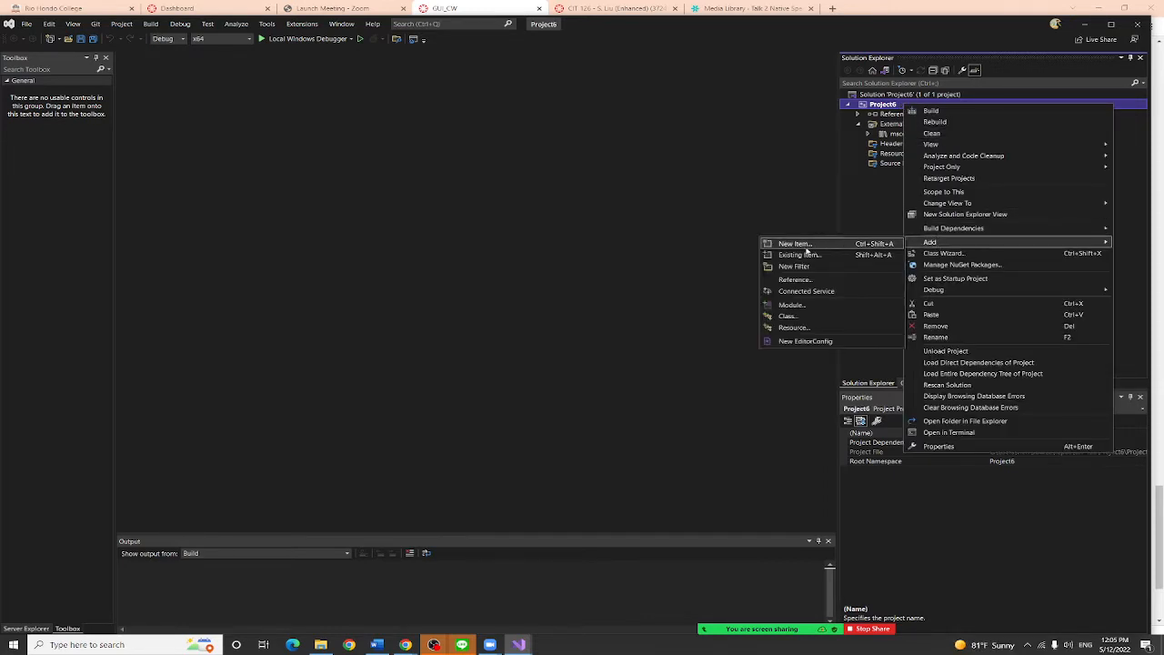
left_click(802, 245)
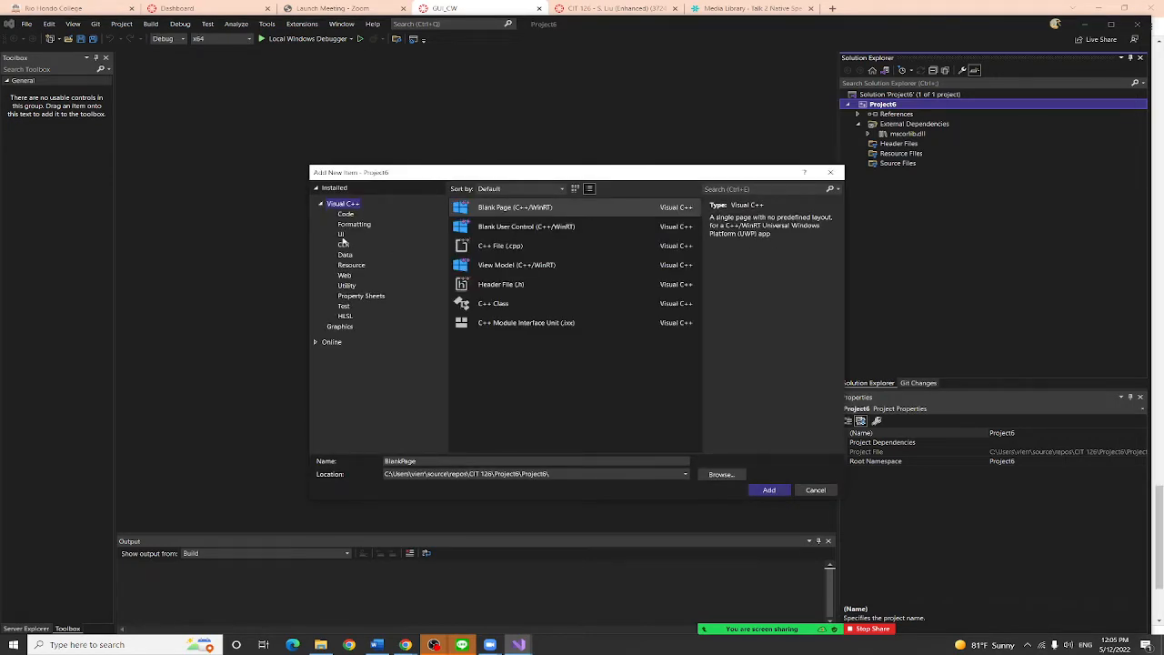
left_click(342, 235)
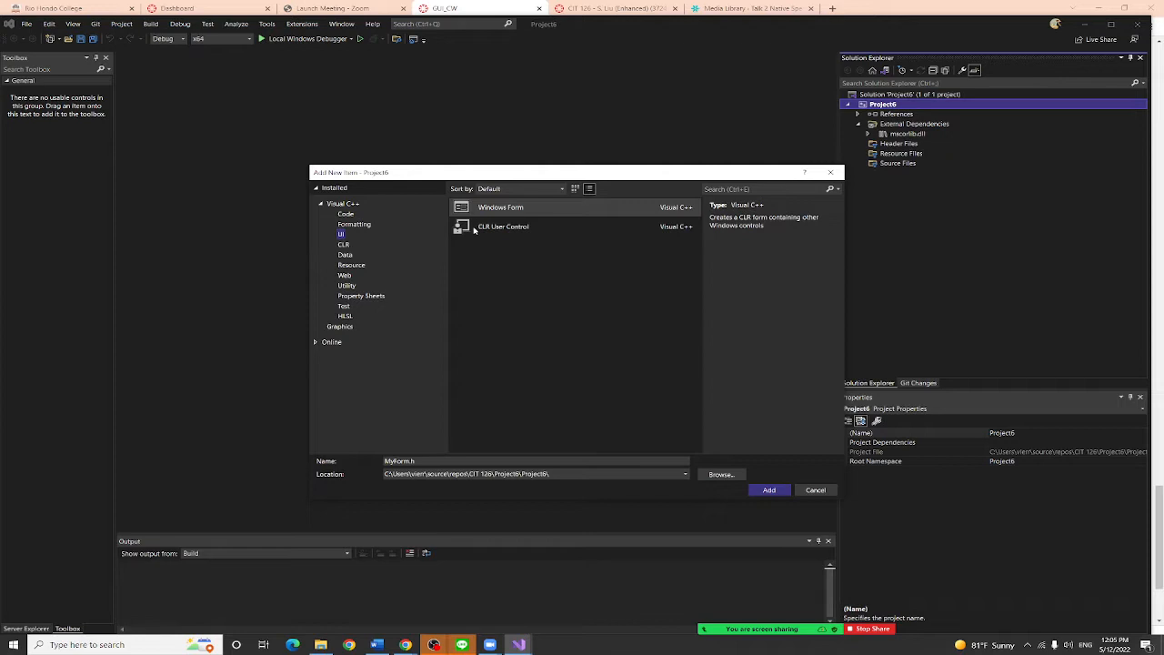
left_click(523, 207)
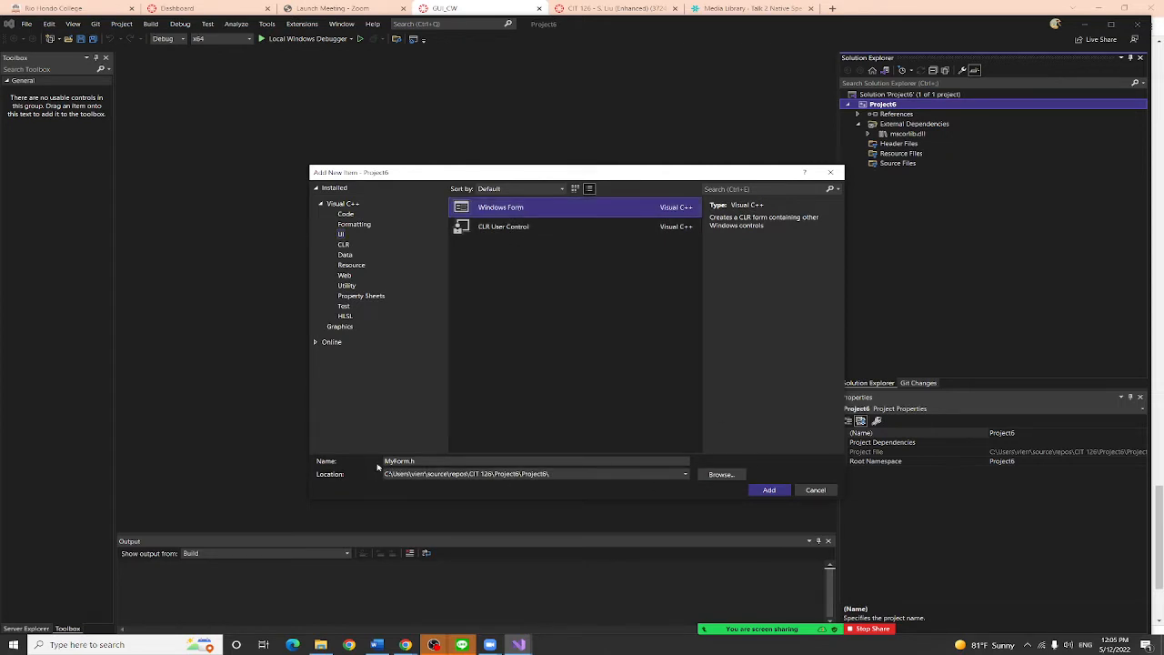
left_click(770, 490)
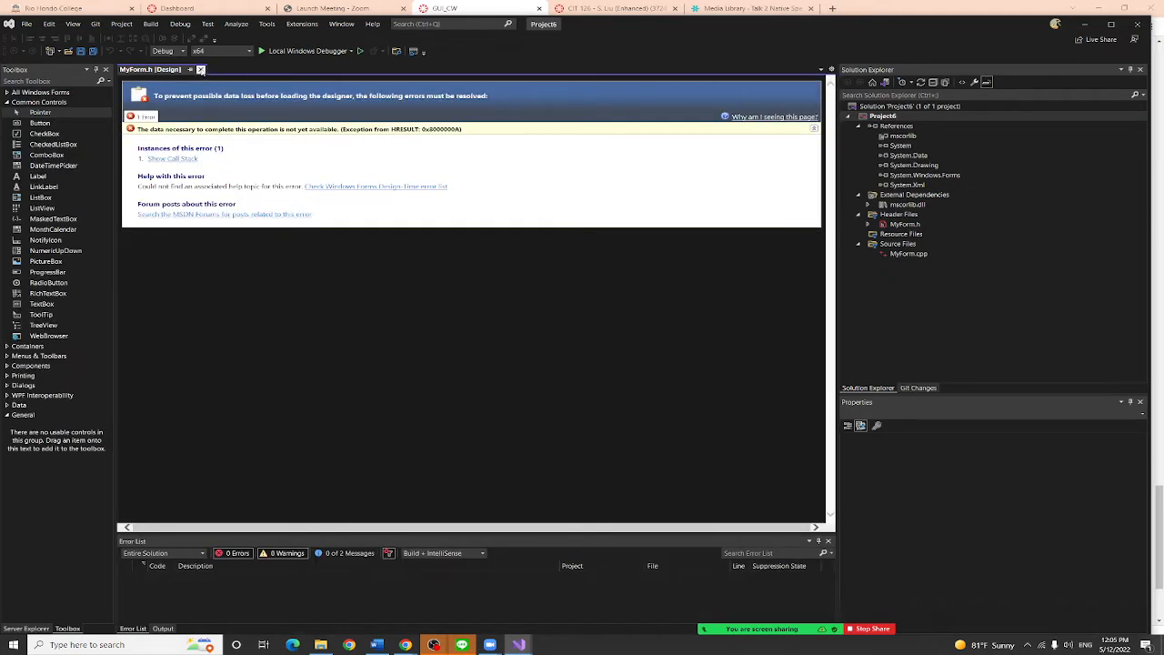
left_click(202, 70)
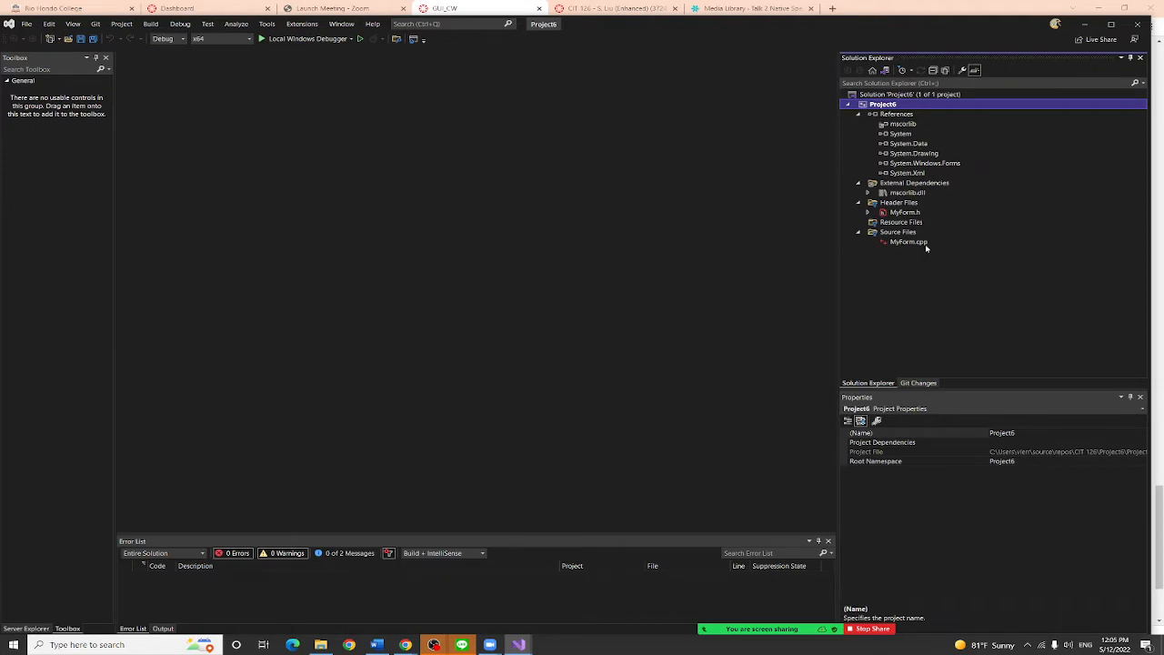
Open MyForm.h and MyForm.cpp in the editor, then bring the browser to the front
double_click(908, 183)
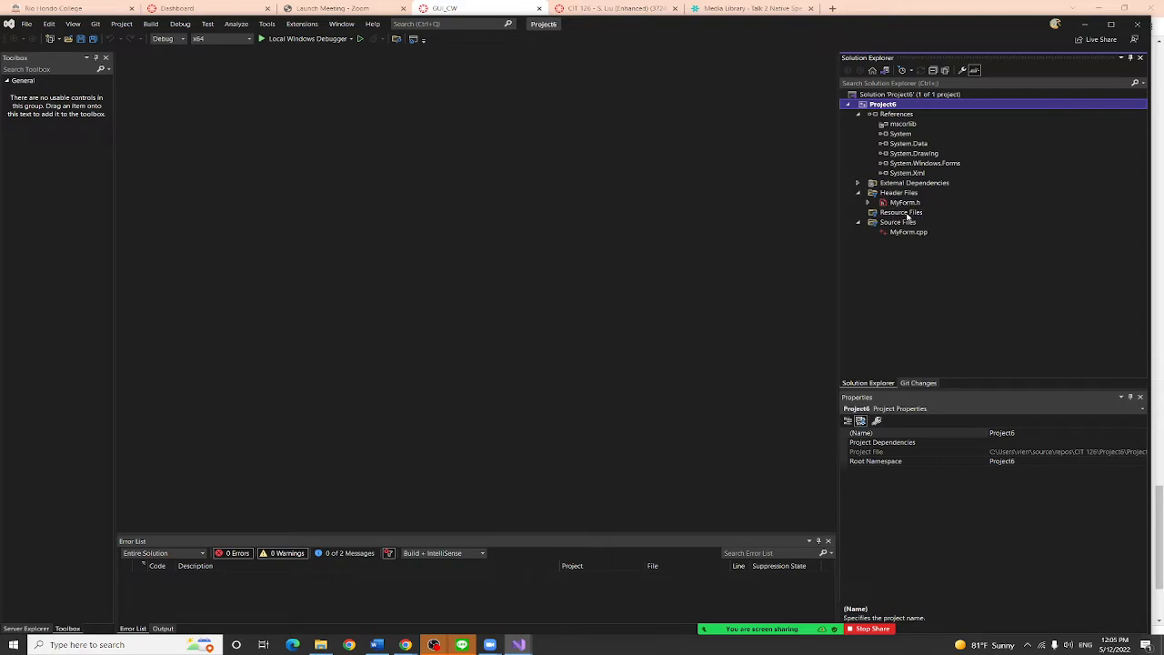
left_click(908, 212)
double_click(908, 204)
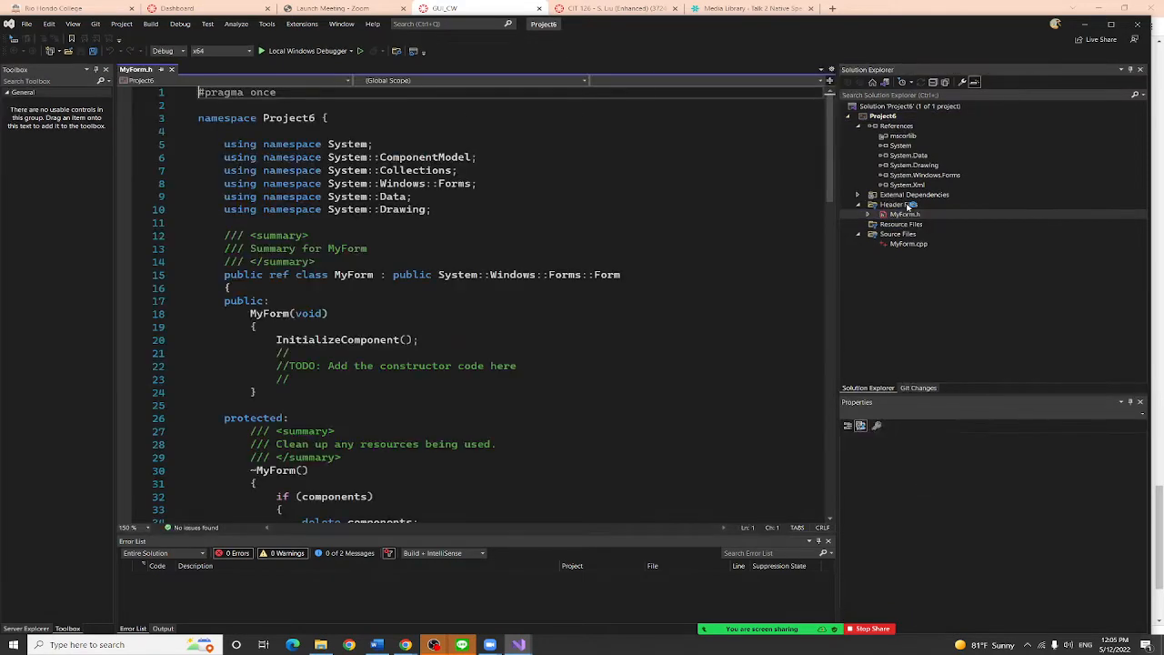
scroll(509, 300, "down", 8)
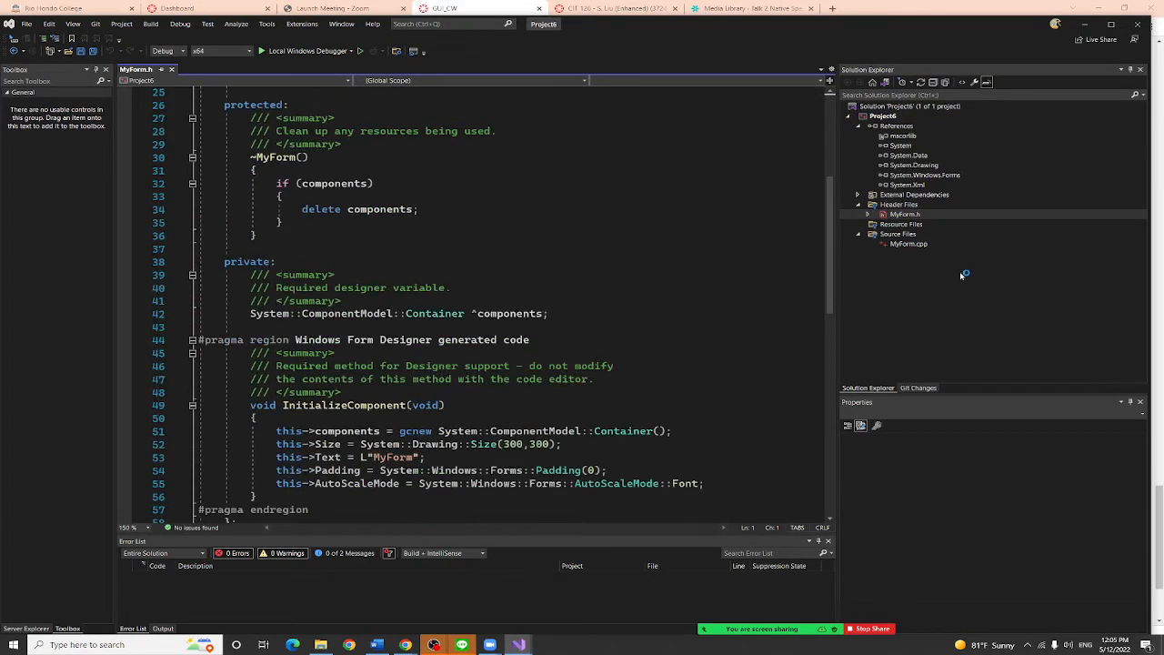
left_click(917, 244)
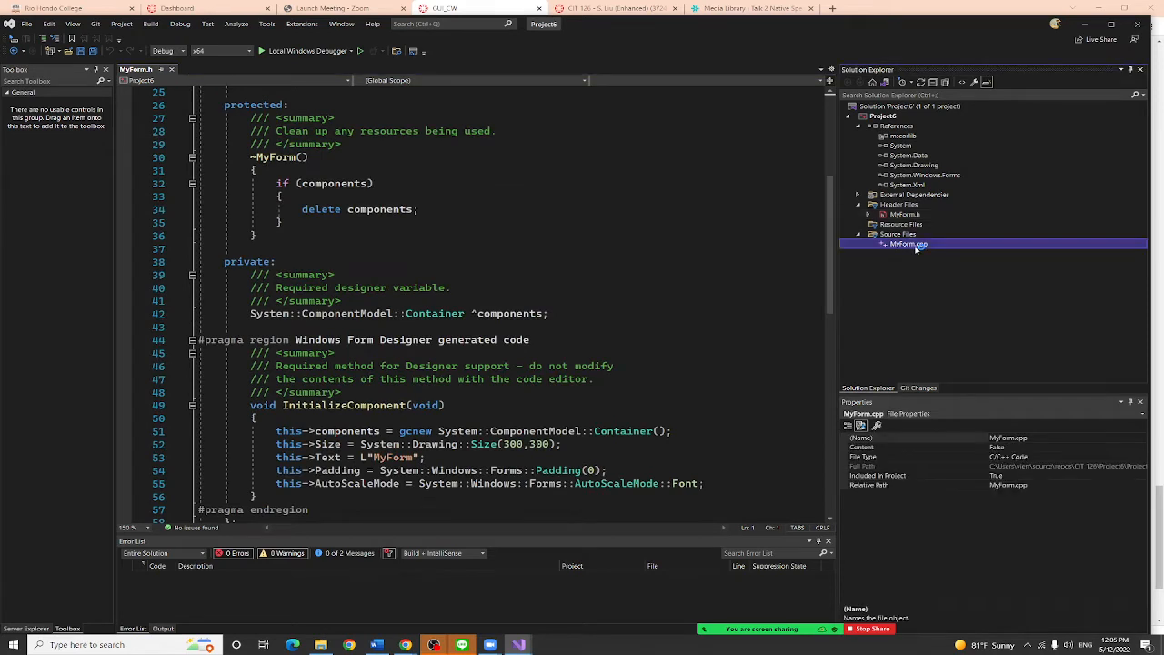
double_click(917, 246)
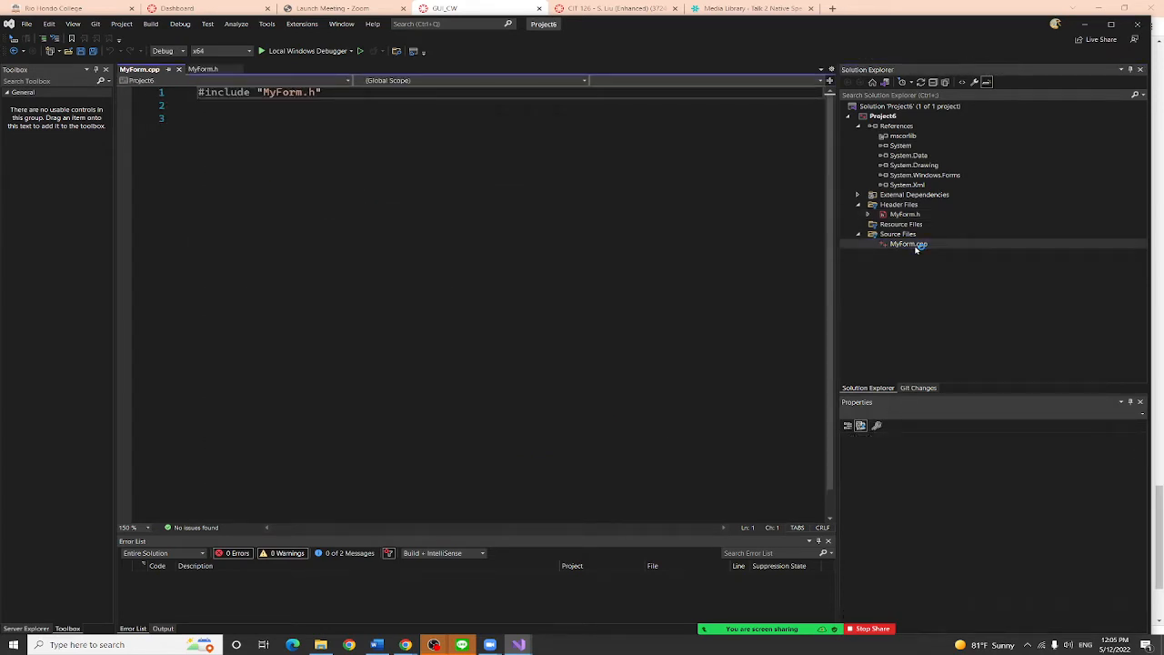
left_click(348, 645)
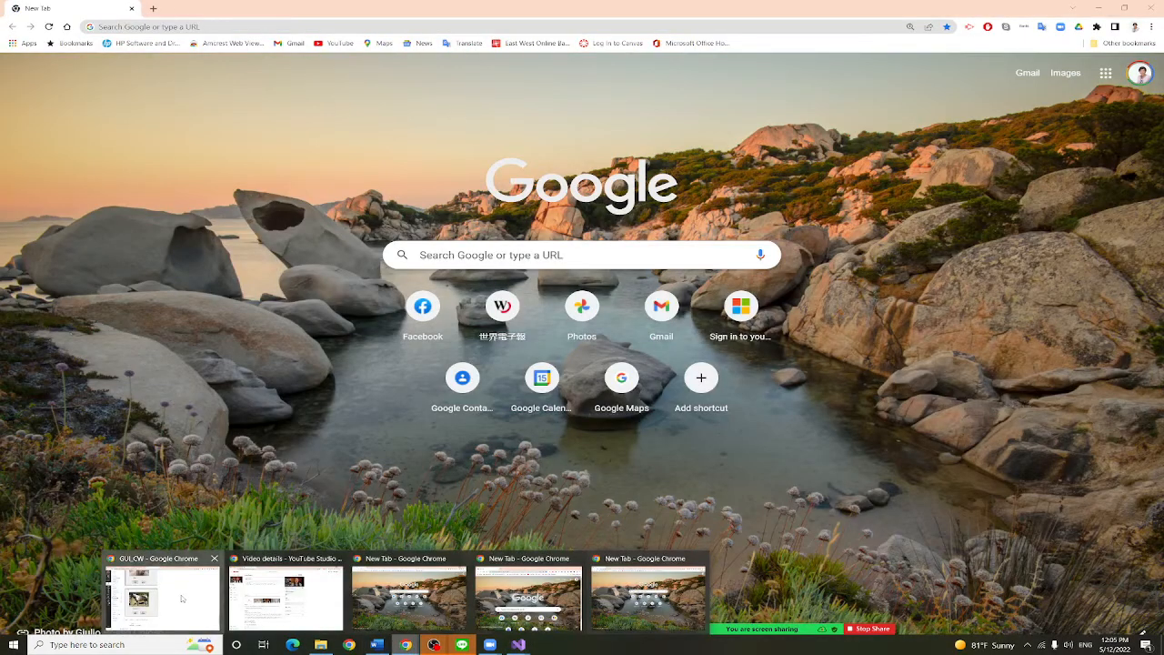
Select the sample myForm.cpp main-function code on the Canvas page and return to Visual Studio
left_click(164, 591)
scroll(472, 385, "up", 5)
scroll(546, 273, "up", 5)
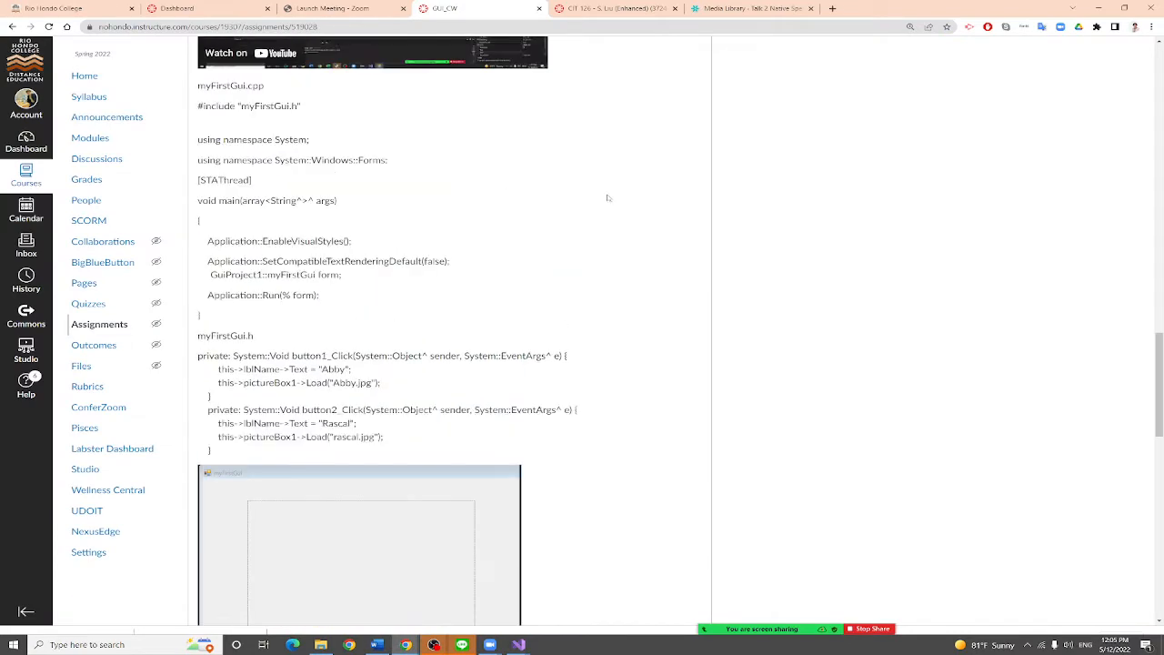
scroll(611, 186, "up", 3)
scroll(612, 189, "down", 3)
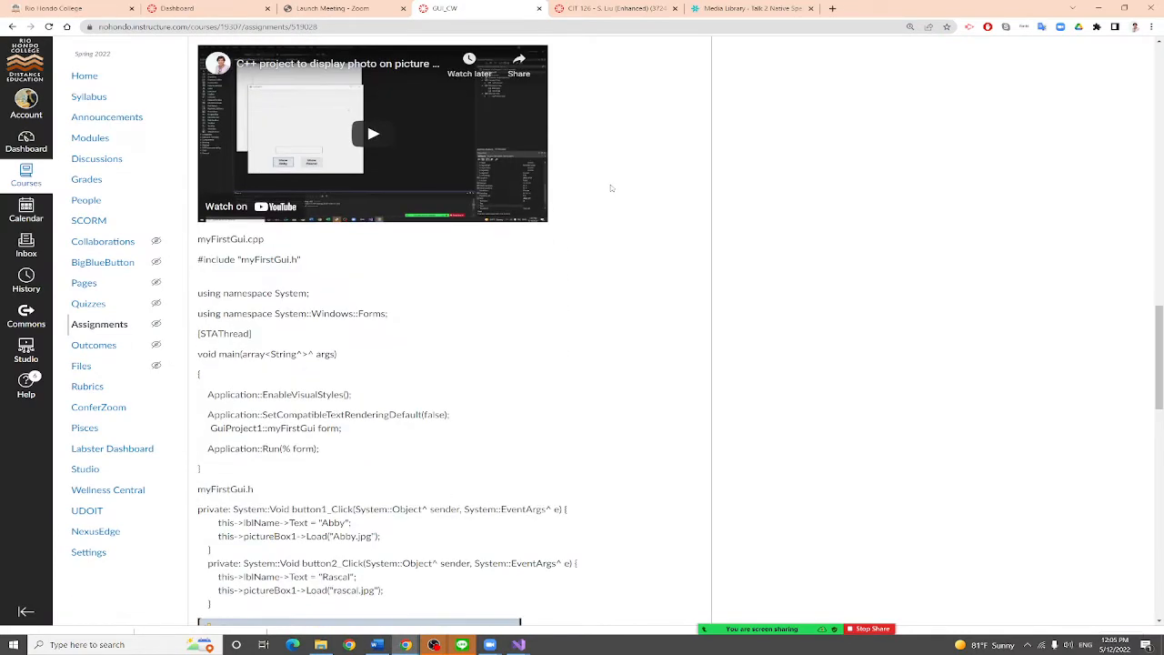
scroll(609, 199, "down", 2)
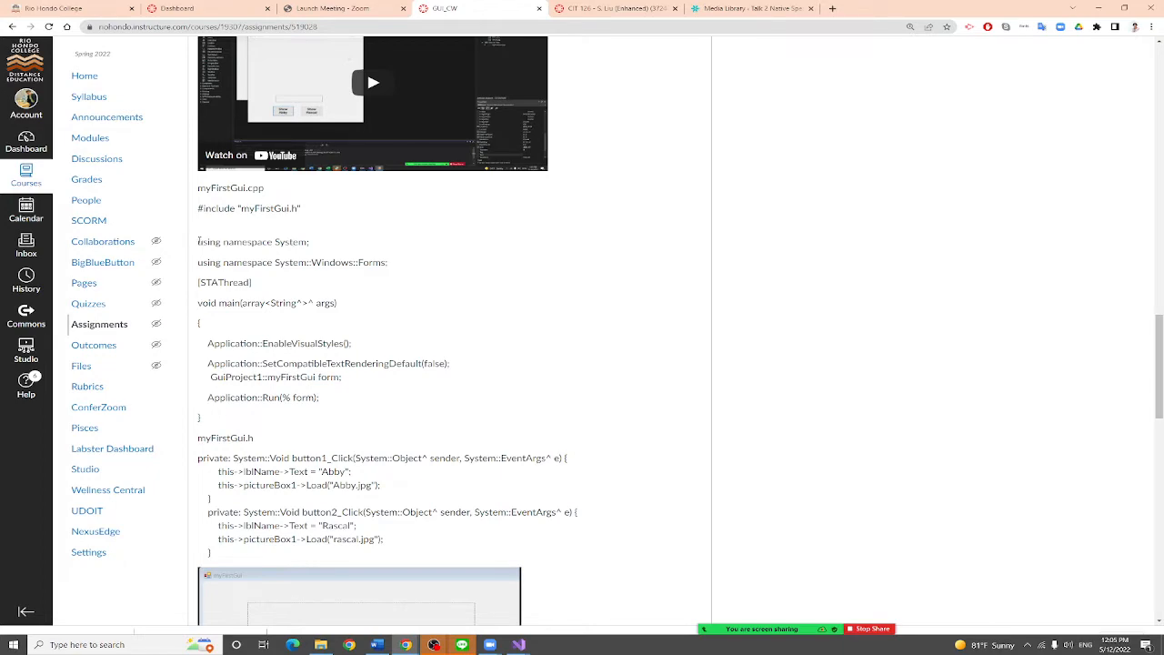
scroll(542, 275, "up", 5)
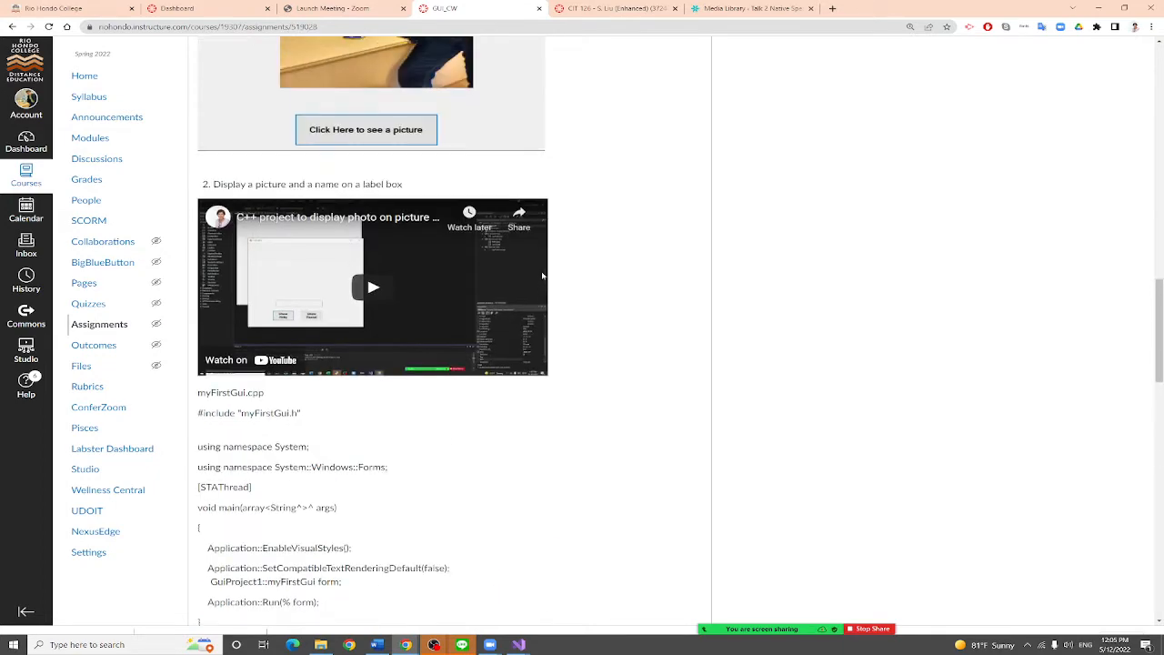
scroll(543, 274, "up", 5)
scroll(542, 275, "down", 8)
scroll(542, 274, "up", 3)
scroll(543, 275, "up", 4)
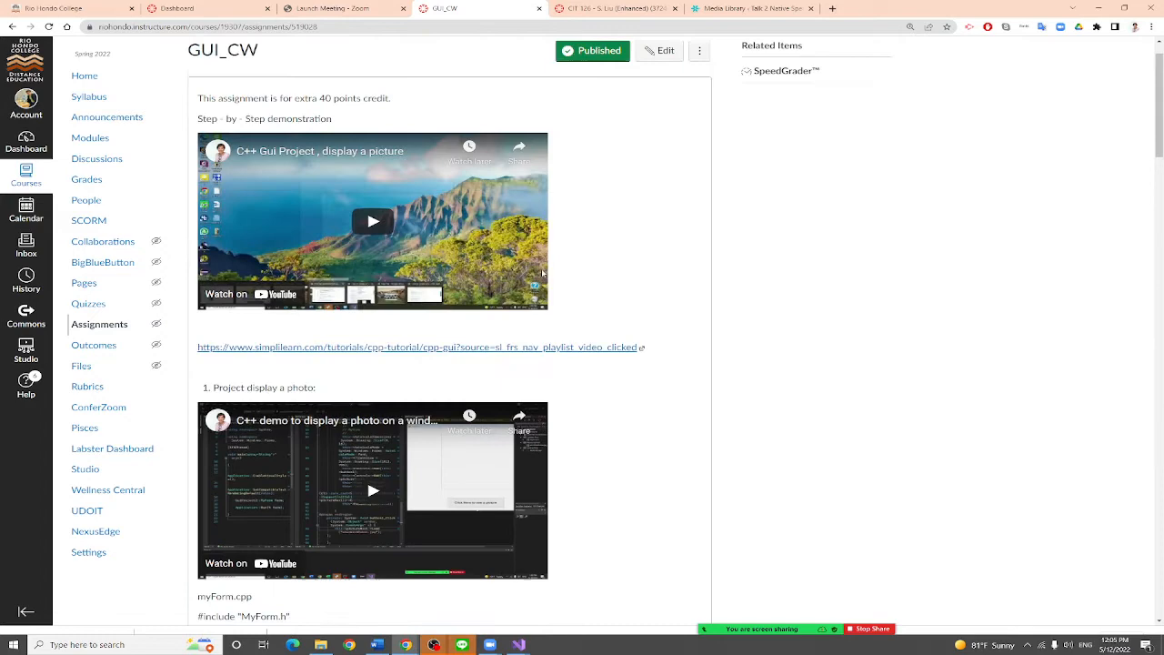
scroll(542, 275, "down", 2)
scroll(543, 275, "down", 3)
scroll(542, 275, "down", 2)
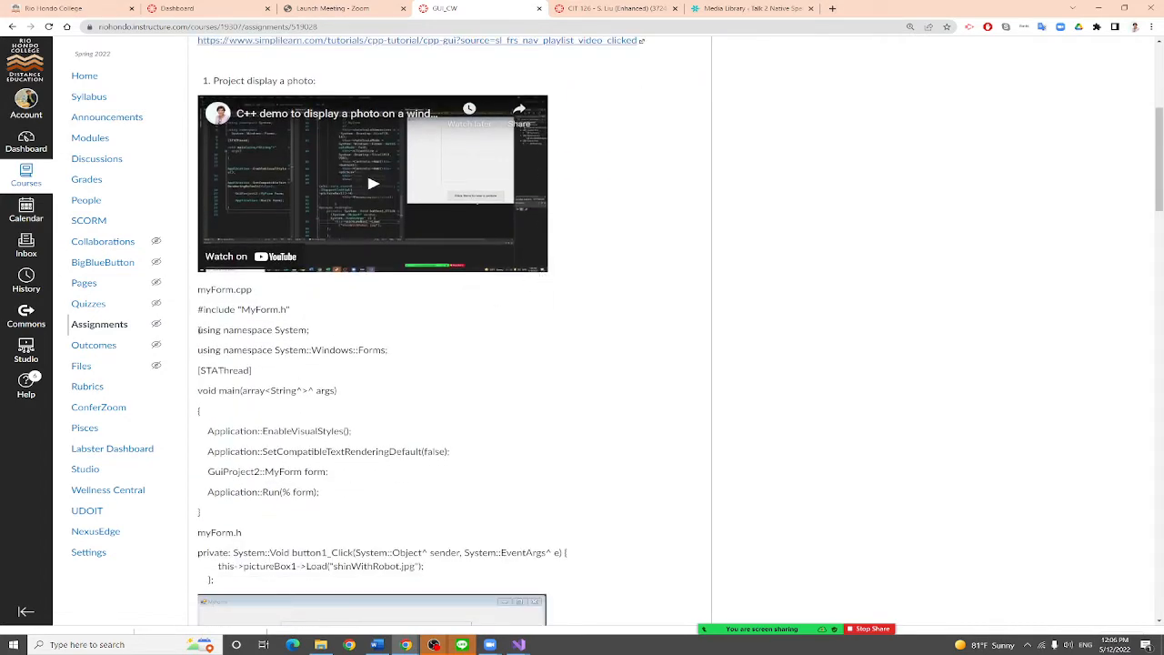
mouse_move(199, 330)
left_mouse_down()
mouse_move(355, 526)
mouse_move(345, 519)
left_mouse_up()
key("ctrl+c")
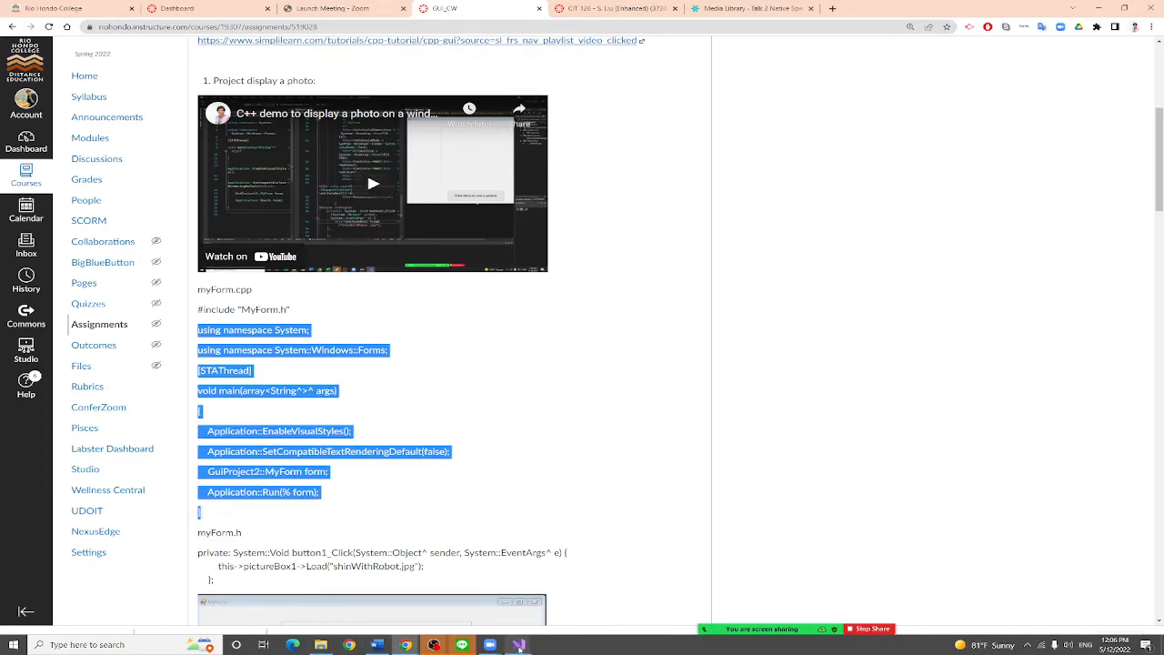
left_click(520, 645)
Paste the copied main function into MyForm.cpp below the #include line
left_click(545, 596)
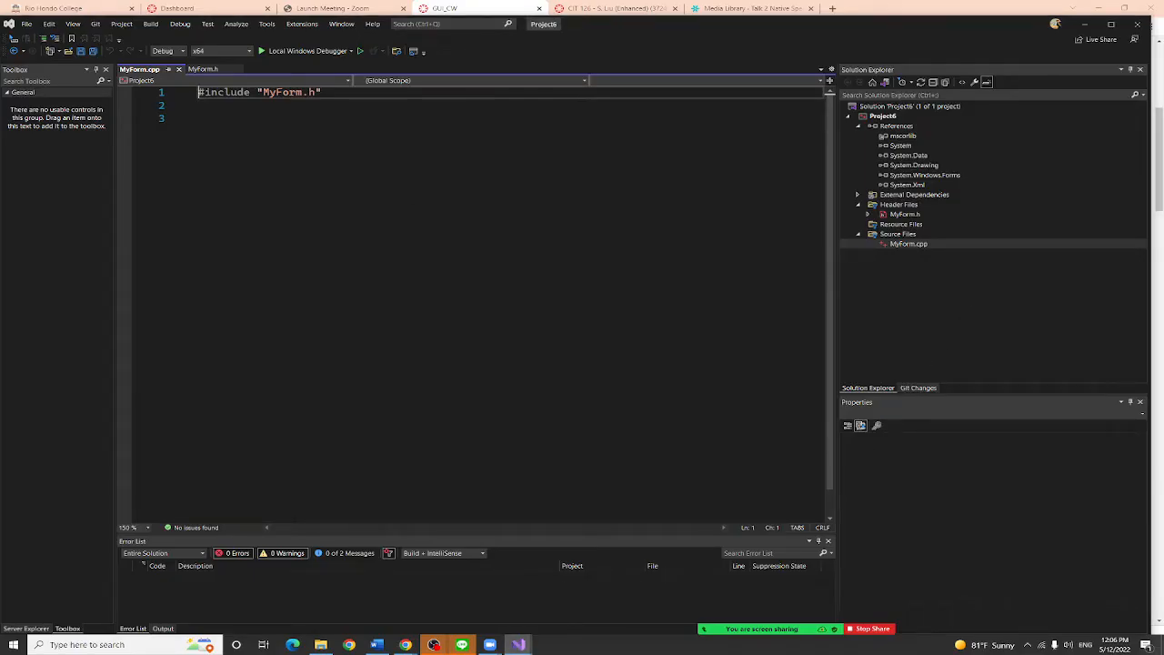
key("Down")
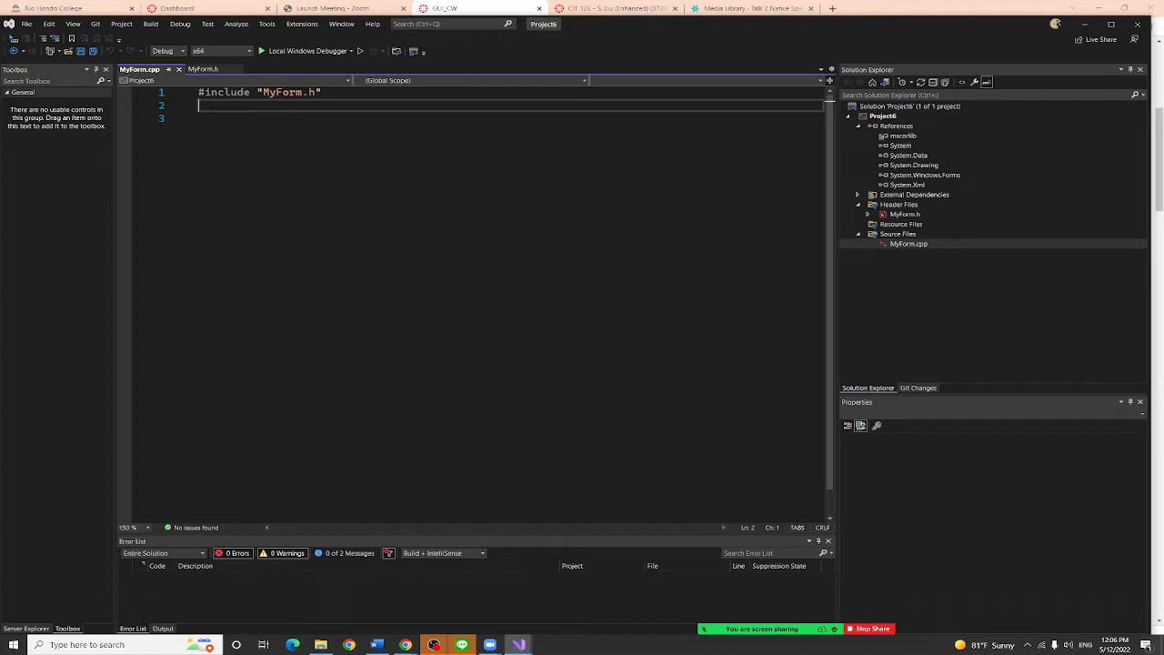
key("ctrl+v")
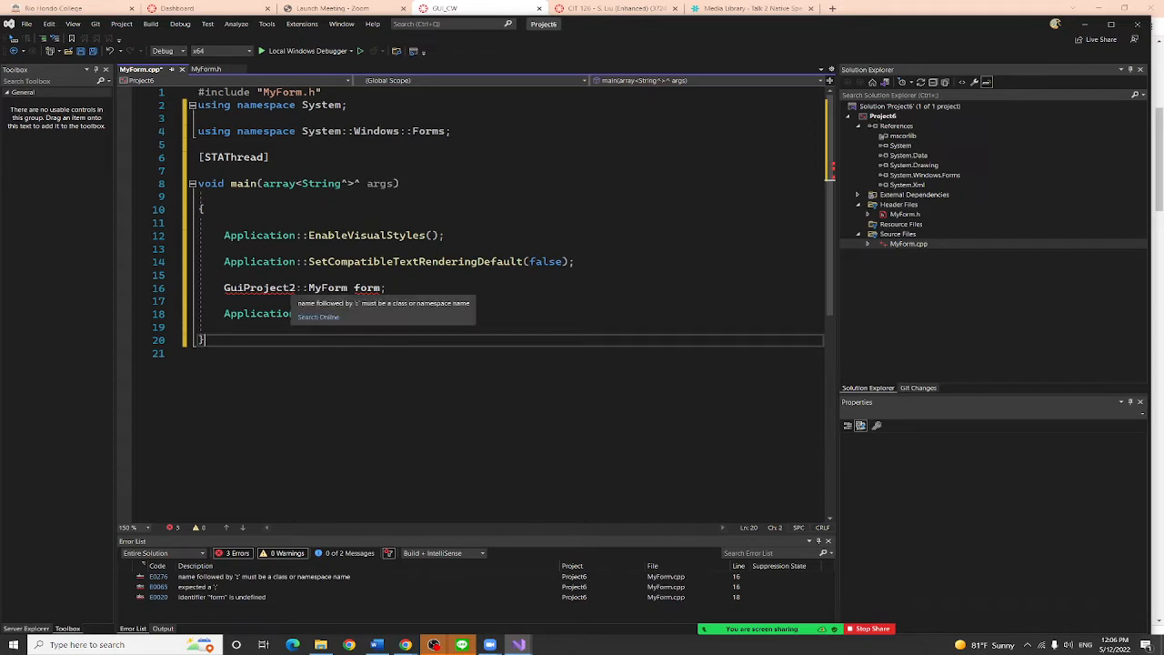
Replace GuiProject2 with Project6 on the form line and remove the stray leading space
left_click(292, 287)
left_click_drag(292, 288, 199, 278)
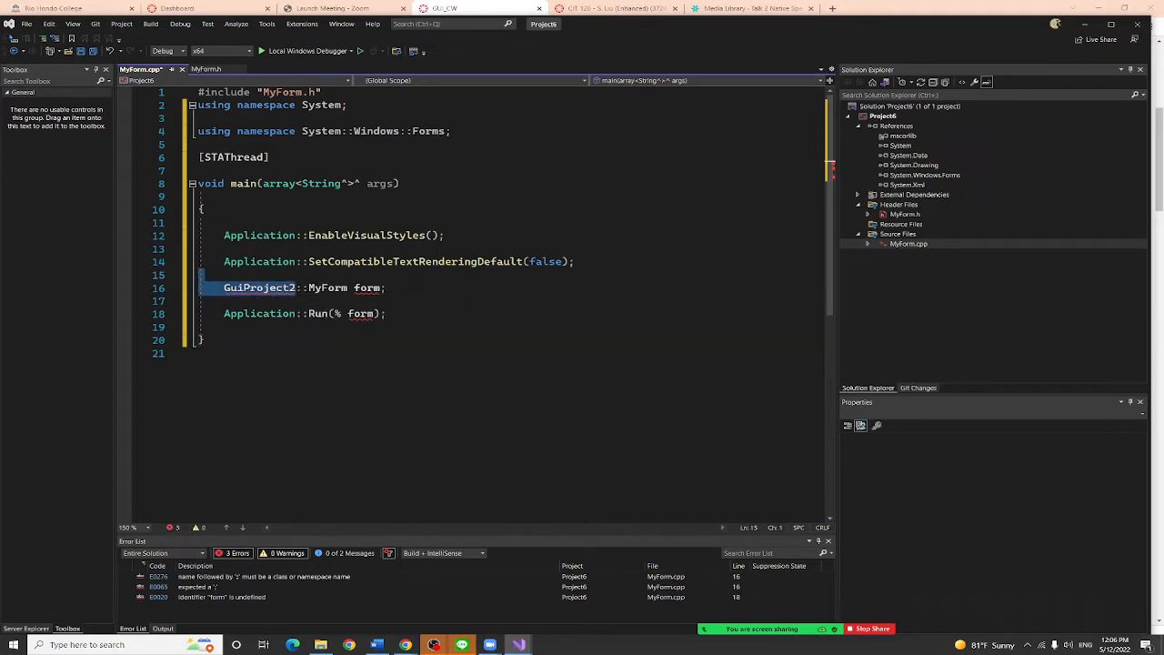
key("BackSpace")
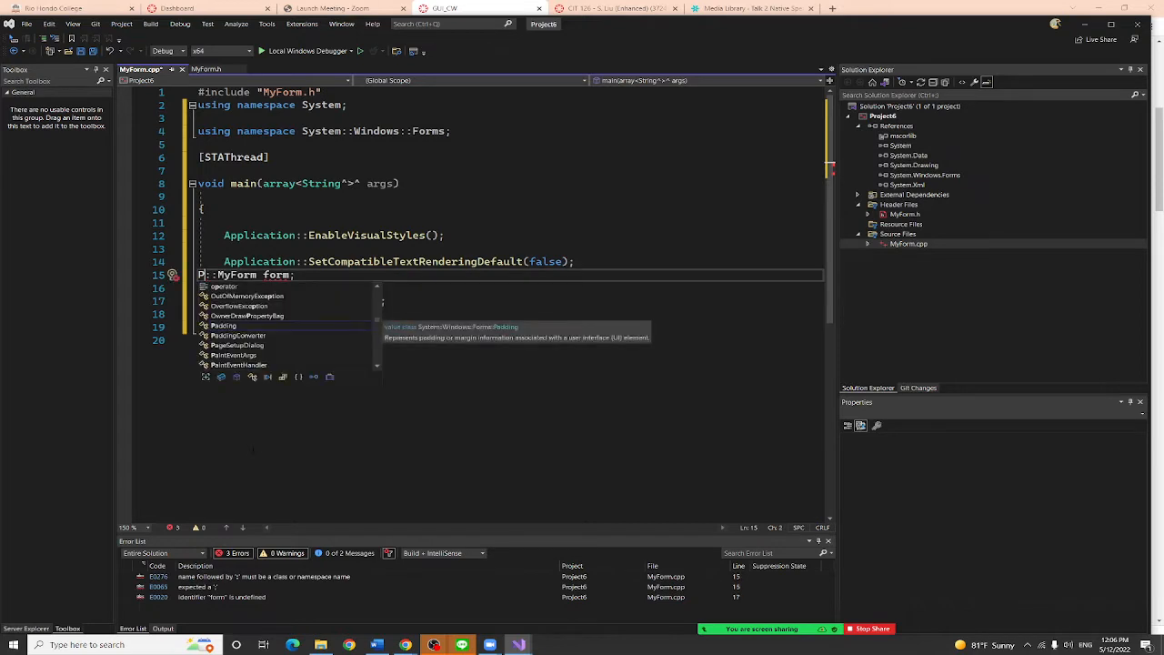
type("roject")
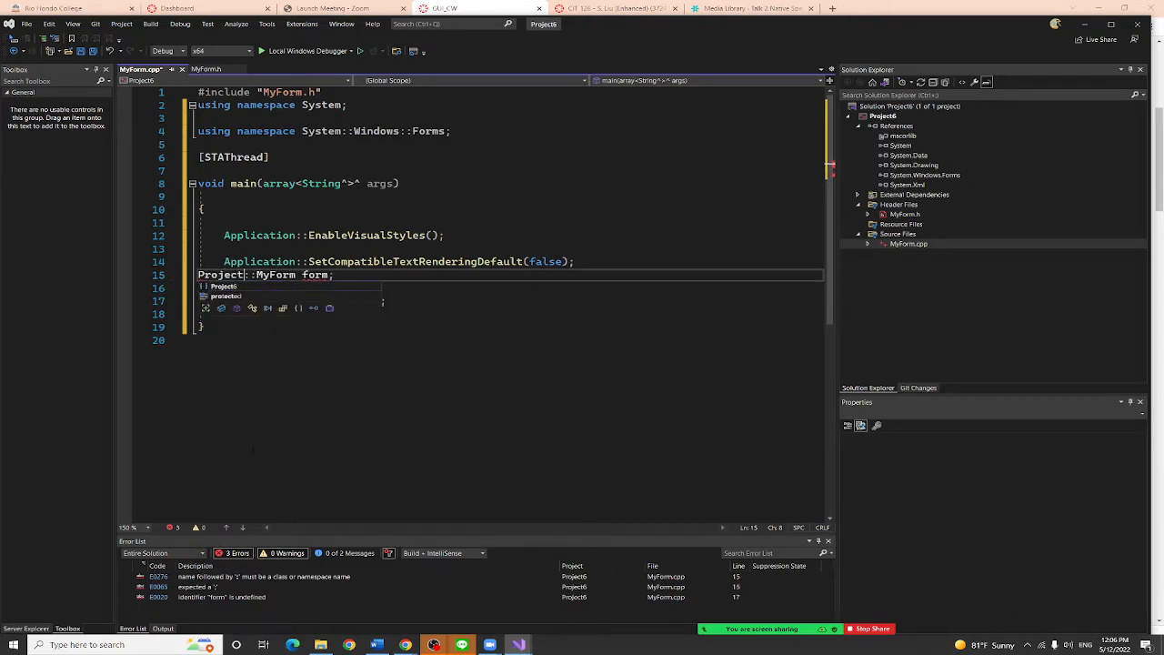
type("6")
left_click(510, 409)
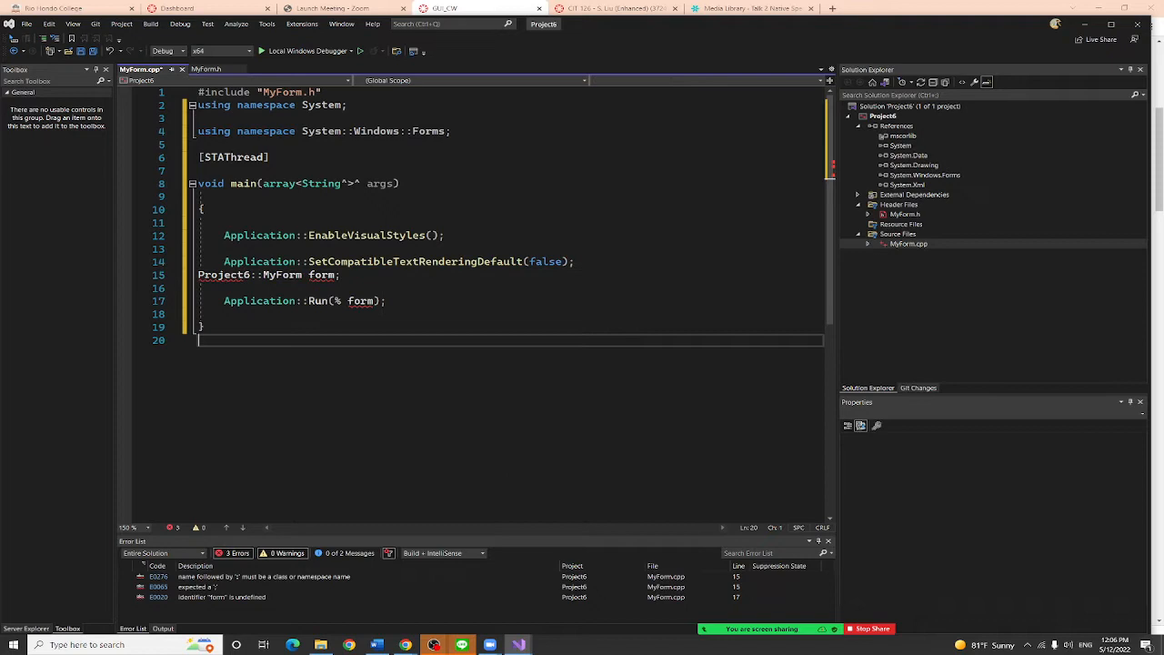
left_click(198, 275)
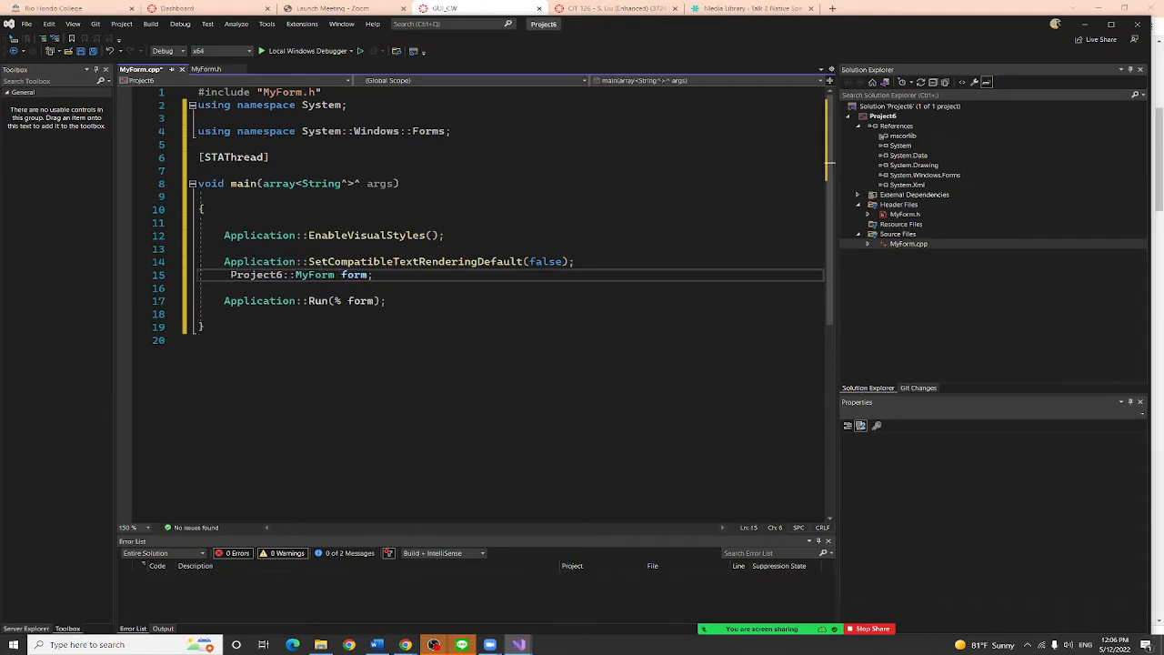
left_click(510, 409)
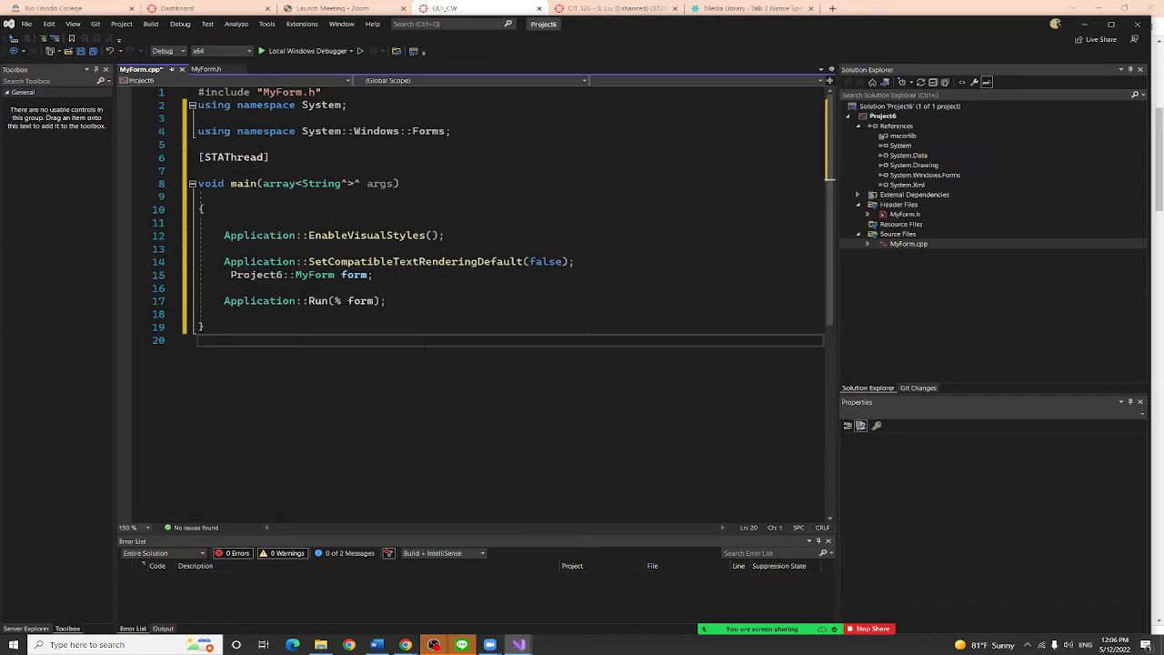
left_click(230, 275)
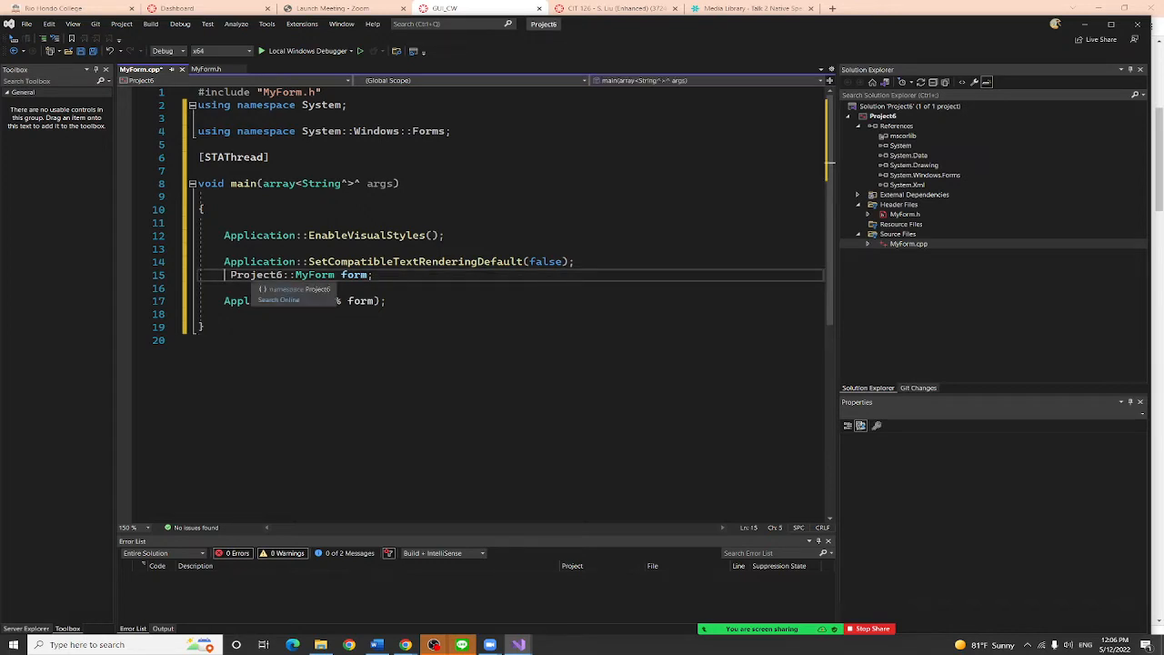
key("Delete")
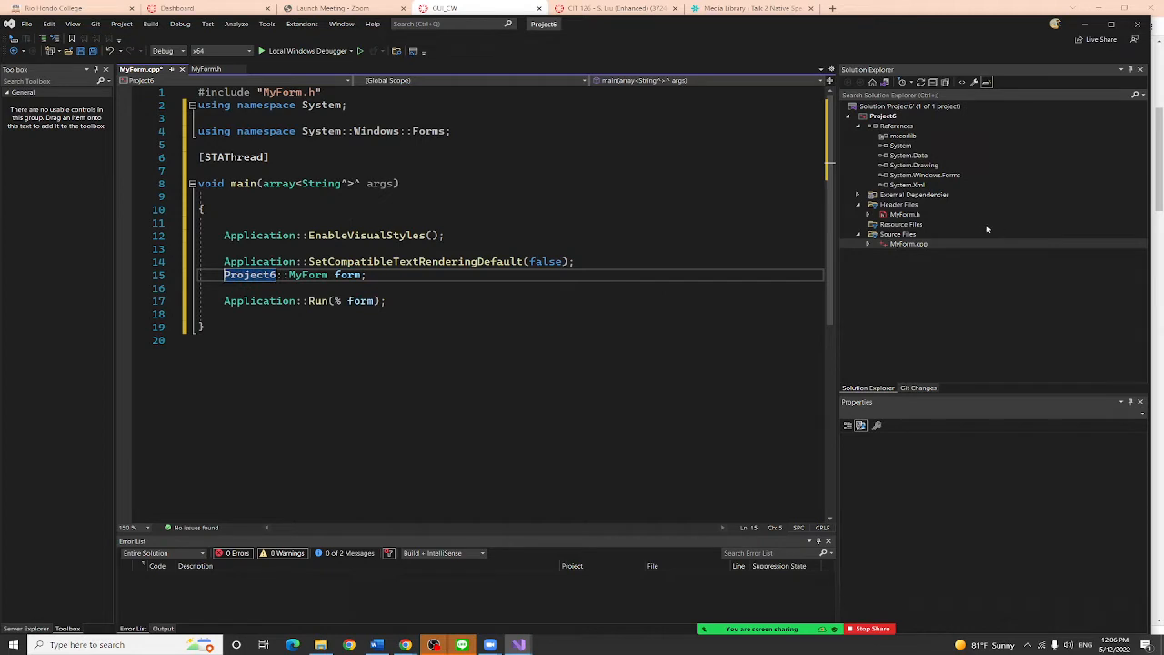
Save all files, close the solution, and reopen Project6 from the start window
left_click(27, 24)
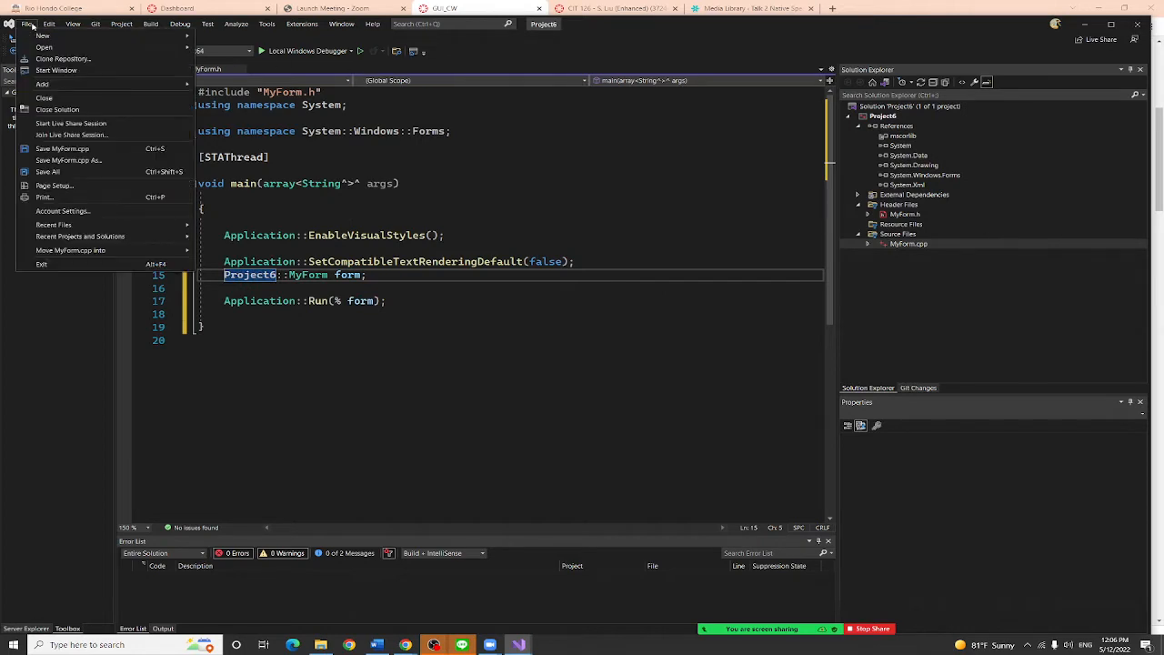
left_click(58, 173)
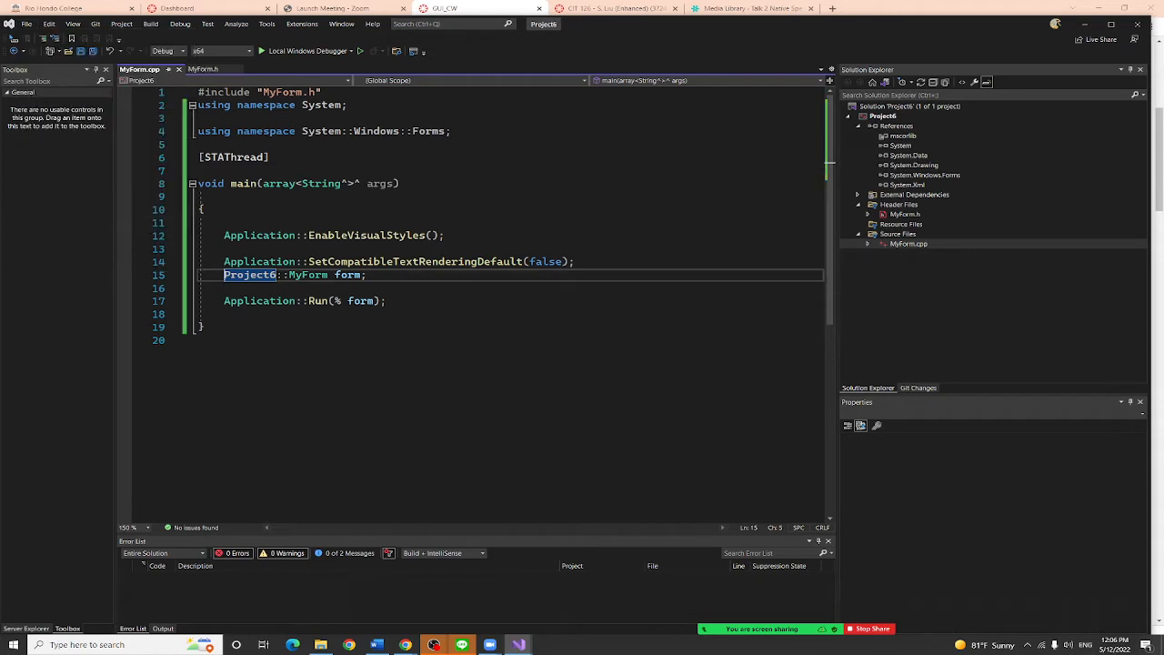
left_click(25, 23)
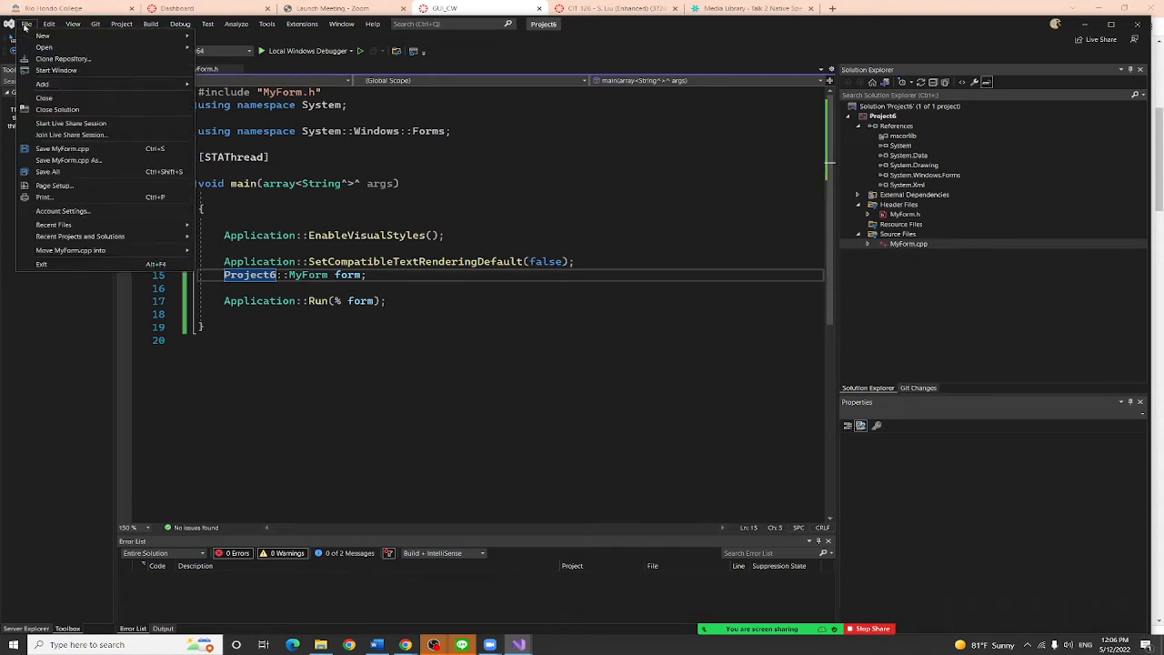
left_click(57, 109)
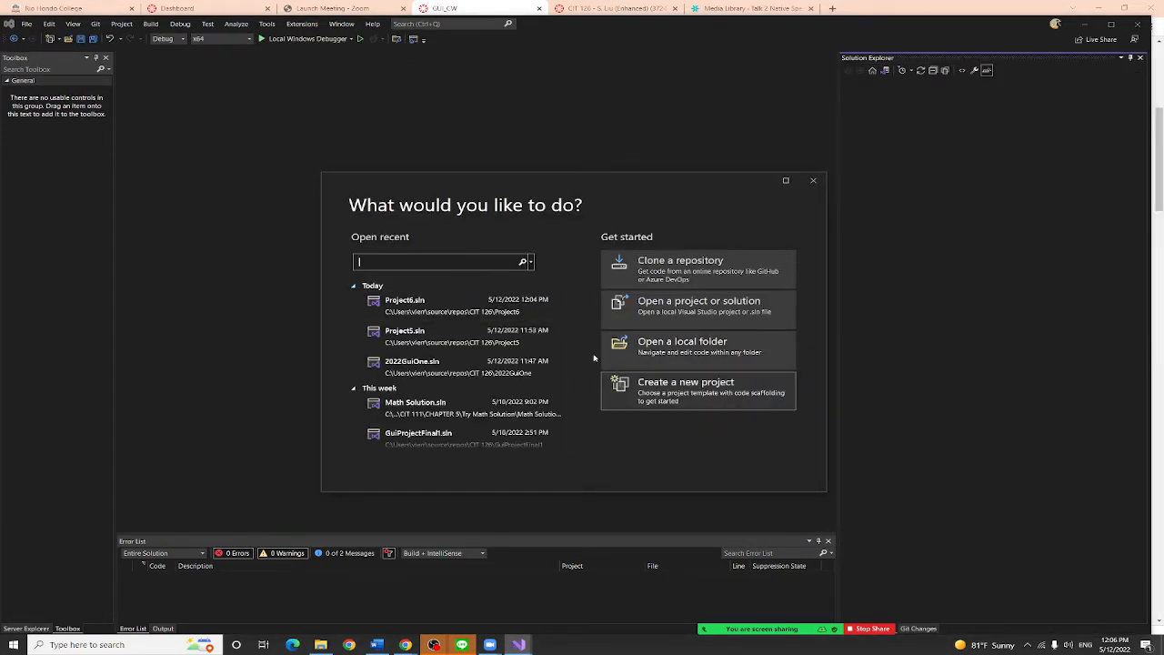
left_click(405, 302)
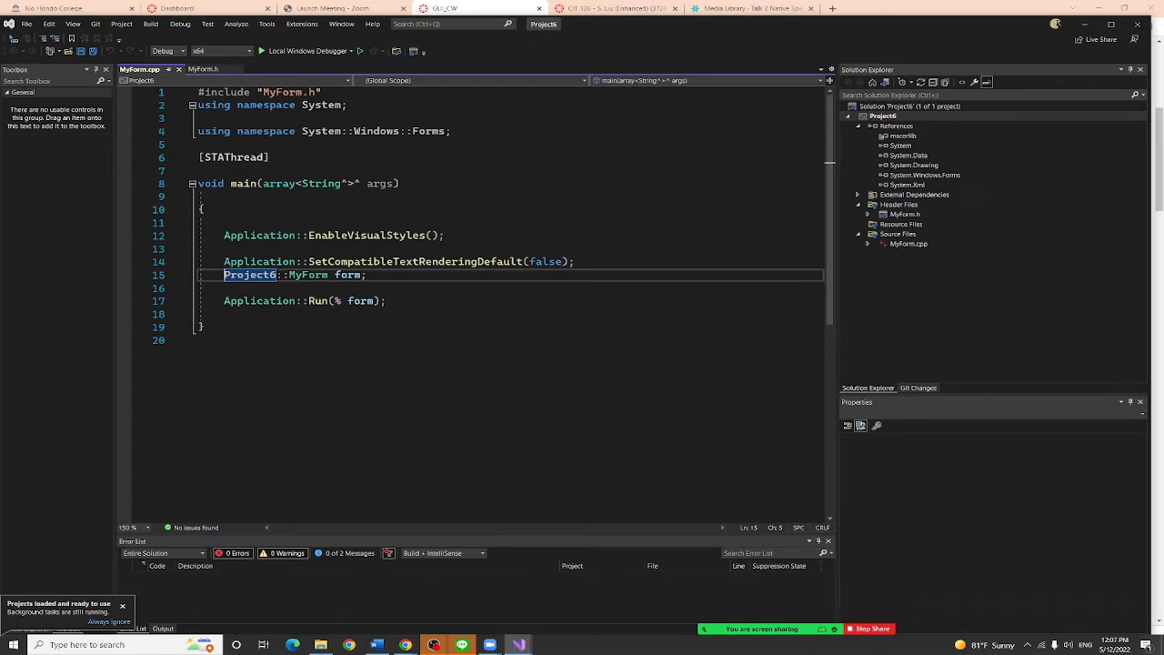
Browse context menus on the editor and Project6 node without choosing anything, closing MyForm.h
left_click(755, 143)
right_click(755, 144)
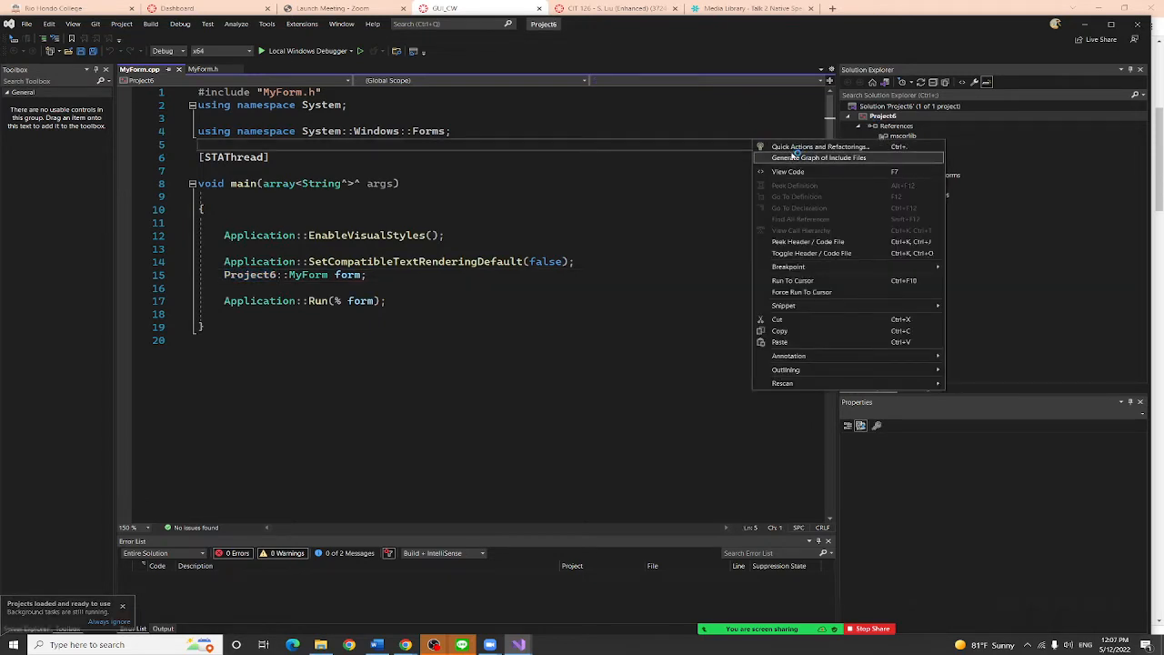
left_click(899, 204)
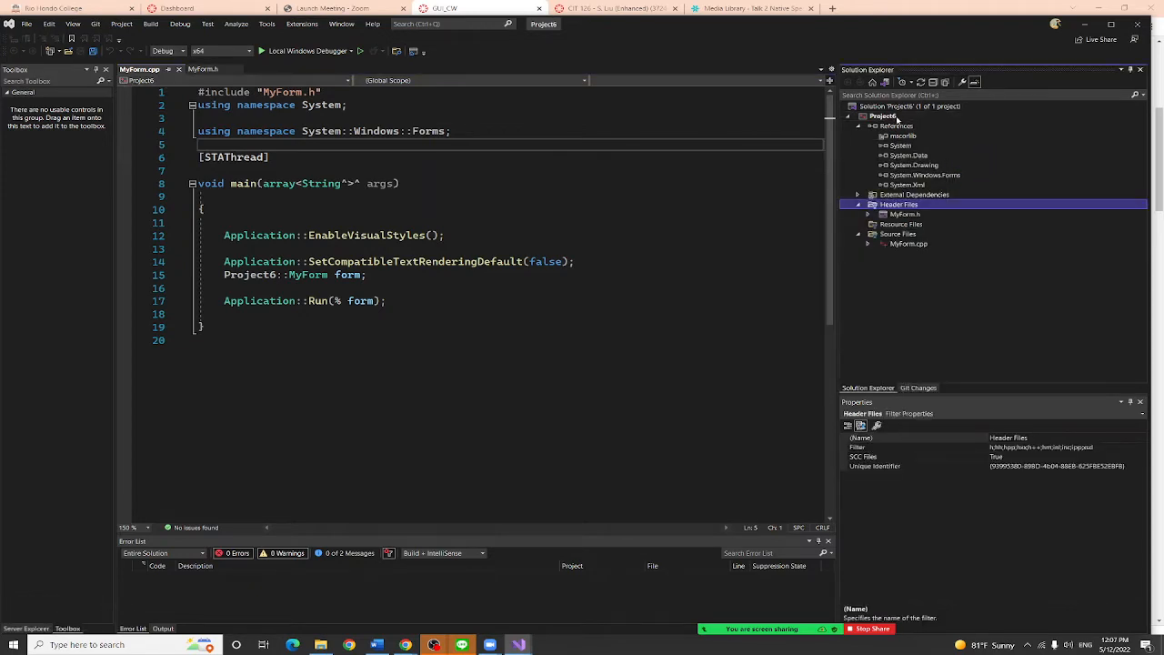
right_click(890, 117)
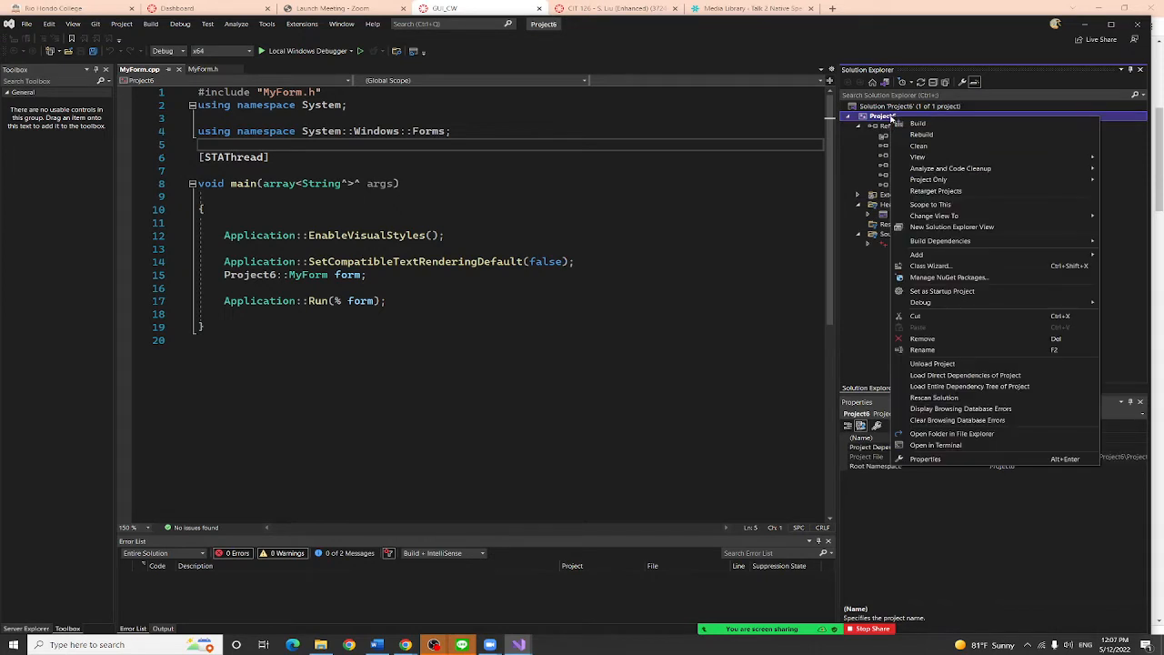
mouse_move(918, 157)
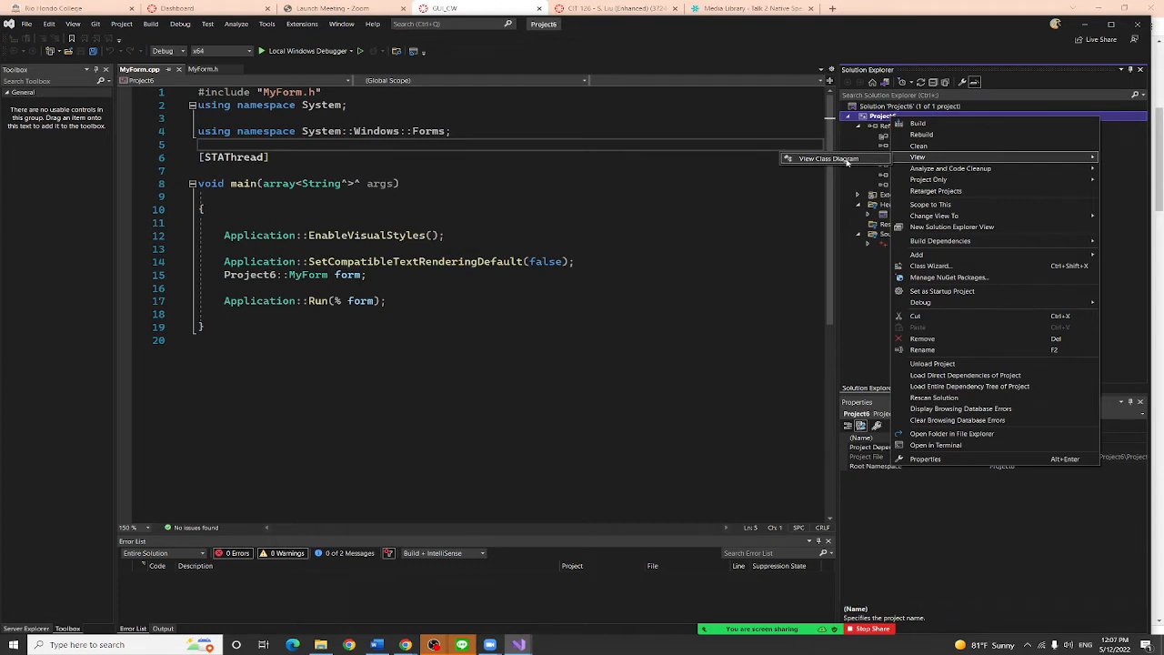
left_click(666, 209)
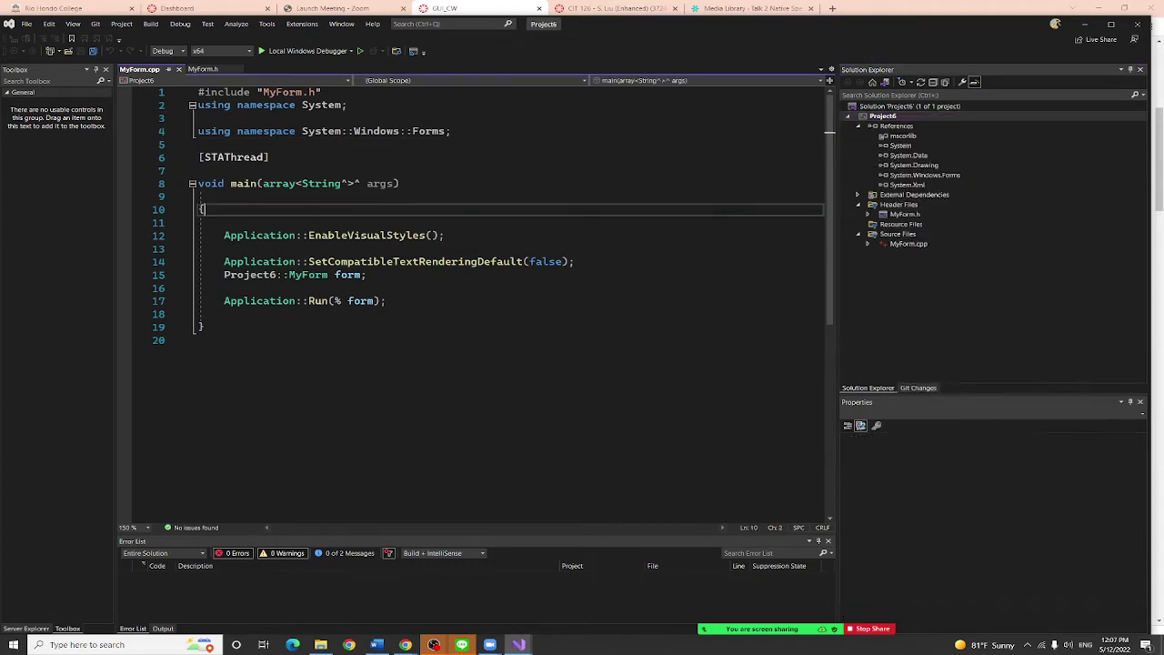
right_click(723, 211)
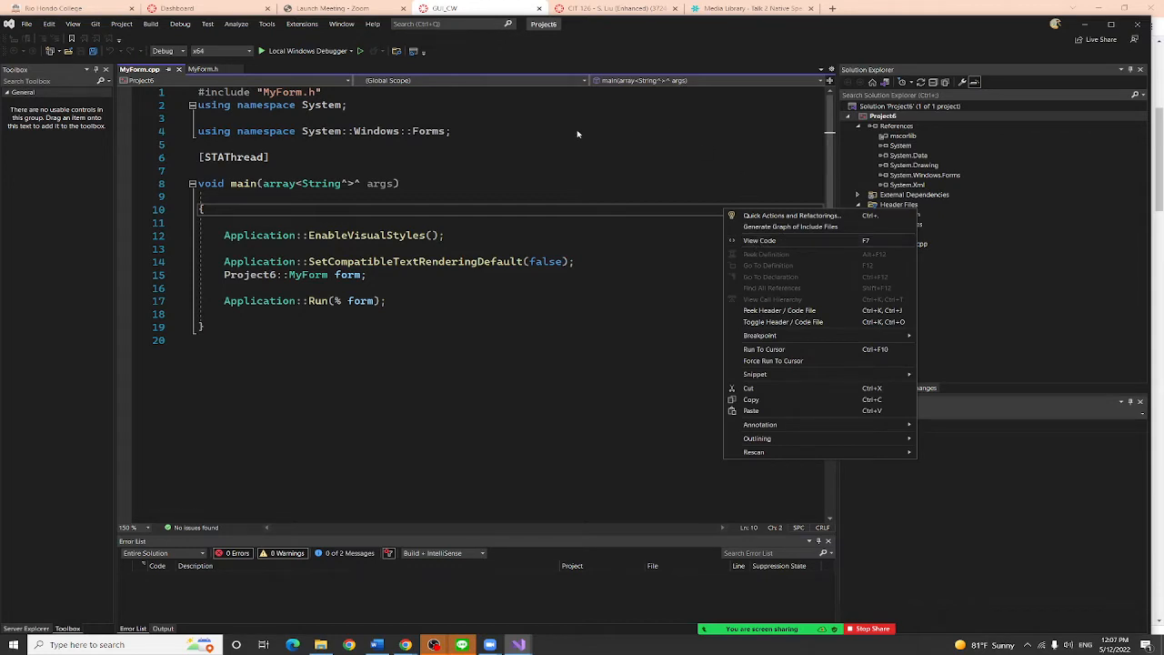
left_click(232, 70)
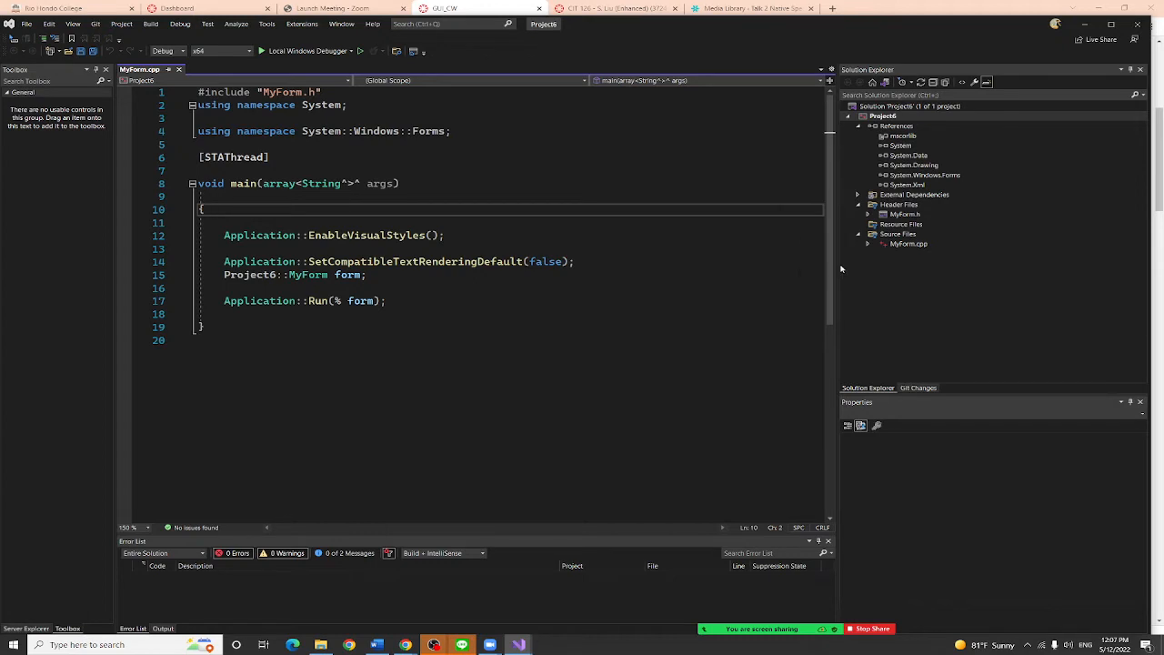
right_click(869, 270)
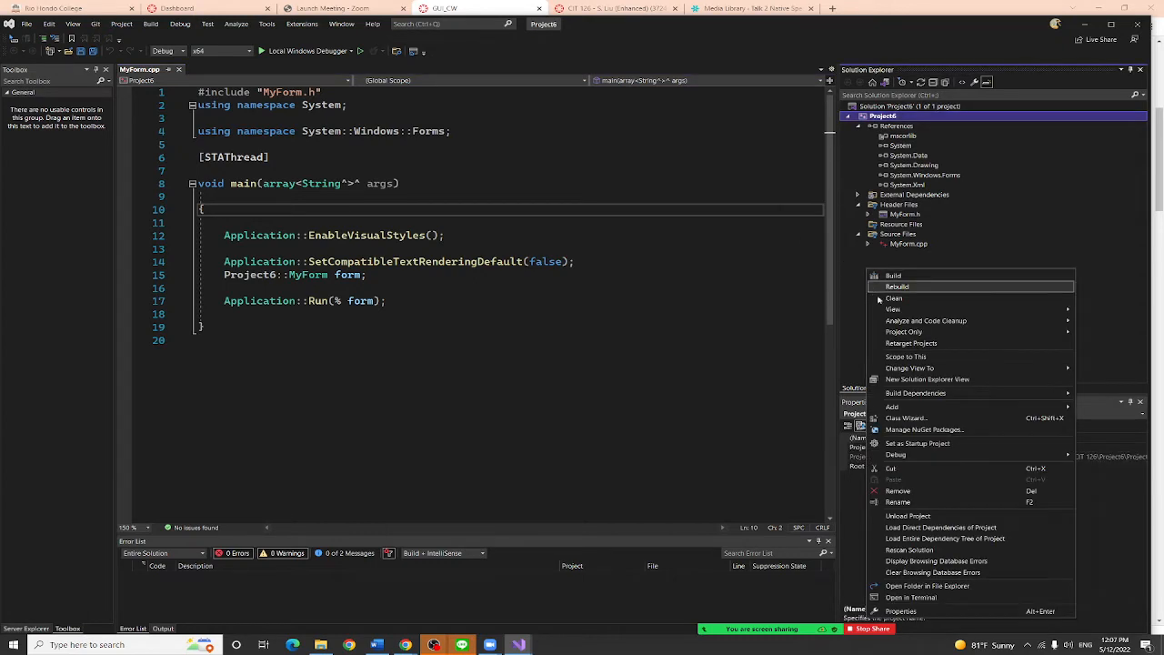
mouse_move(893, 309)
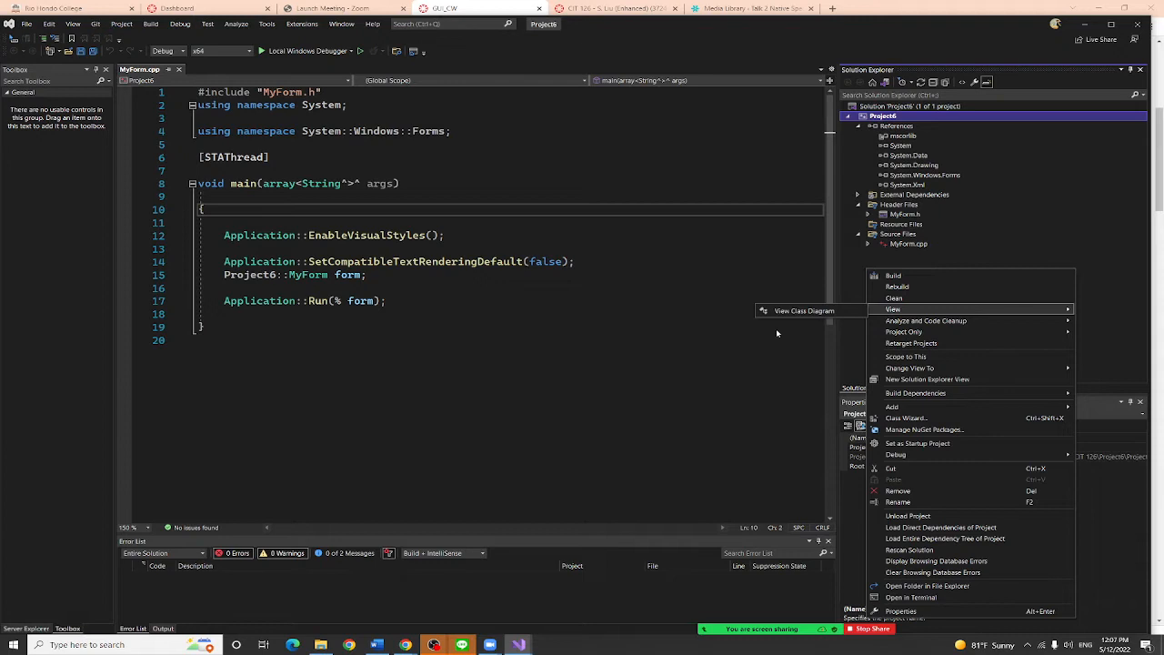
left_click(546, 336)
right_click(682, 173)
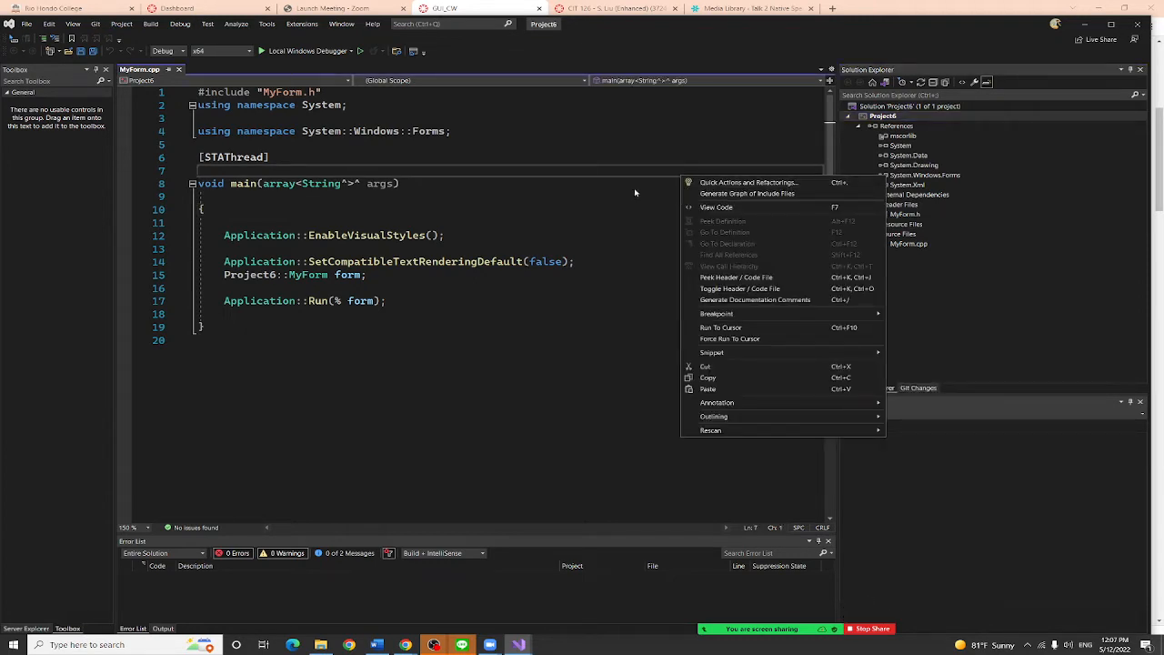
left_click(399, 183)
Close the Project6 solution via File > Close Solution
left_click(26, 24)
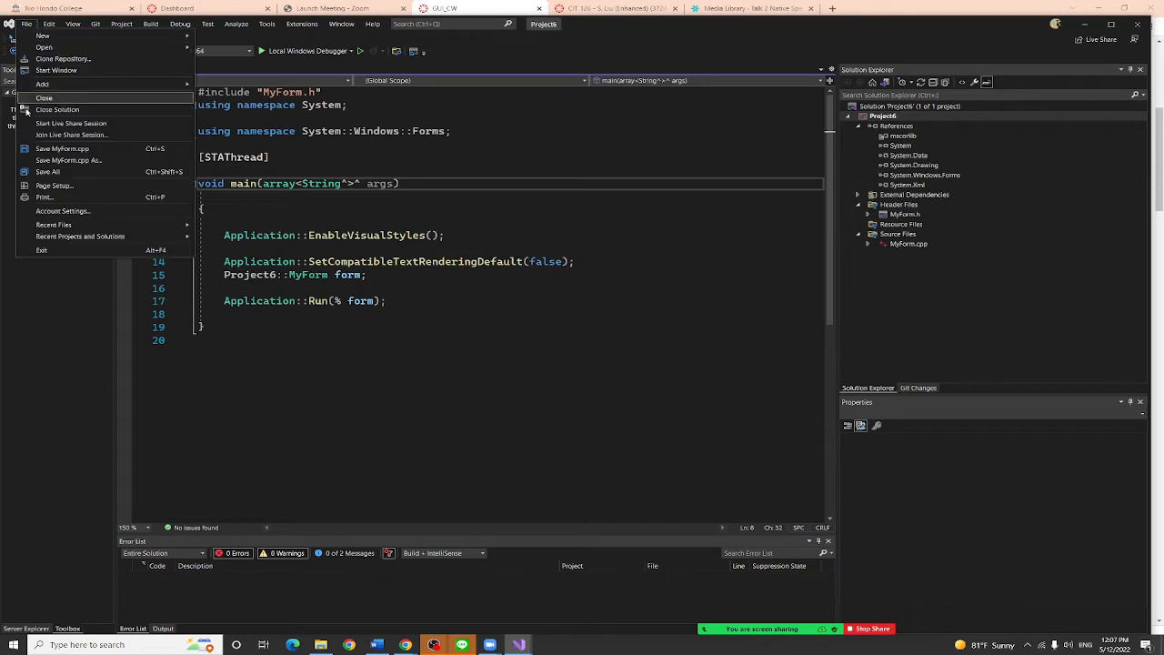
left_click(56, 109)
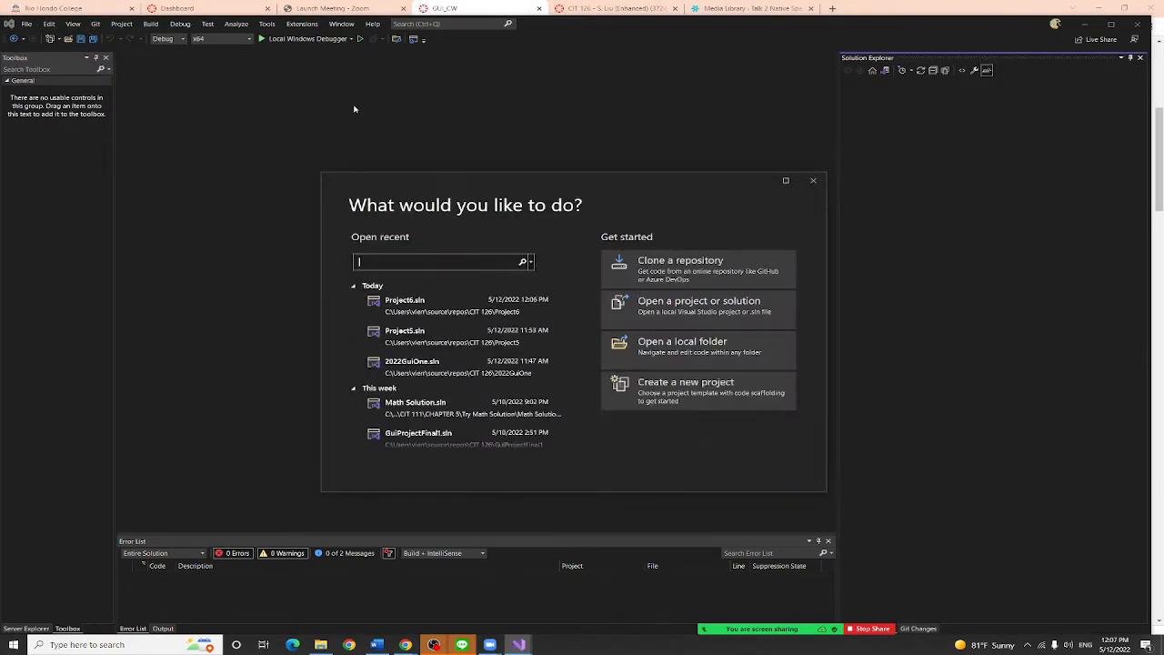
Reopen Project6.sln and show MyForm.h in the visual designer
double_click(408, 306)
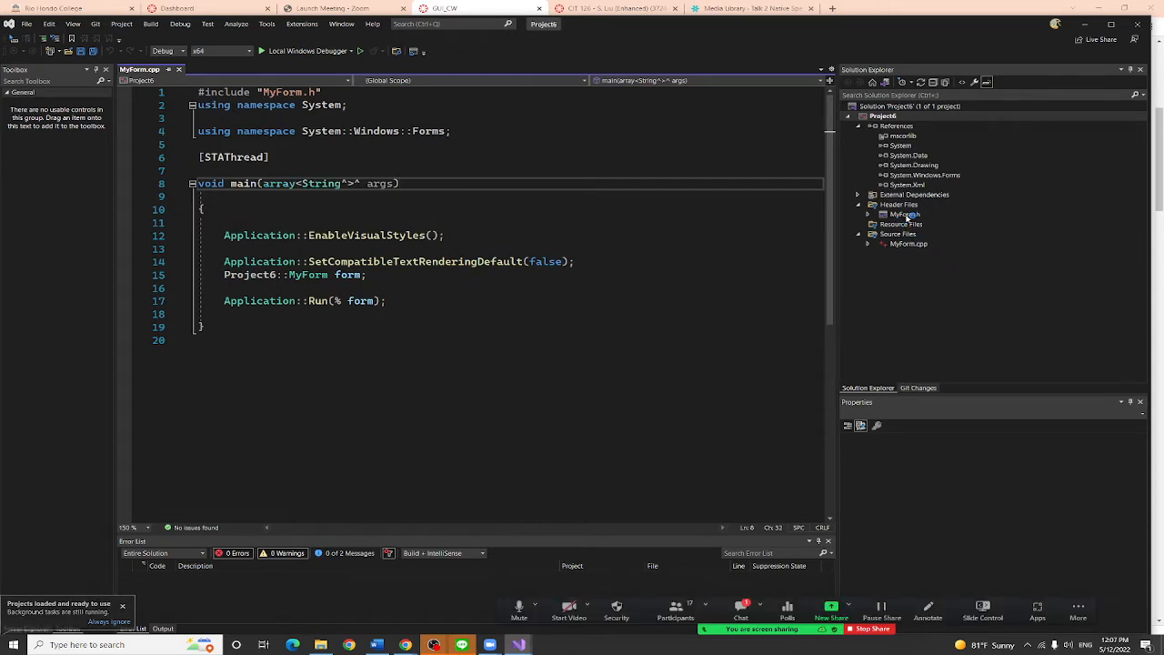
double_click(905, 214)
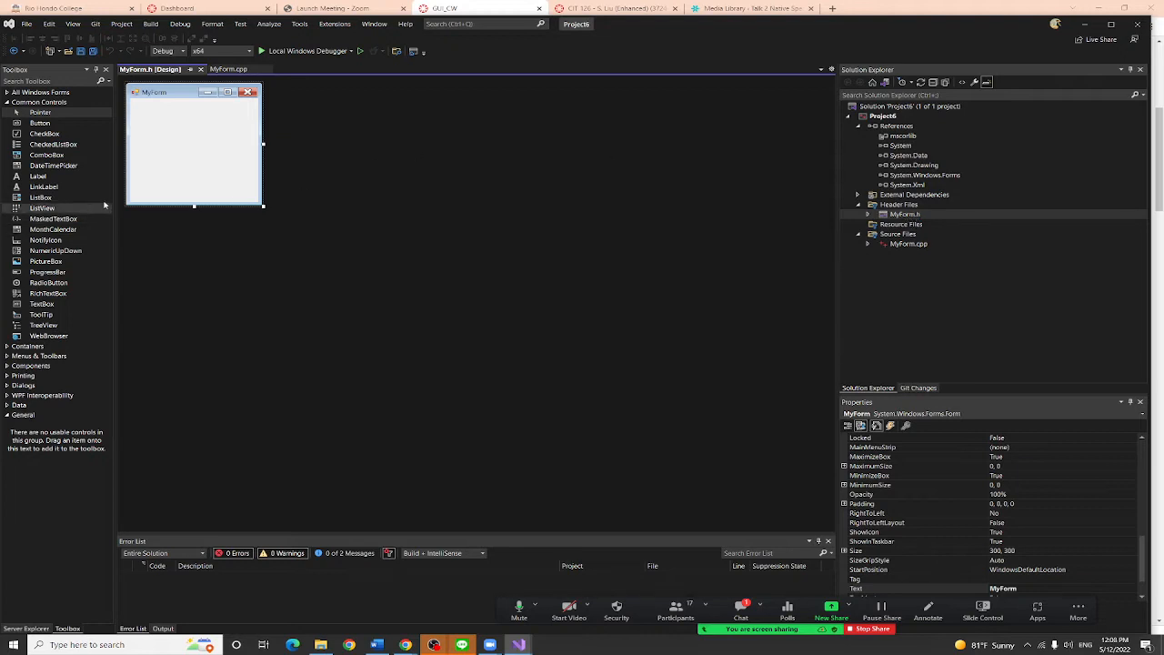
Enlarge the form and draw a PictureBox across its upper area
left_click_drag(263, 207, 577, 450)
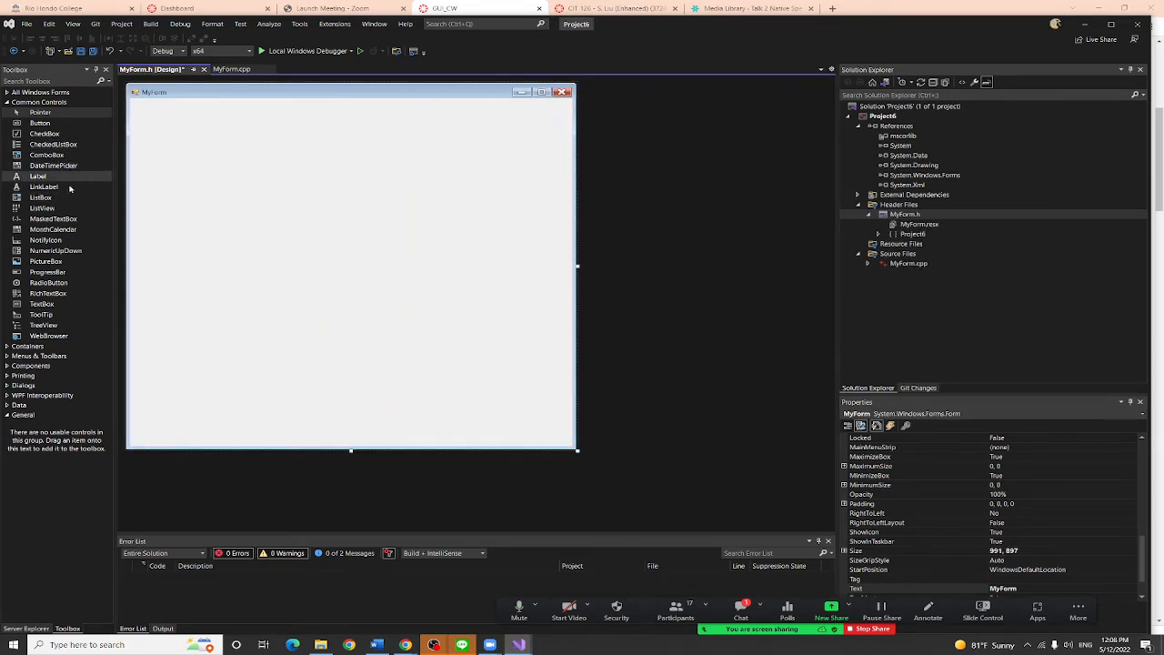
left_click(85, 261)
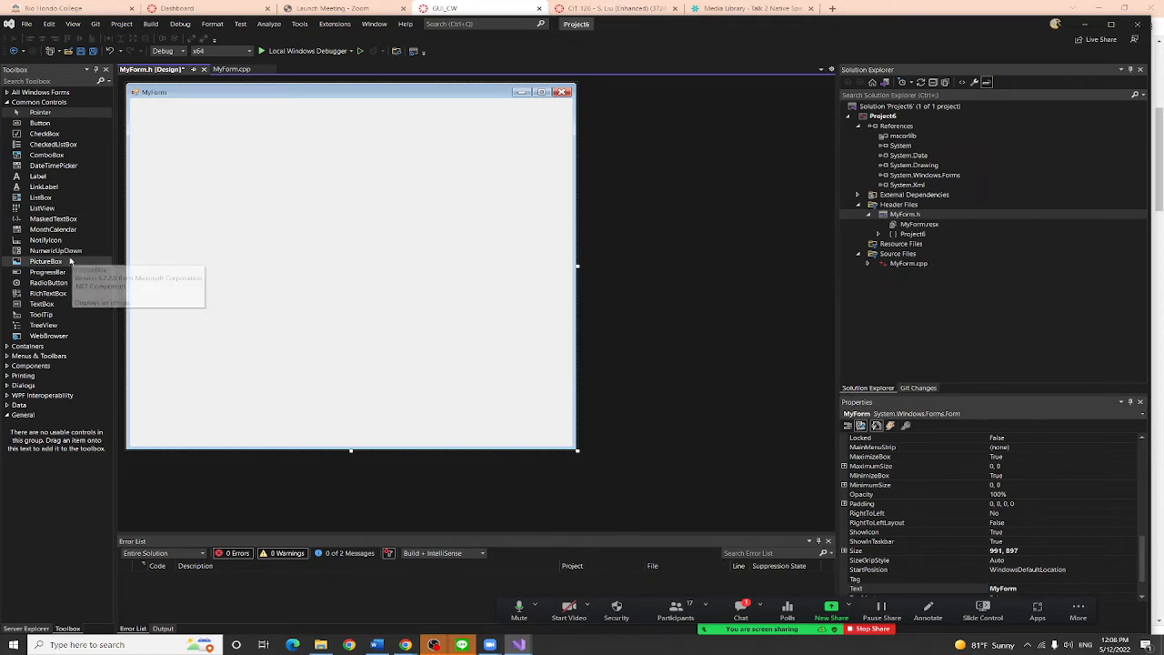
left_click_drag(196, 127, 482, 356)
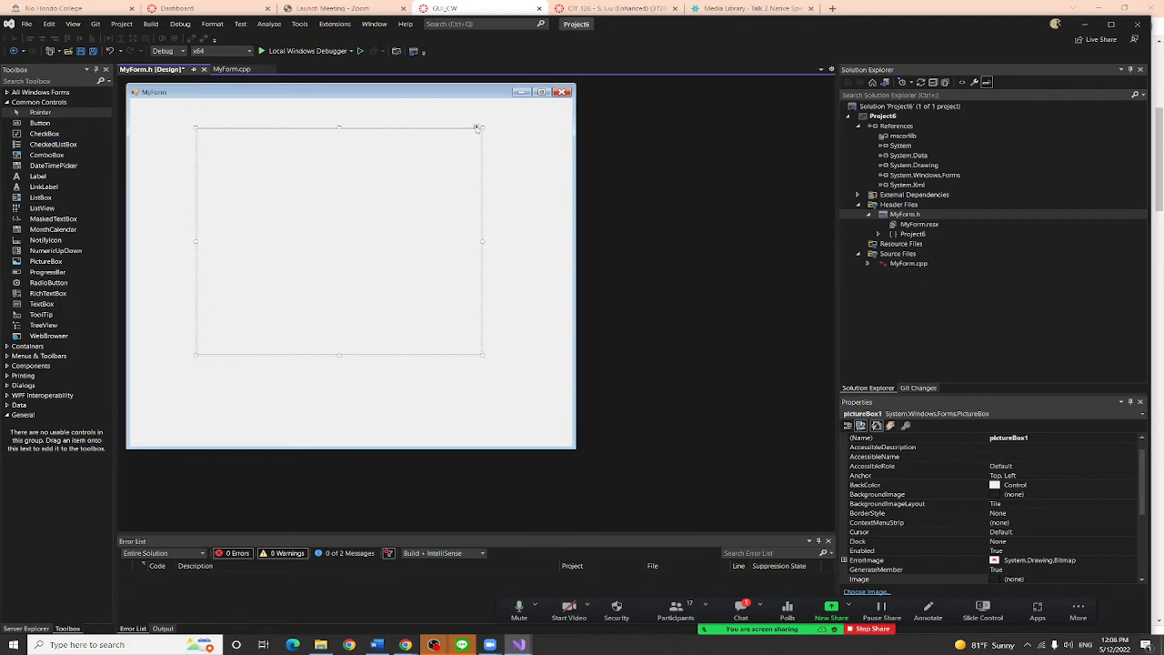
Set the picture box's Size Mode to StretchImage via its smart tag
left_click(477, 128)
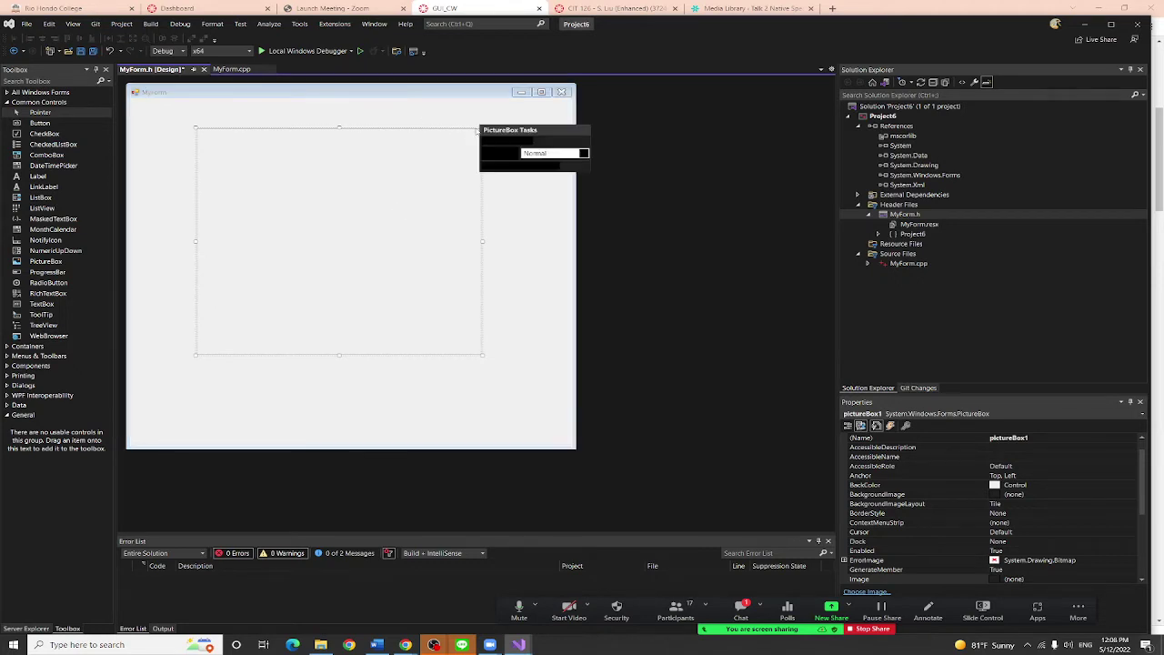
left_click(585, 154)
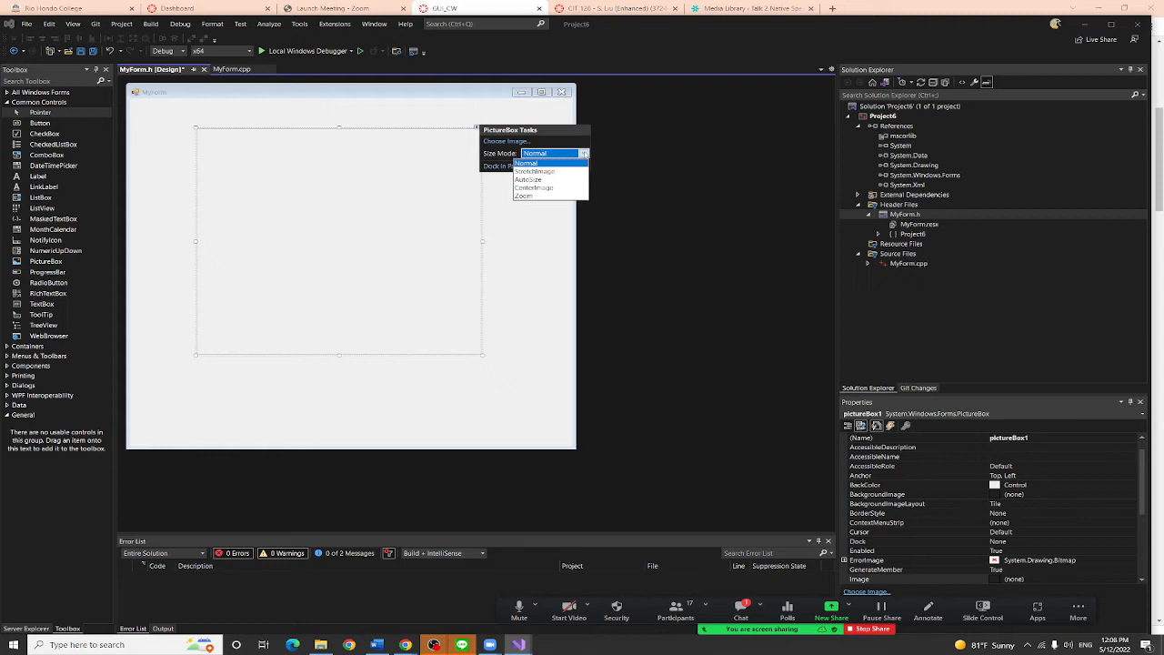
left_click(537, 171)
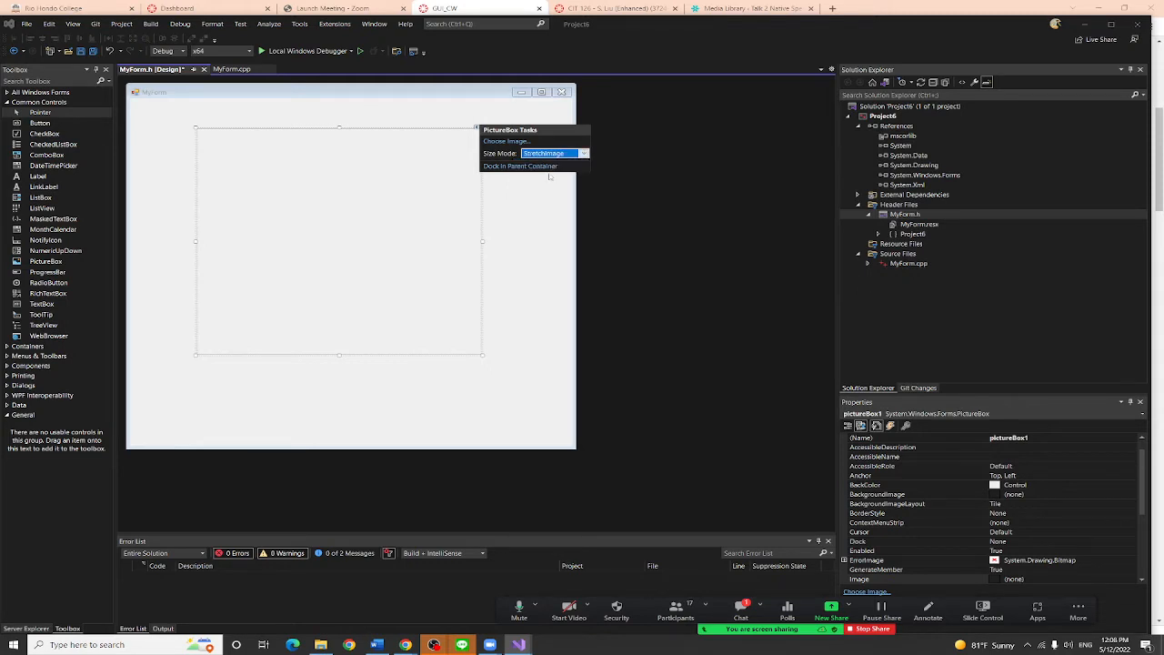
left_click(629, 185)
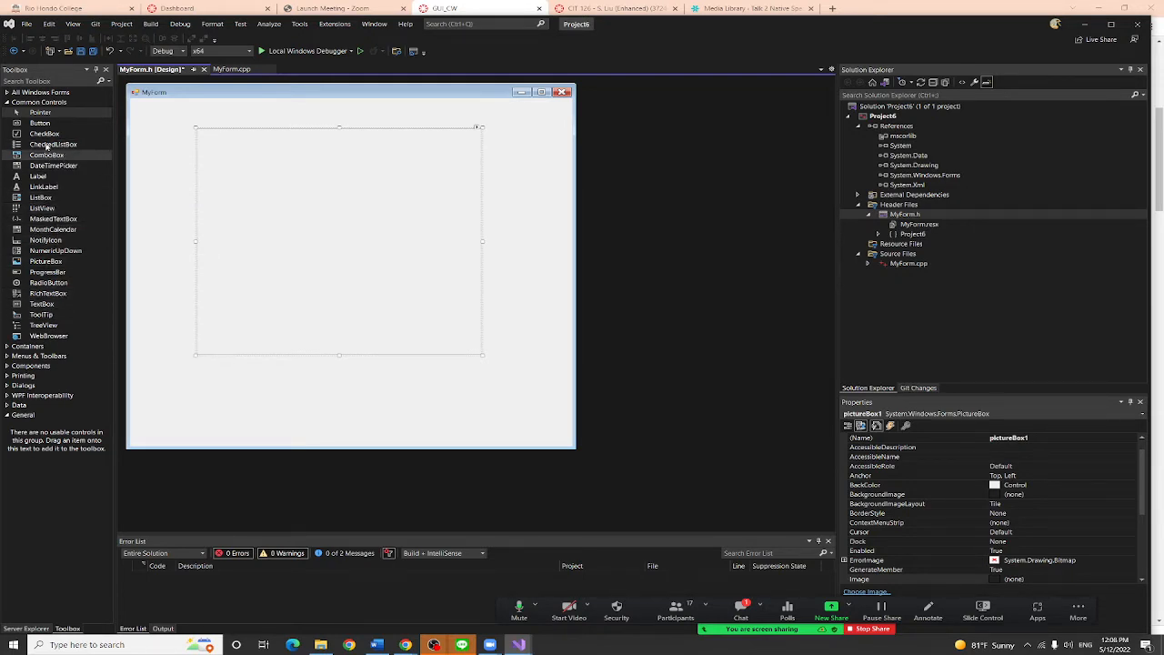
Place a Label below the picture box and enlarge the Properties list
left_click(40, 177)
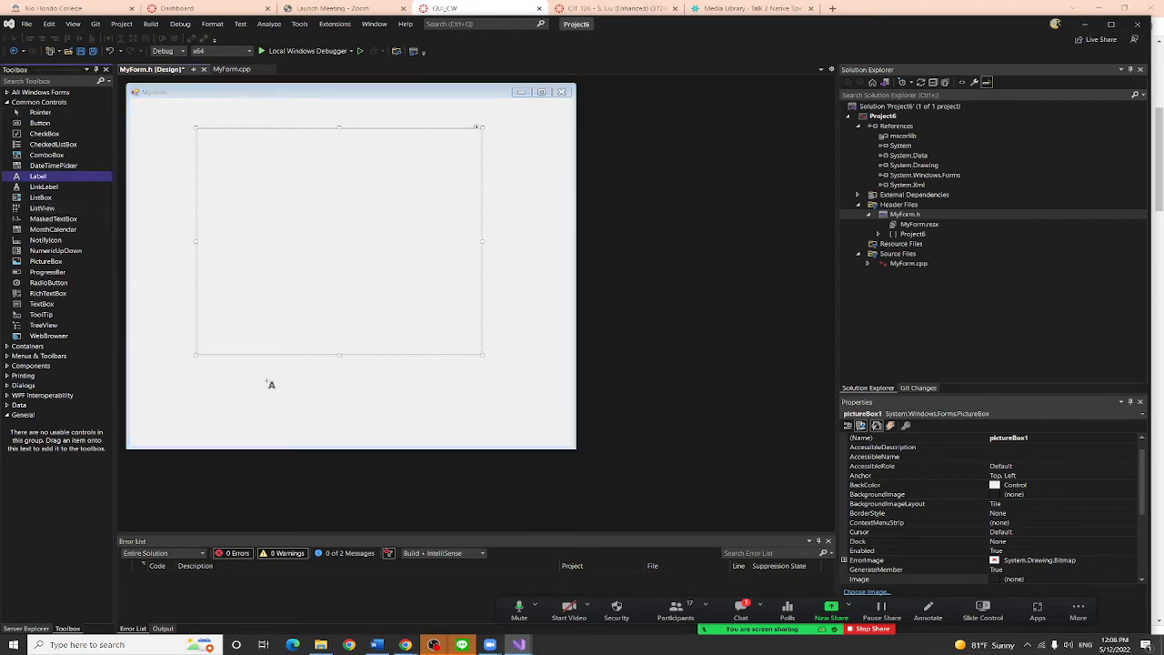
left_click_drag(273, 377, 417, 414)
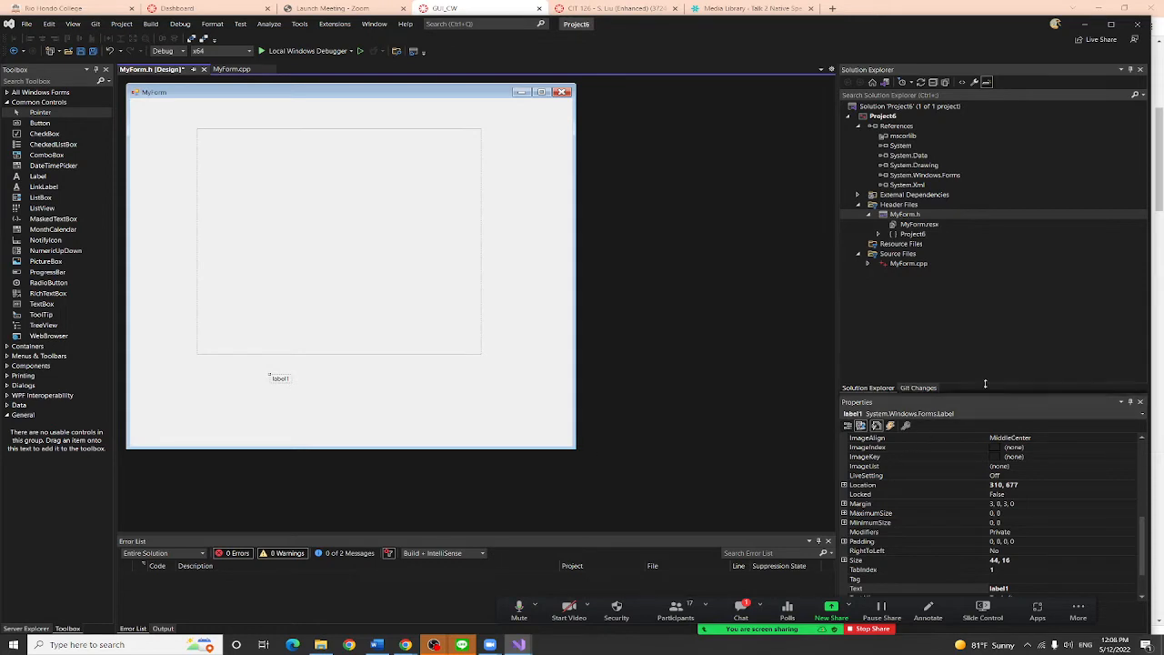
left_click_drag(987, 393, 987, 310)
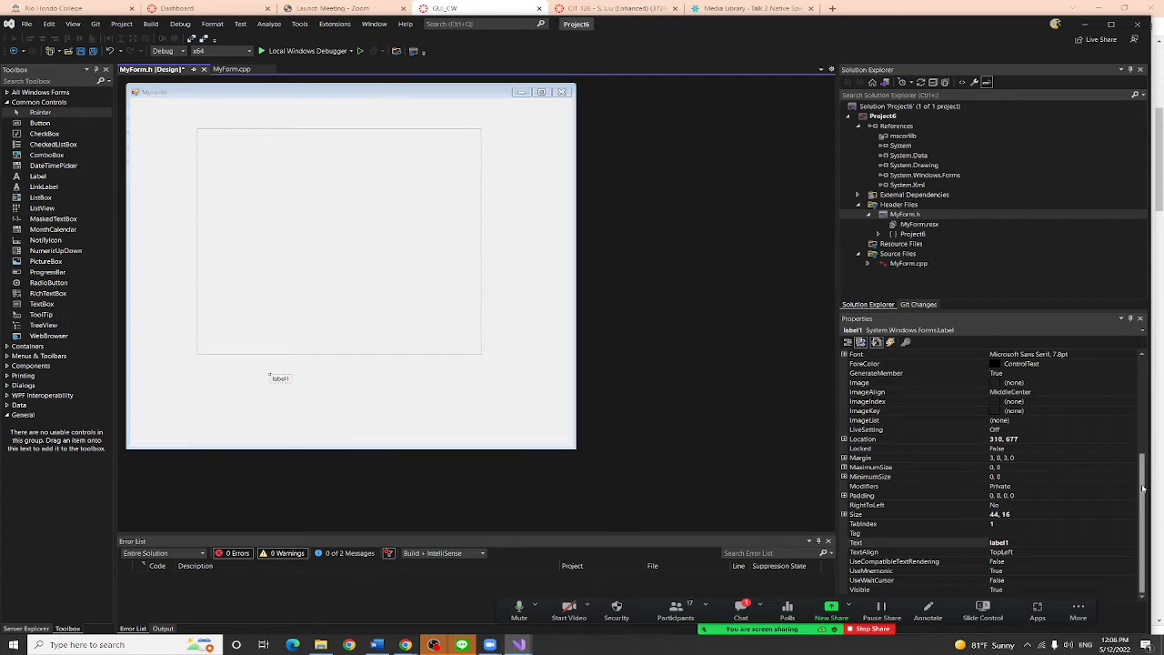
left_click_drag(1145, 489, 1144, 364)
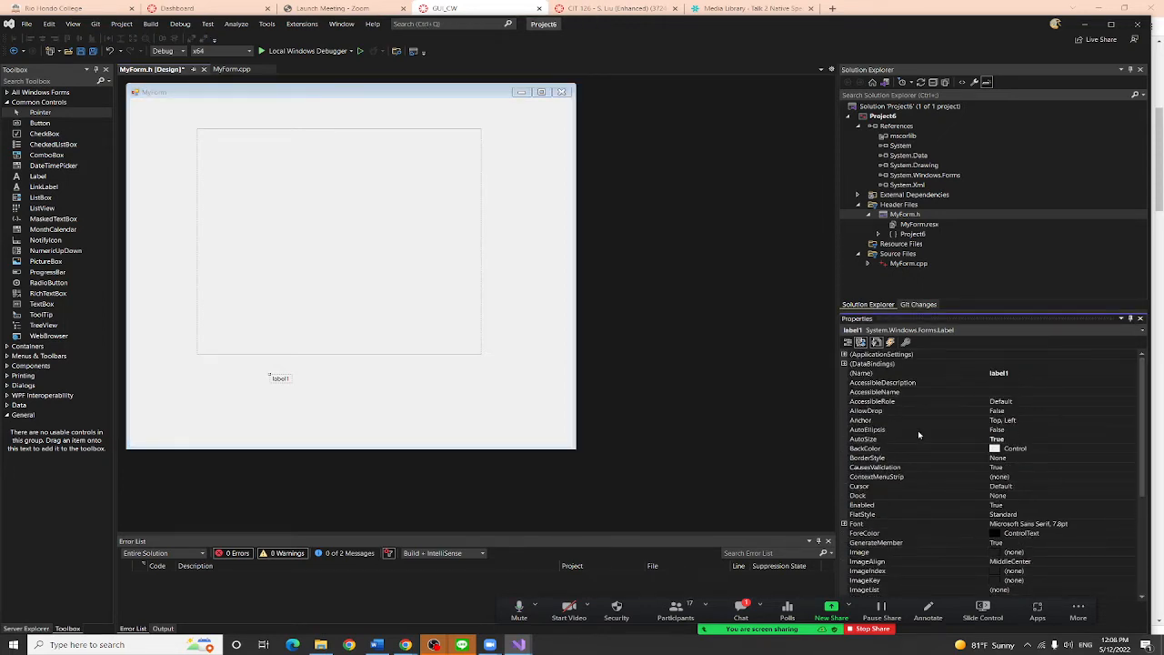
Set label1's AutoSize to False and BorderStyle to FixedSingle, then select the form
left_click(870, 440)
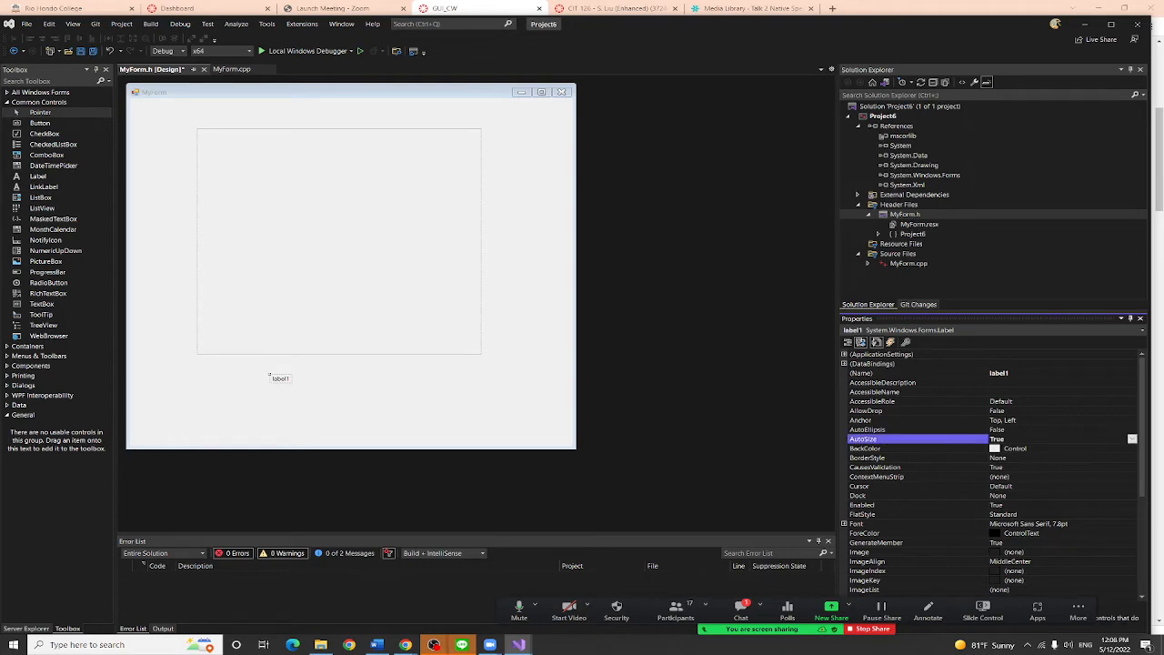
left_click(1132, 440)
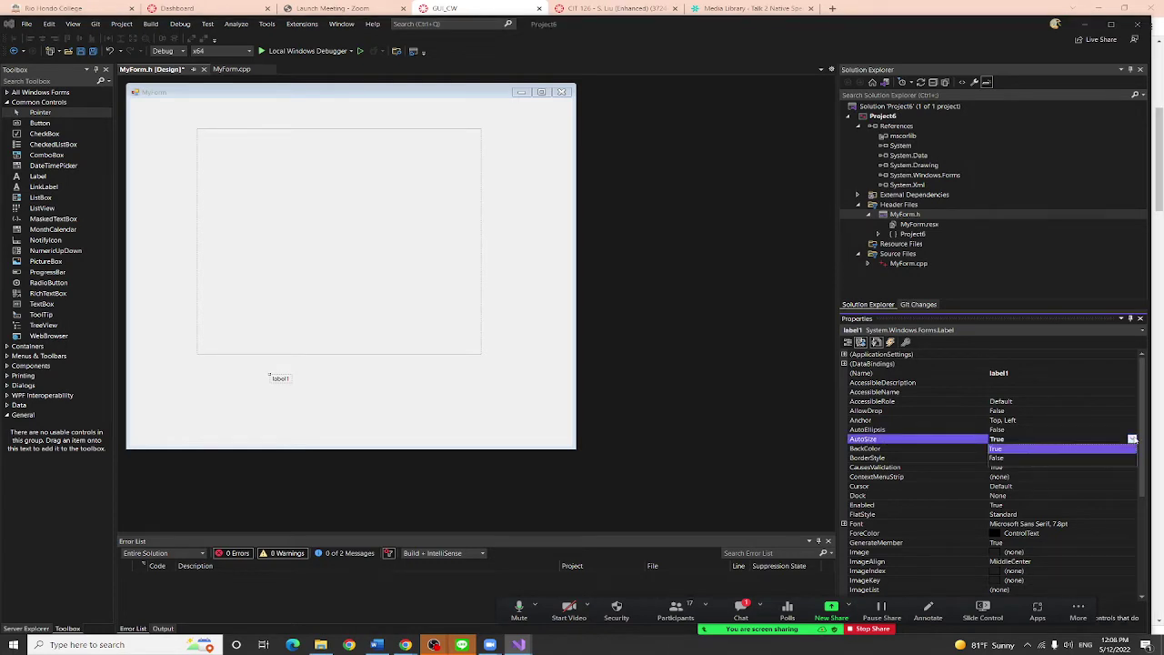
left_click(1009, 459)
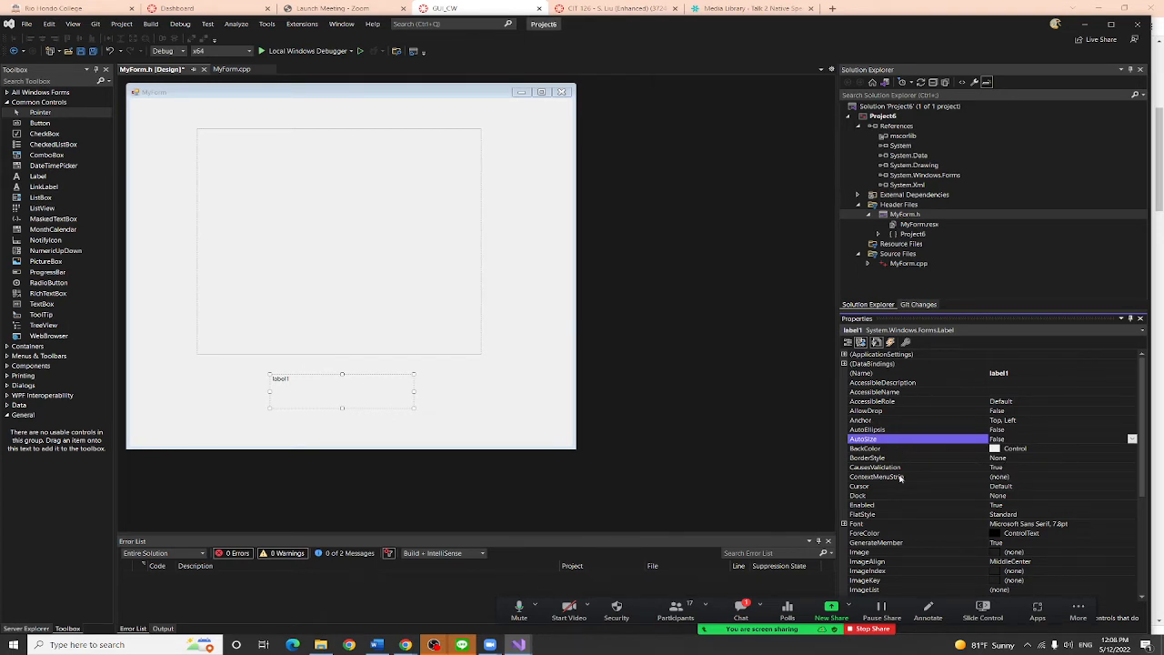
left_click(876, 459)
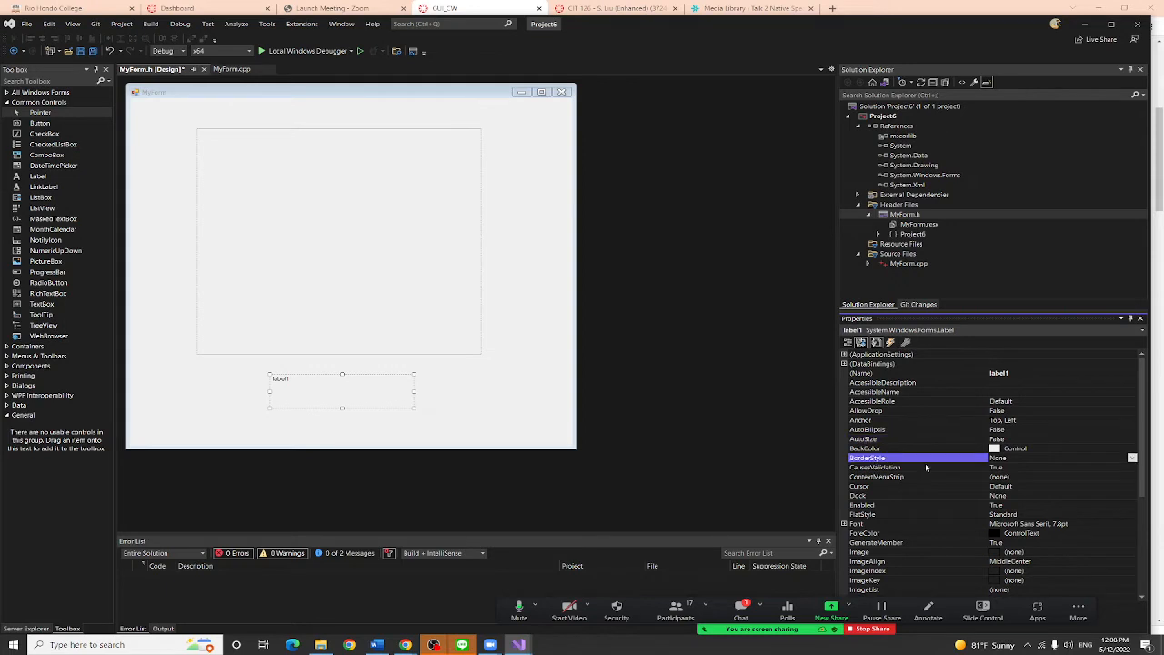
left_click(1131, 457)
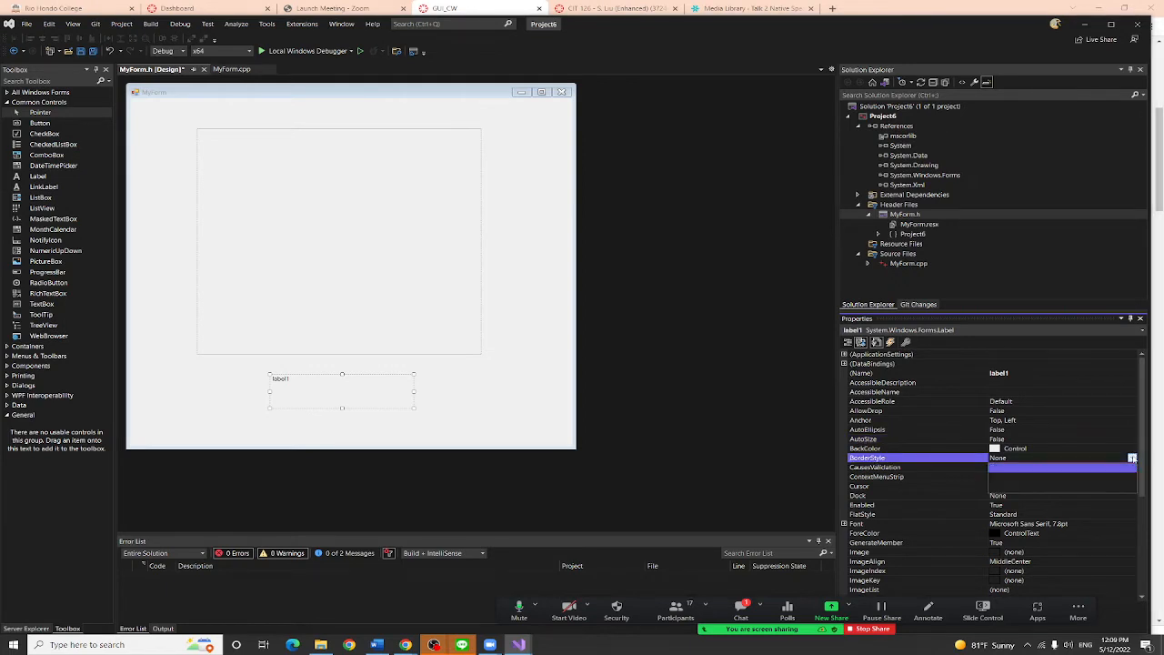
left_click(1015, 478)
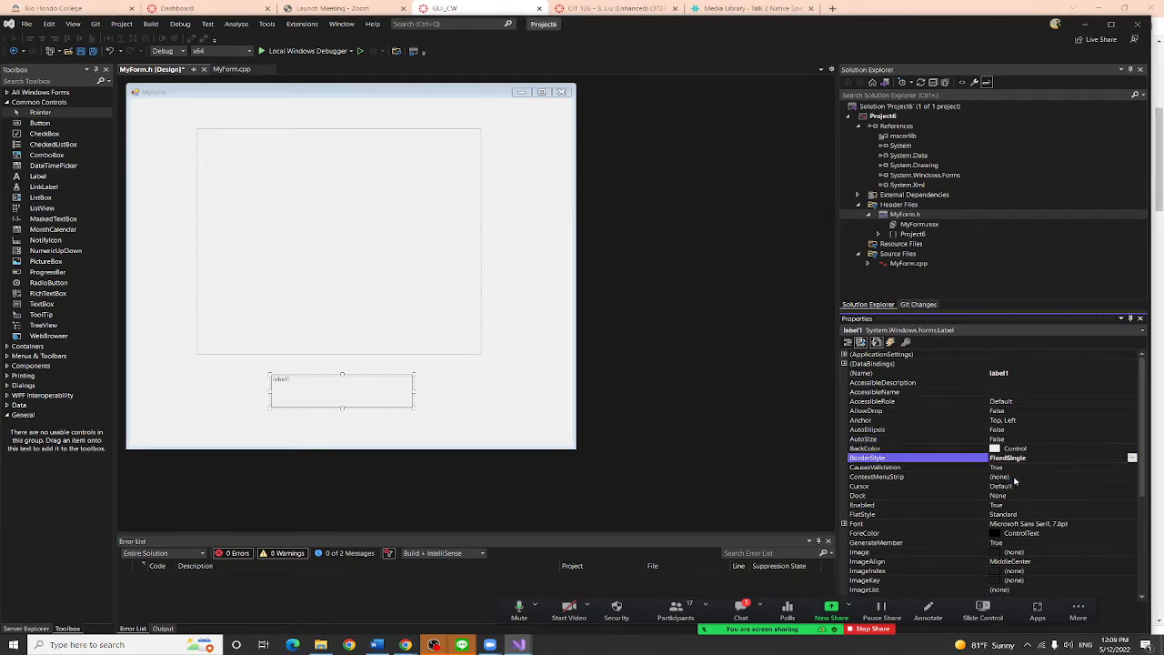
left_click(535, 379)
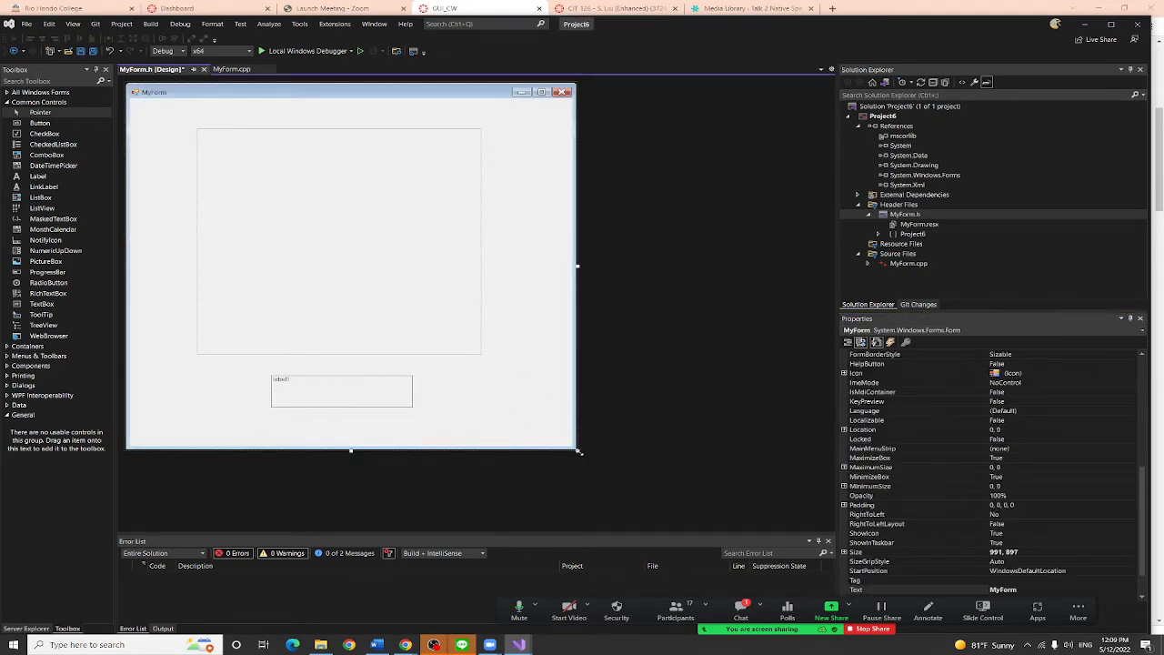
Enlarge the form and add a large button1 across its bottom
left_click_drag(579, 452, 615, 500)
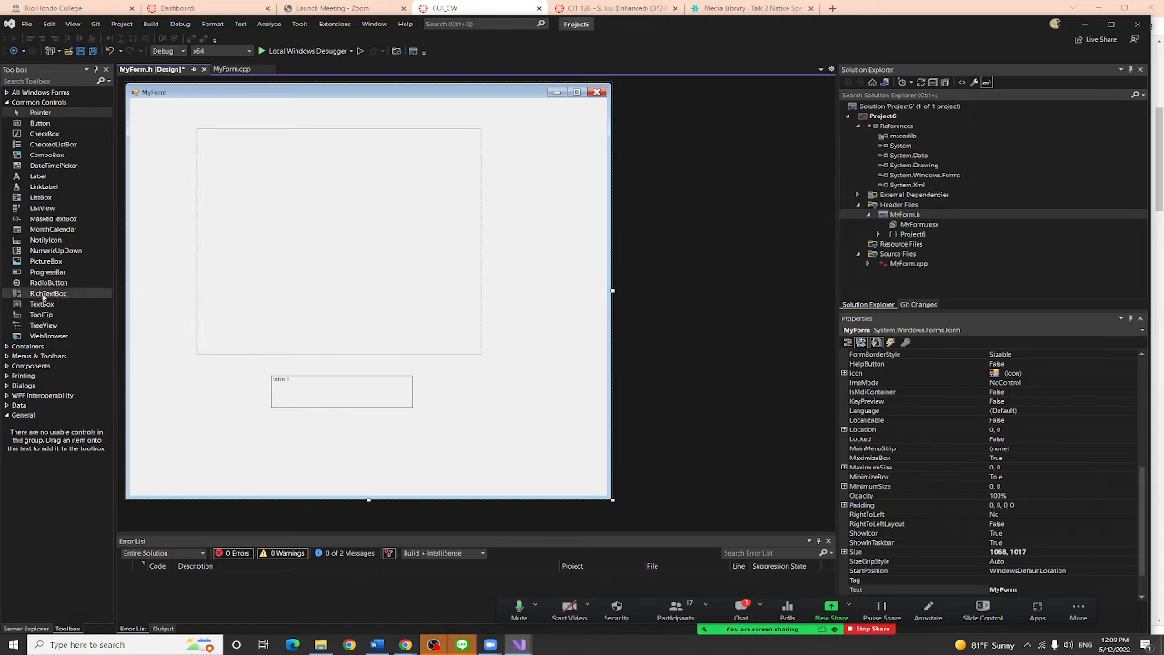
left_click(40, 122)
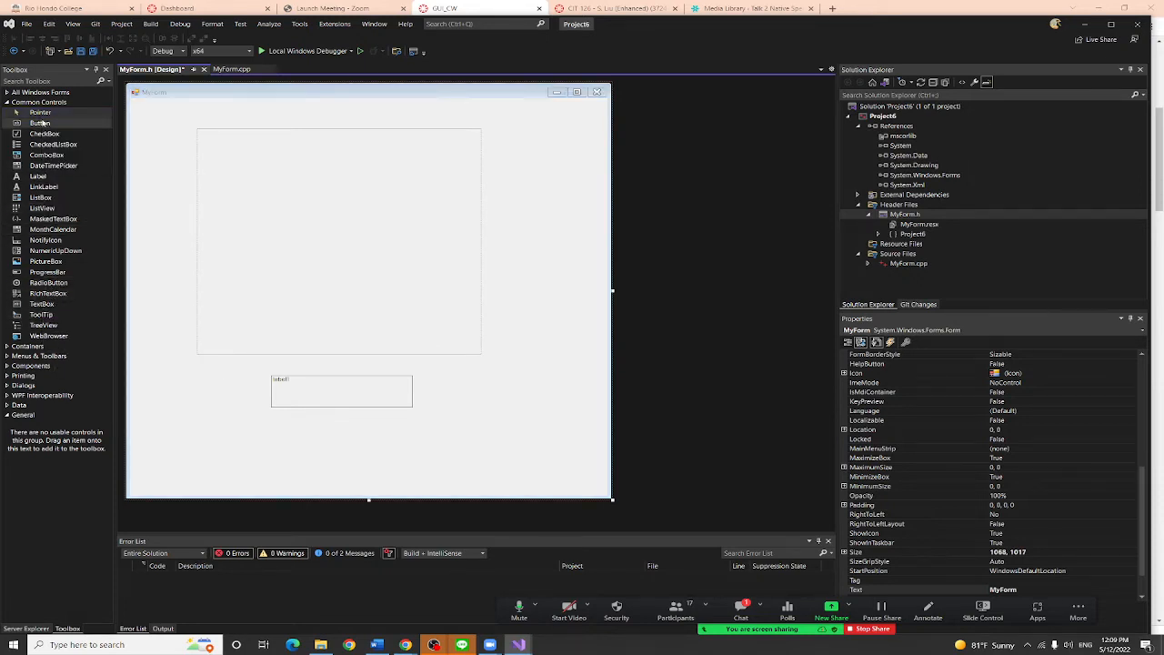
mouse_move(233, 436)
left_mouse_down()
mouse_move(271, 468)
mouse_move(483, 485)
left_mouse_up()
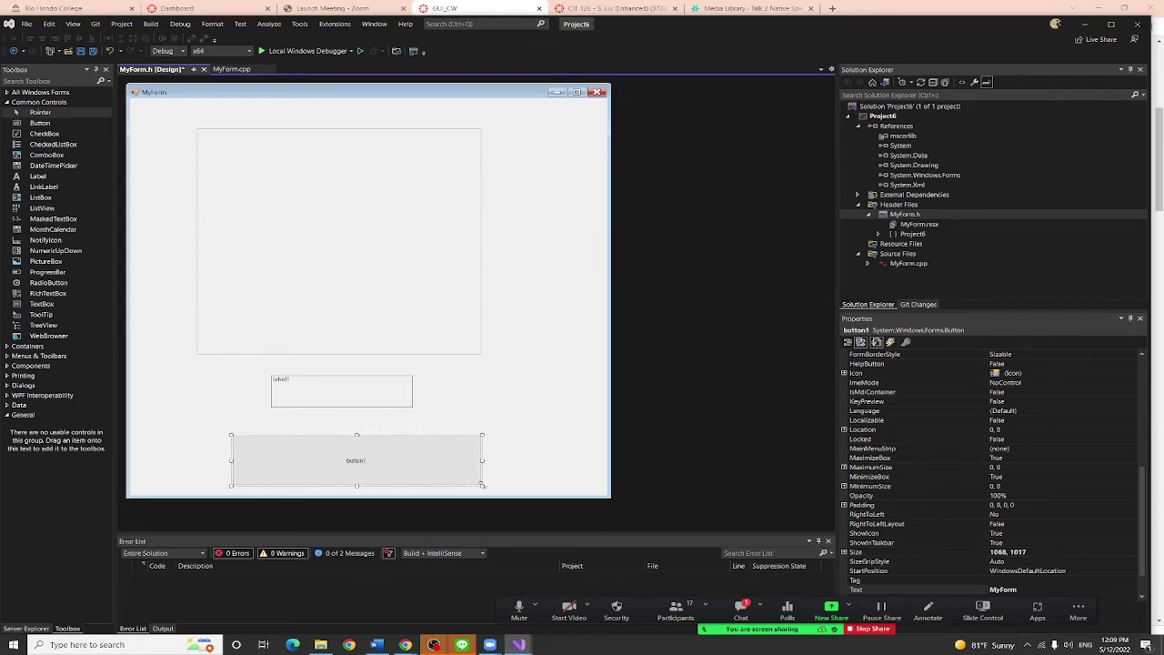
Empty the default Text of label1 and then of button1 in the Properties window
left_click(287, 380)
scroll(957, 553, "down", 2)
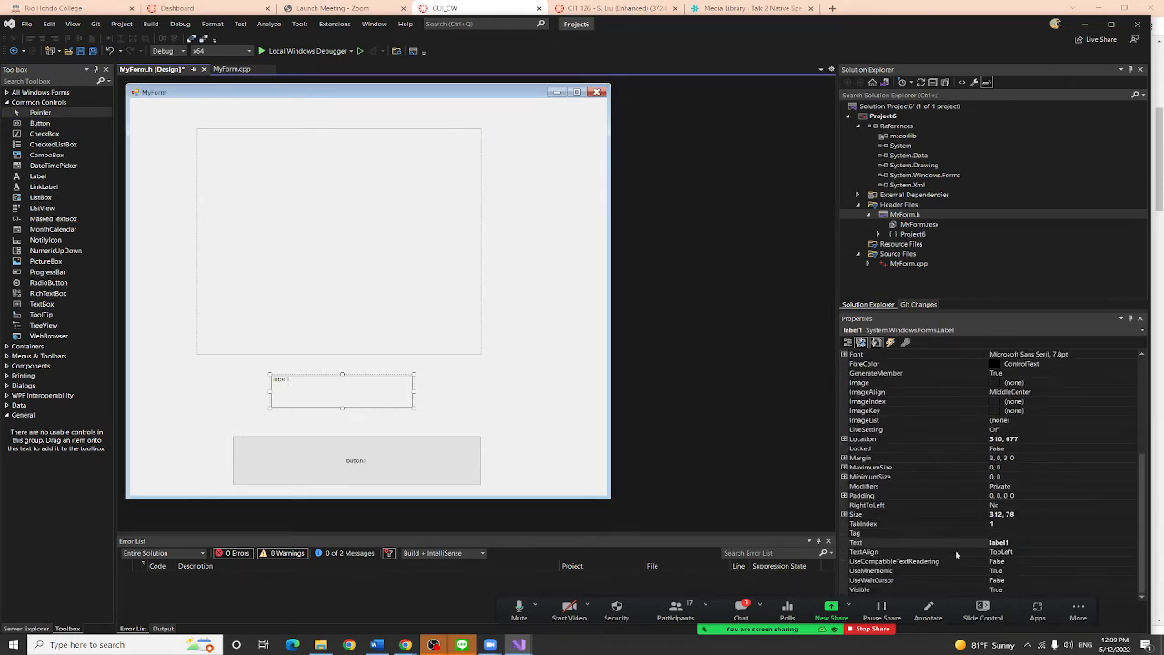
left_click(941, 543)
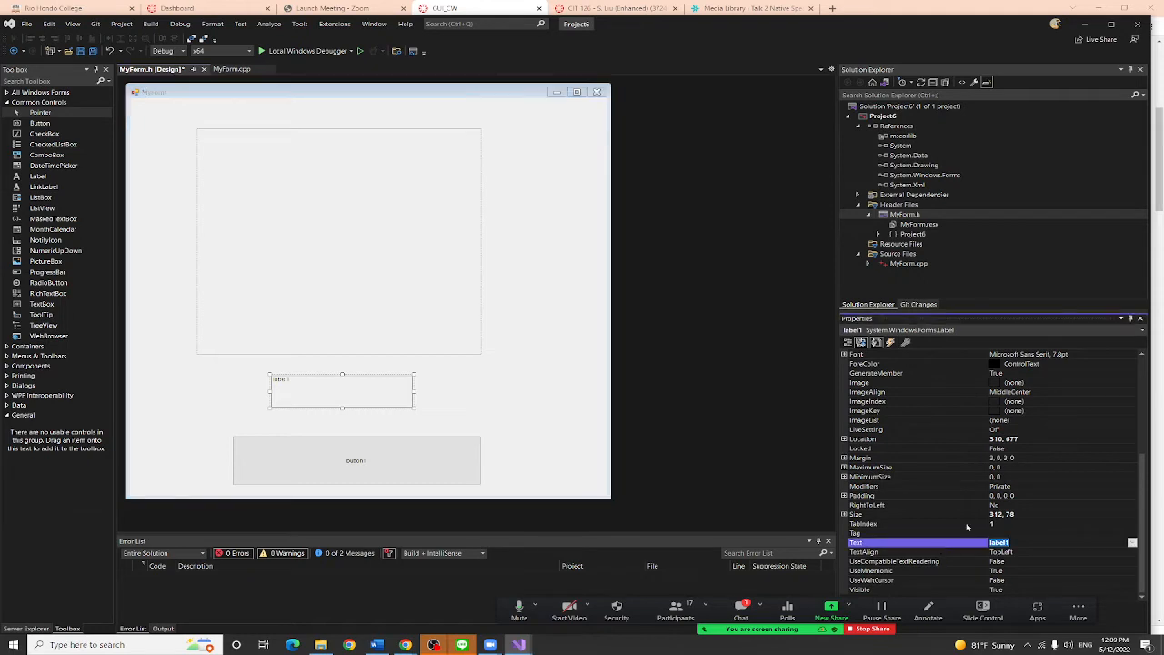
key("BackSpace")
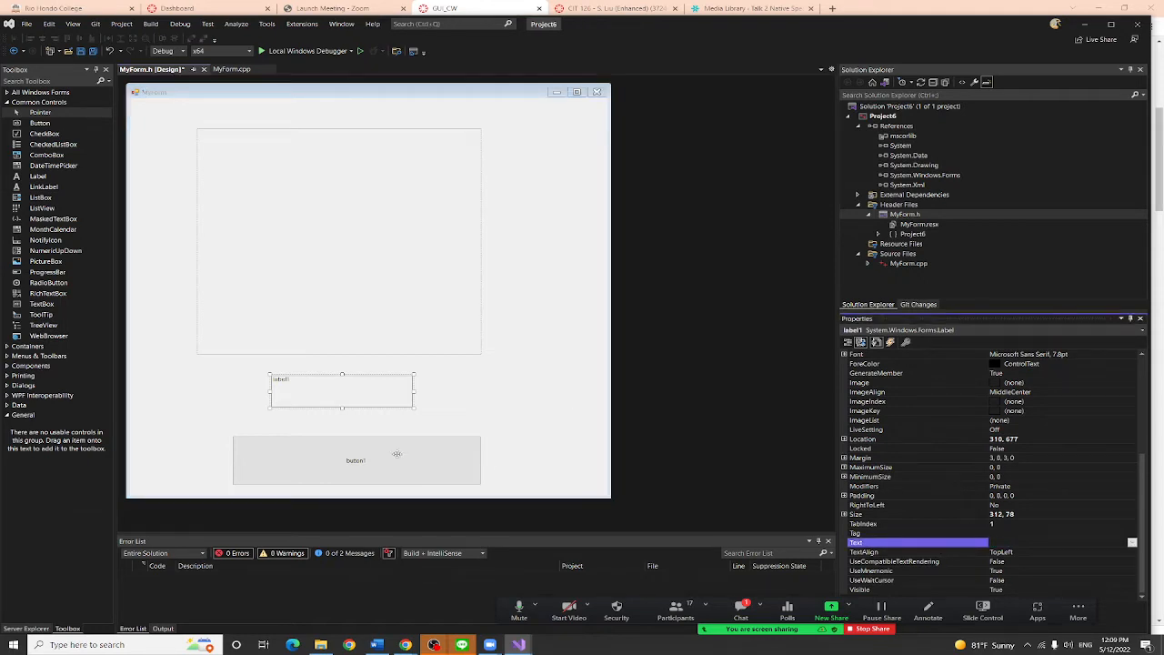
left_click(403, 387)
left_click(388, 458)
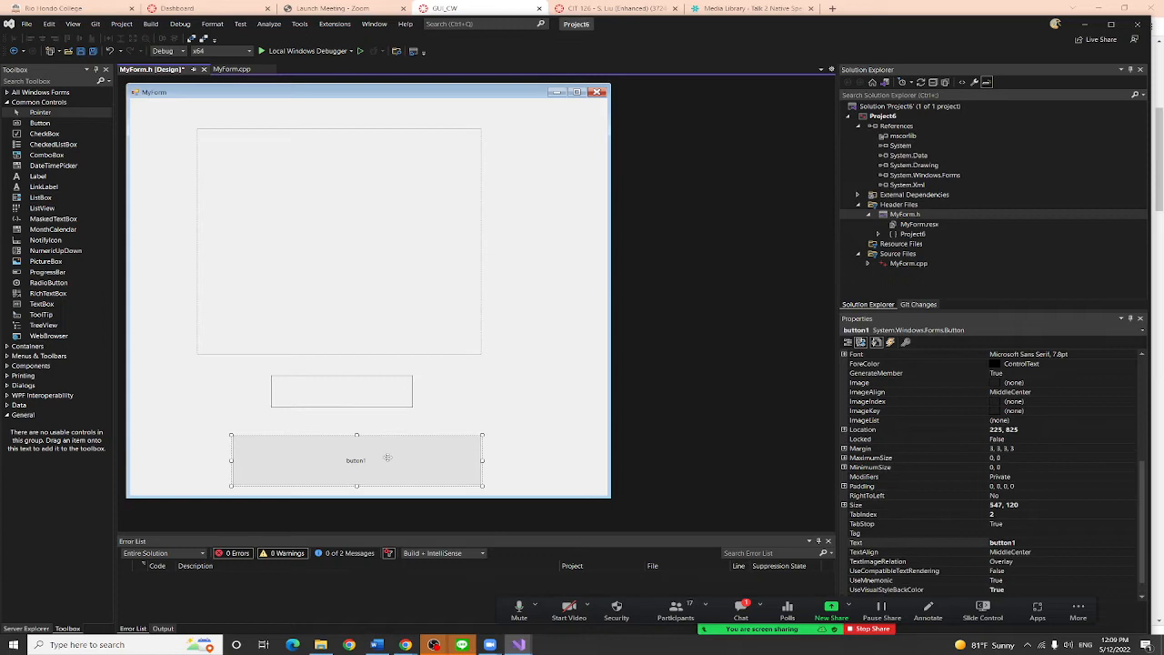
left_click(958, 544)
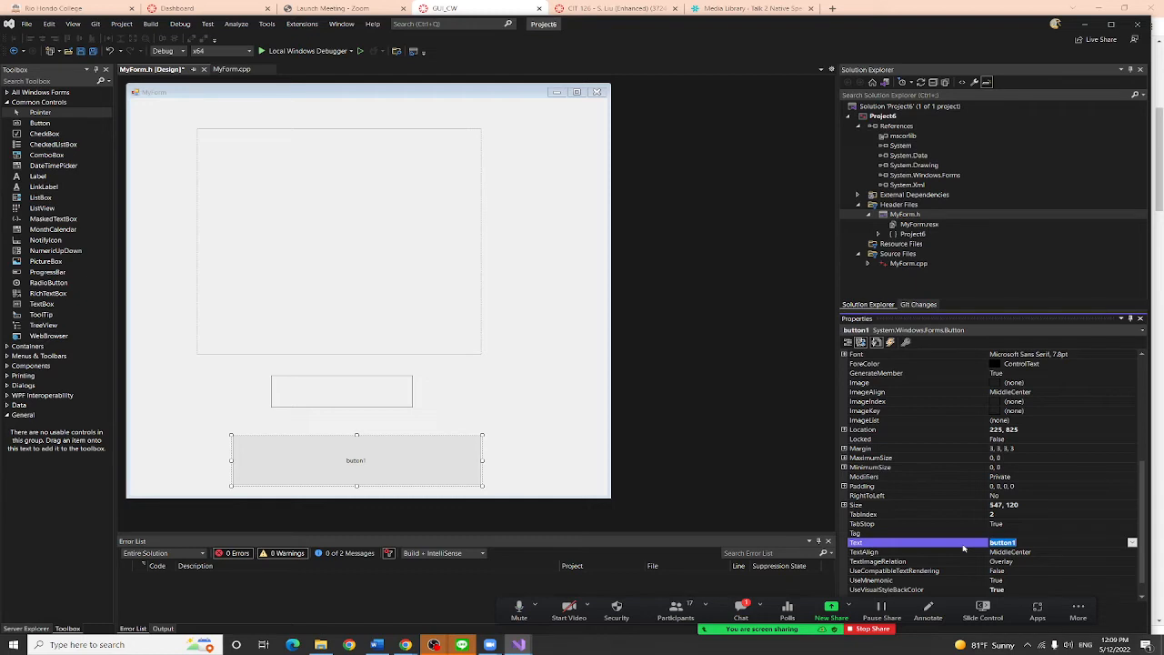
type("V")
left_click(741, 607)
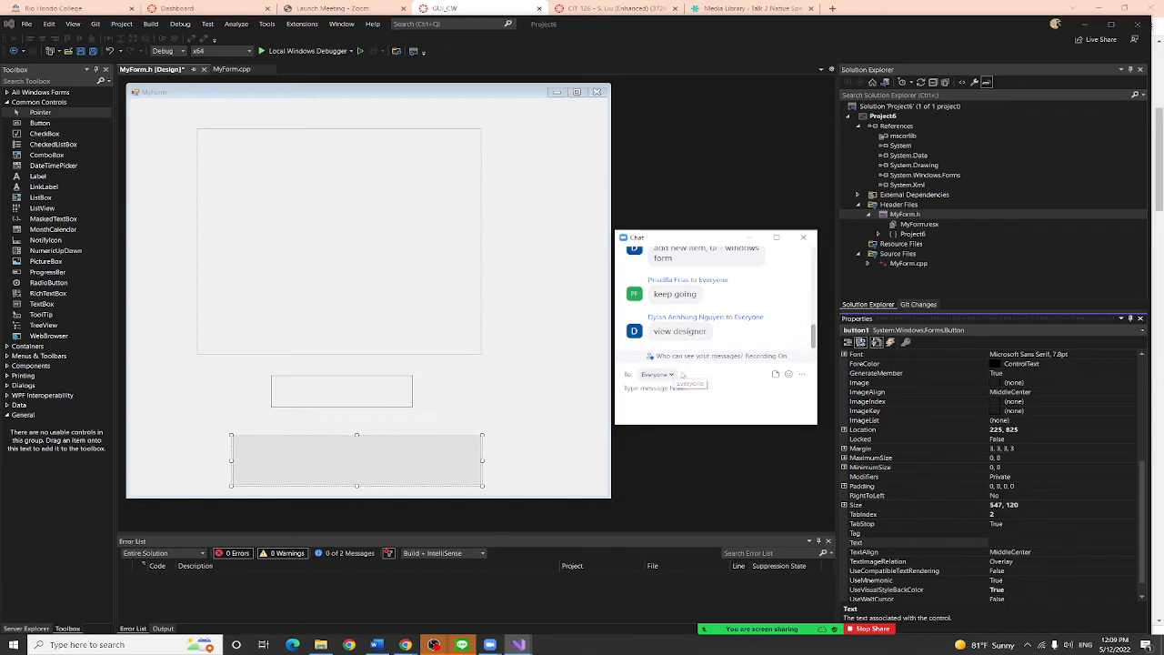
Close the Error List and Output panels, then select pictureBox1
mouse_move(706, 305)
left_click_drag(708, 238, 787, 234)
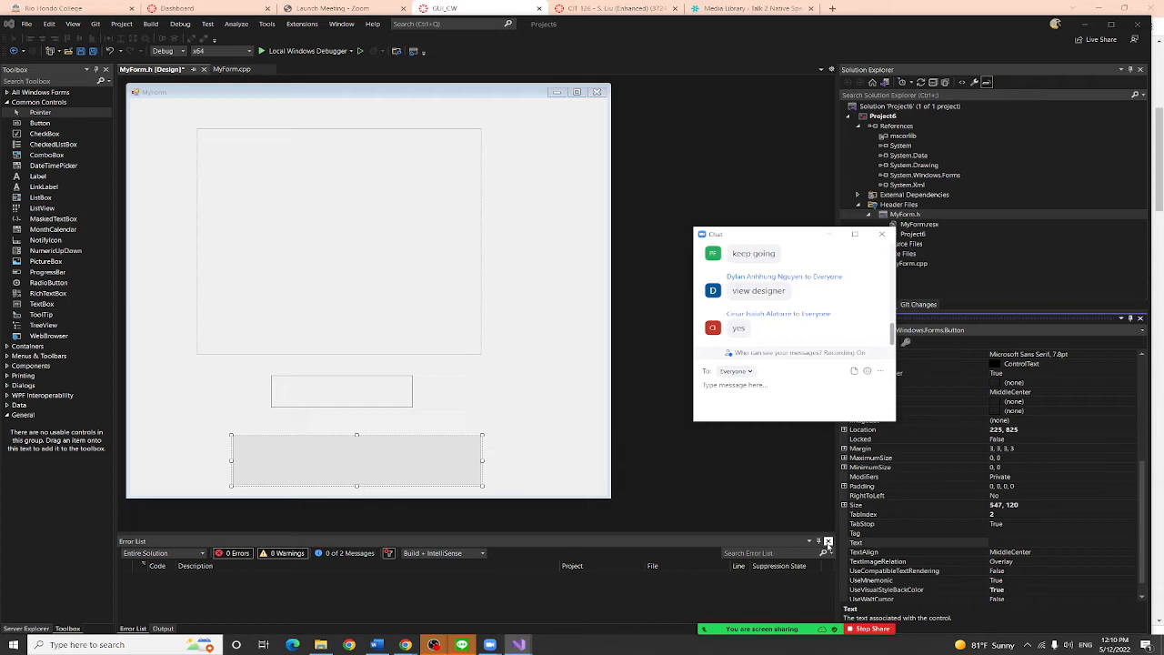
left_click(828, 541)
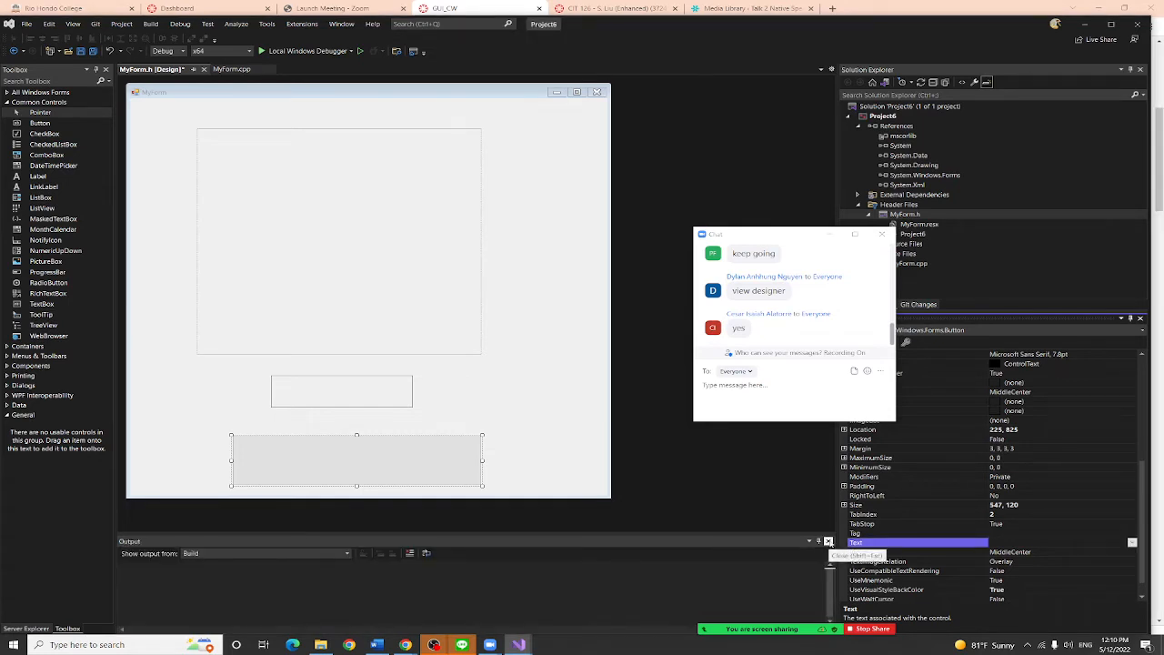
left_click(828, 543)
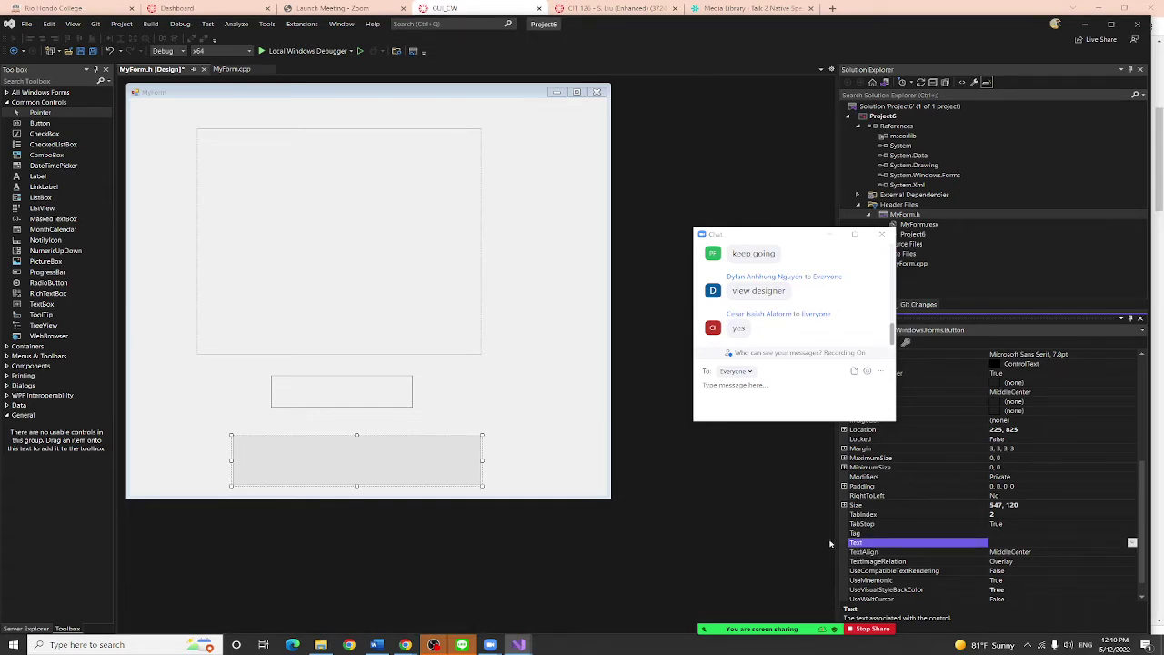
left_click(317, 179)
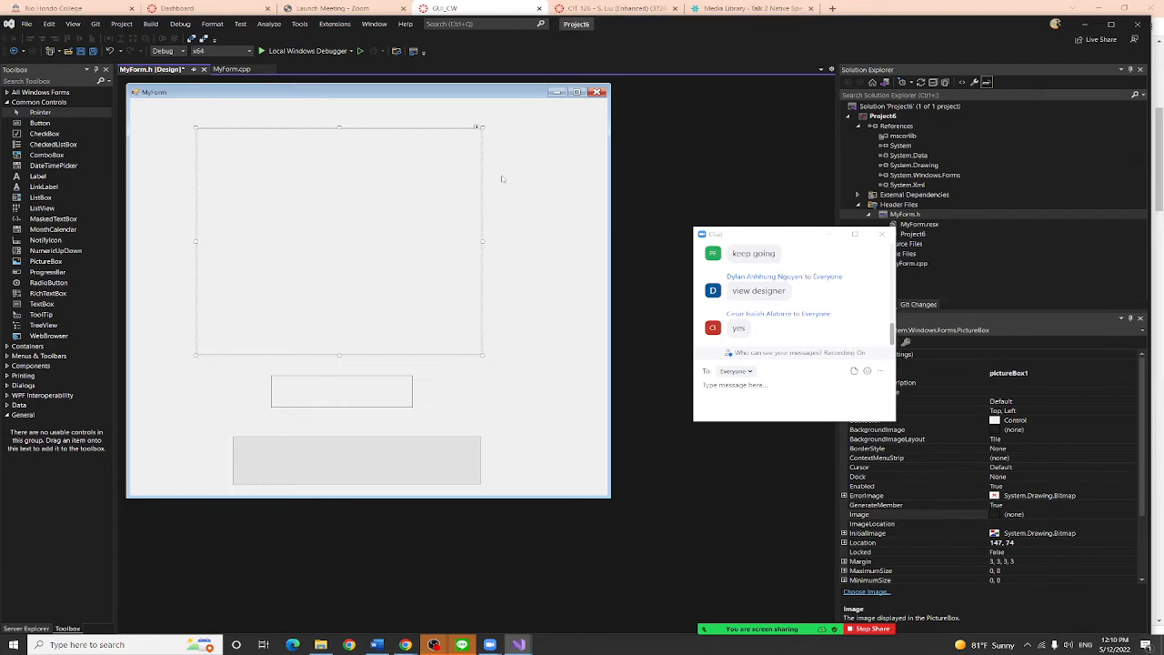
left_click(340, 389)
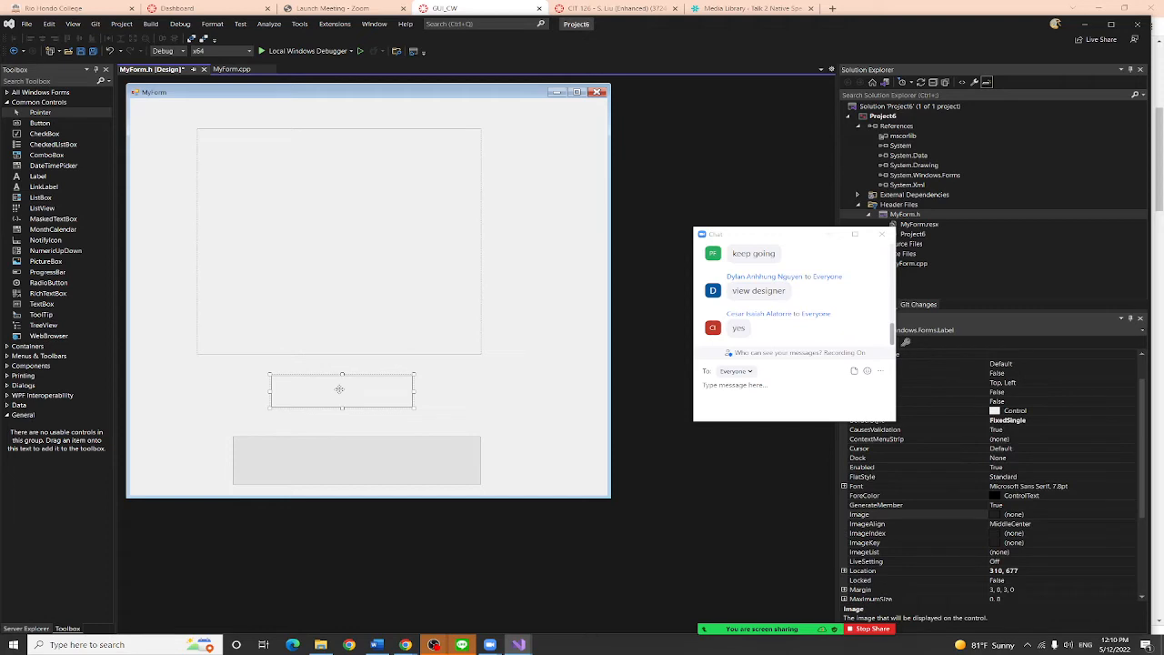
left_click_drag(788, 234, 728, 86)
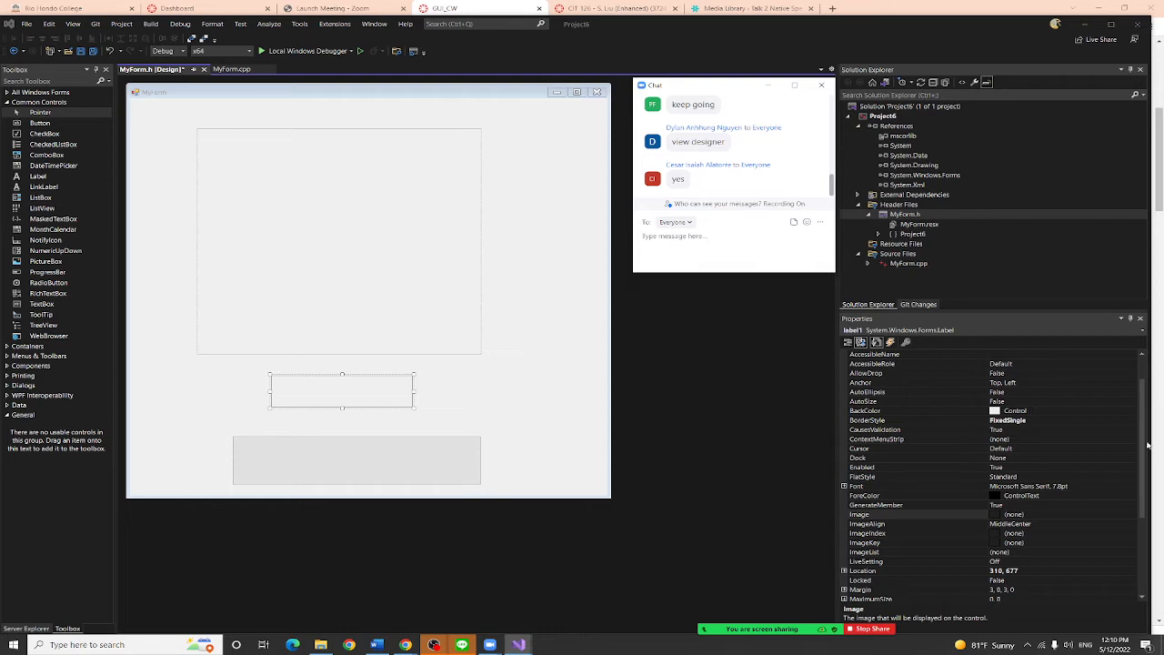
left_click_drag(1145, 444, 1149, 373)
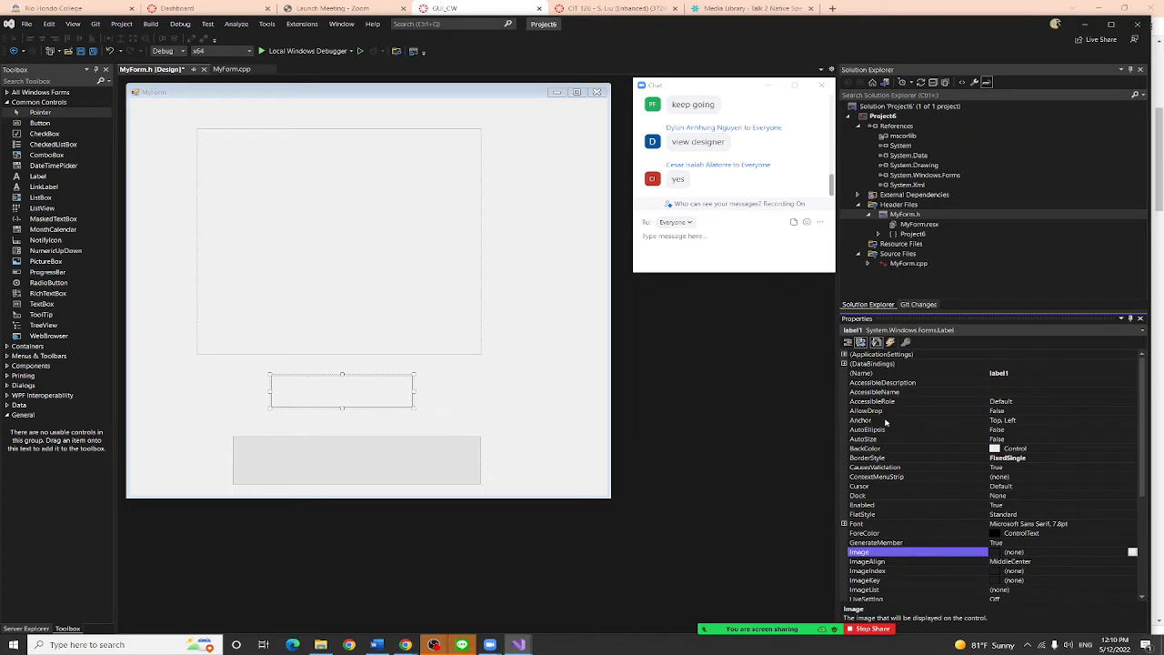
left_click(381, 386)
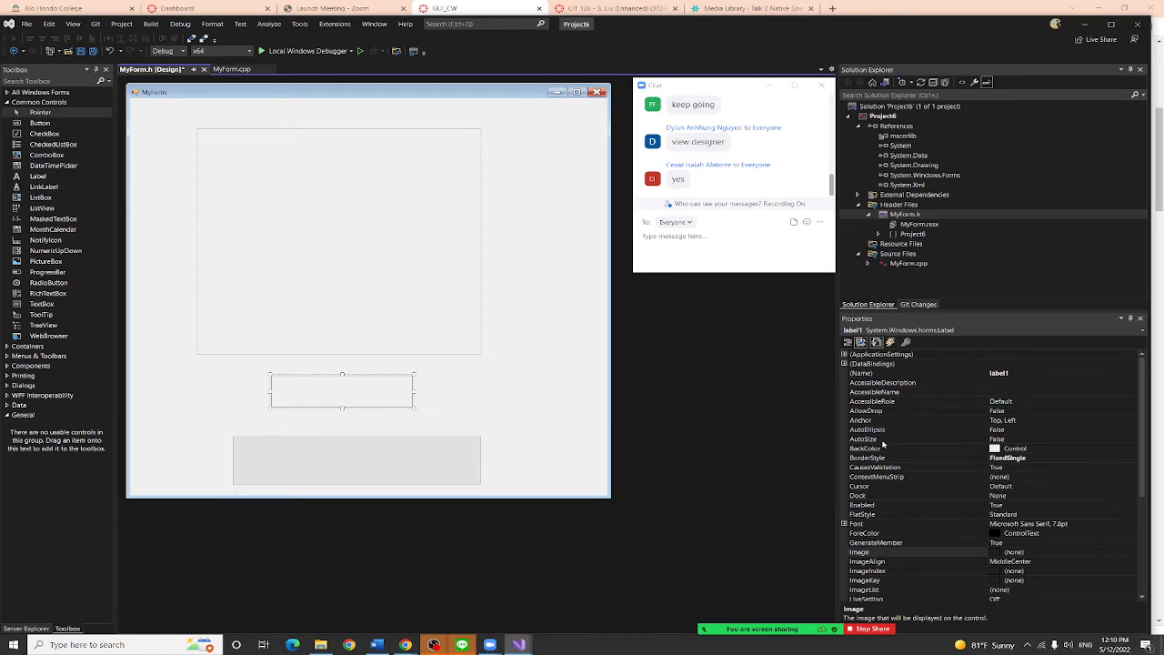
left_click(882, 441)
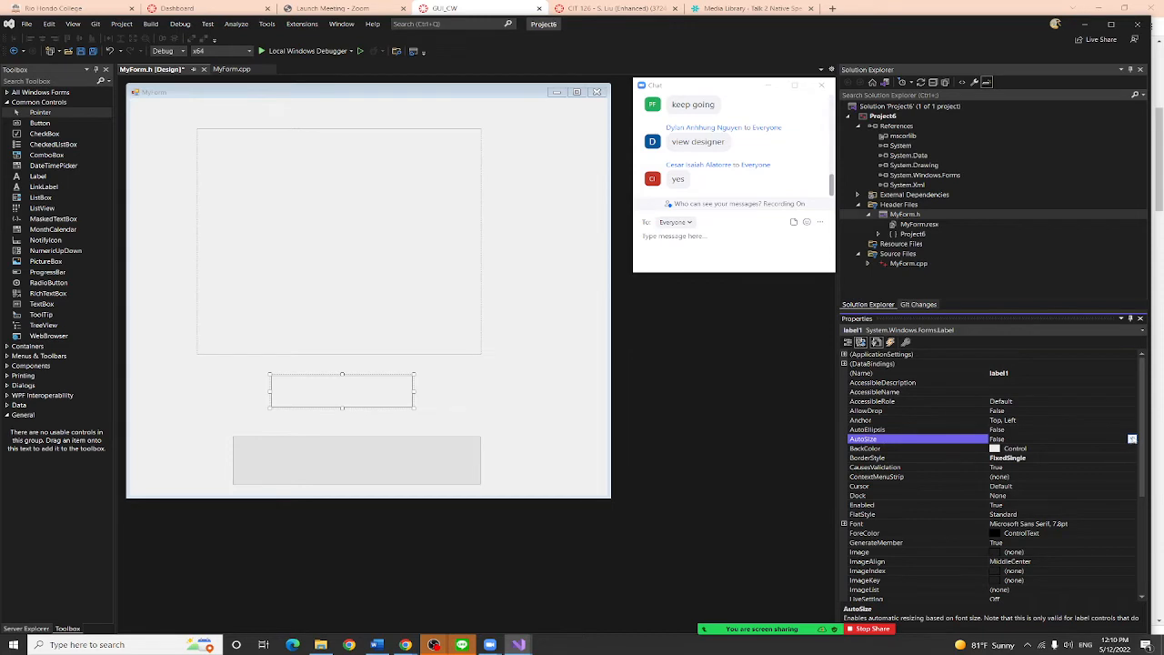
left_click(1132, 439)
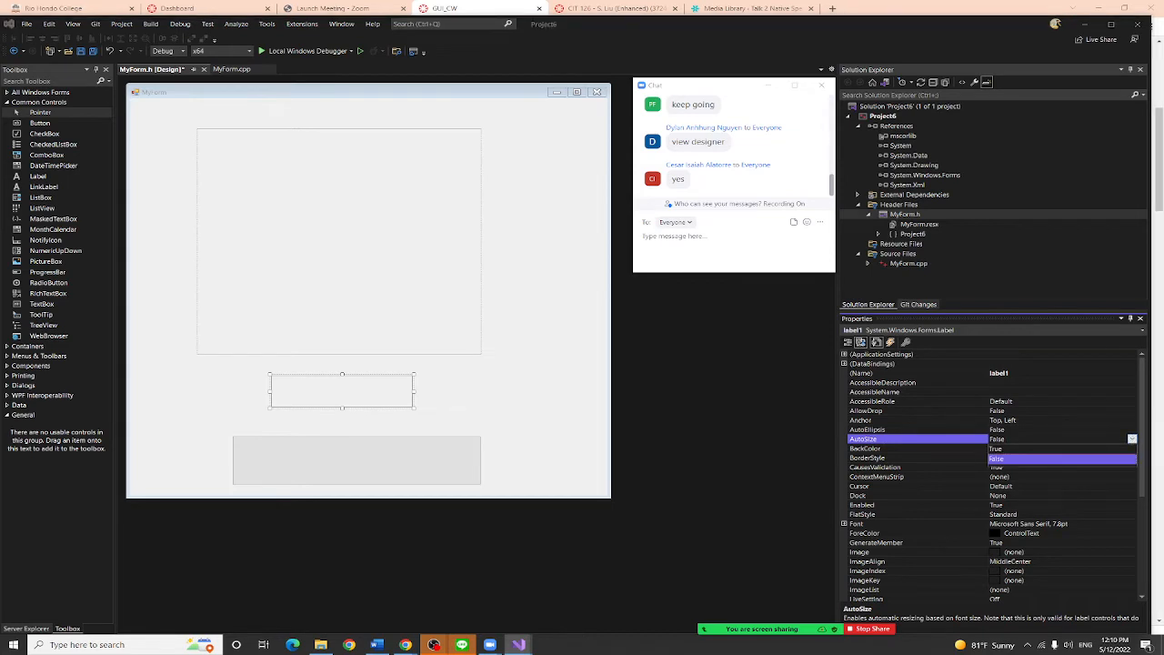
left_click(1073, 450)
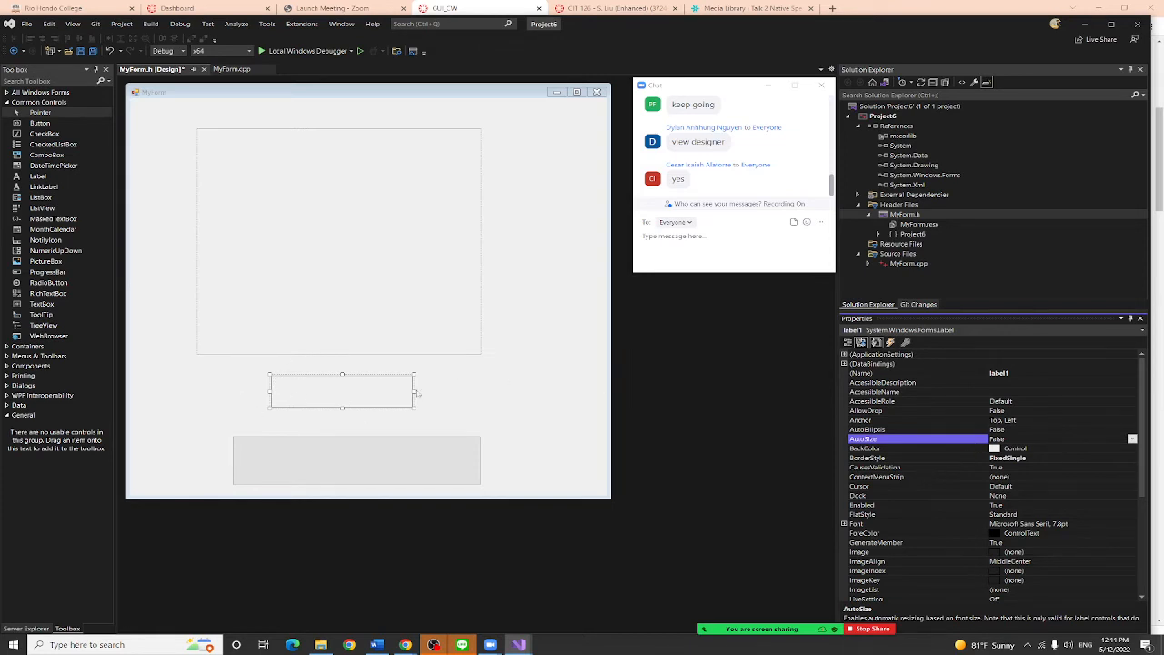
left_click(918, 458)
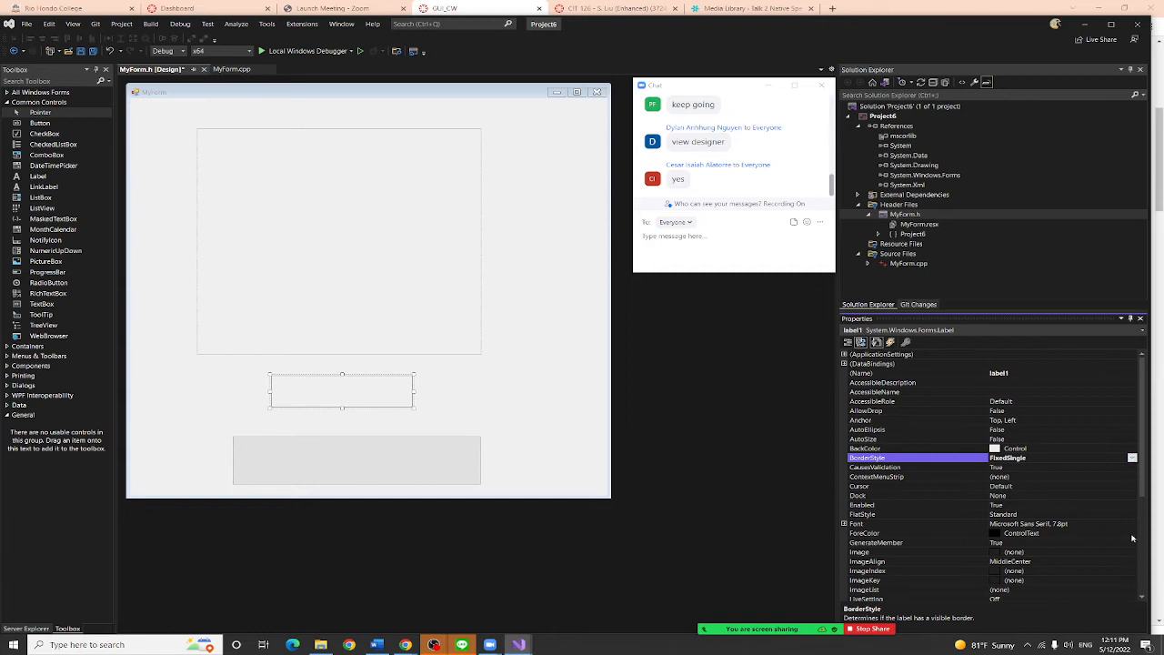
scroll(1136, 536, "down", 4)
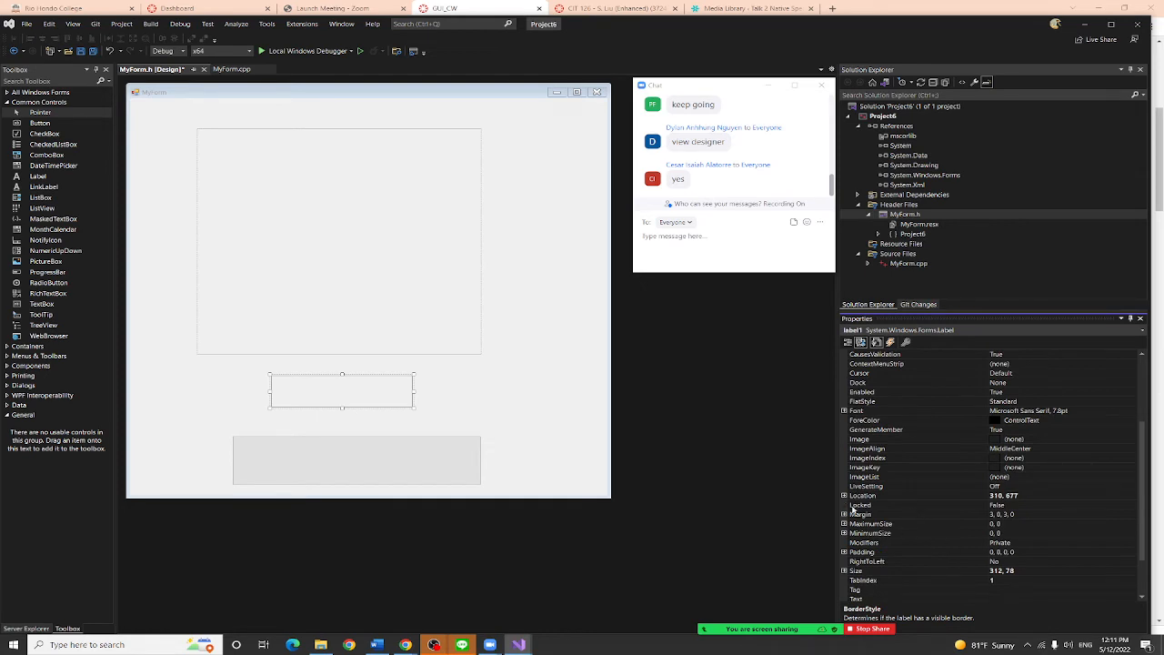
scroll(933, 557, "down", 3)
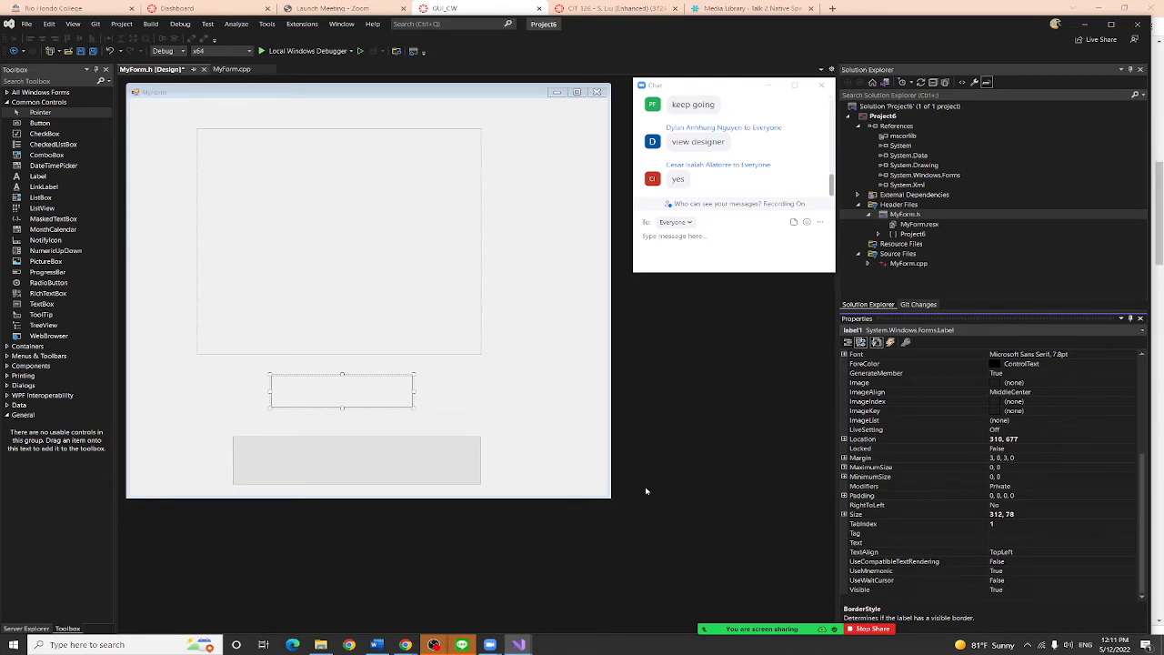
Set button1's Text to 'Show people', then bring Chrome to the front
left_click(388, 456)
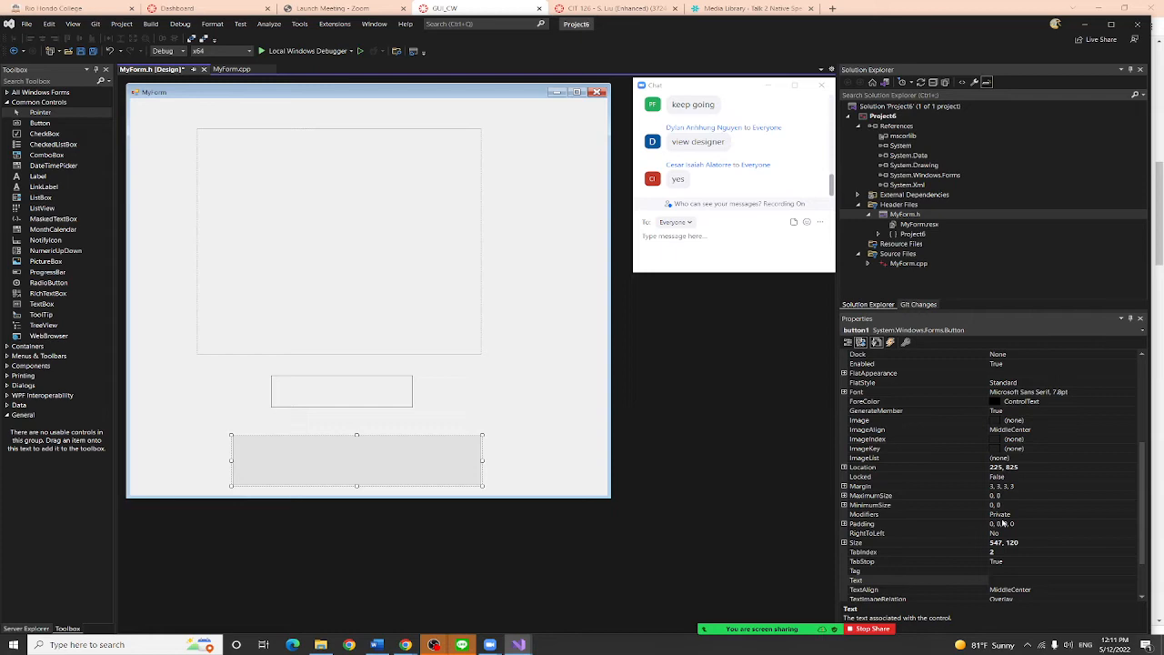
left_click(976, 580)
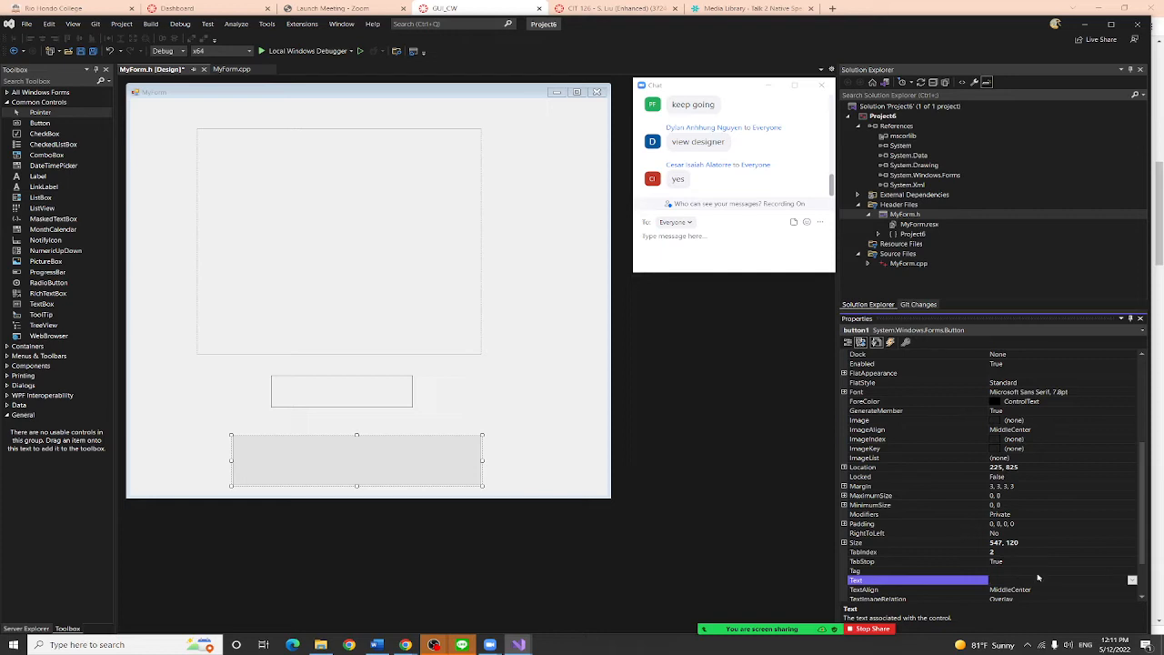
type("Show ")
type("people")
key("Return")
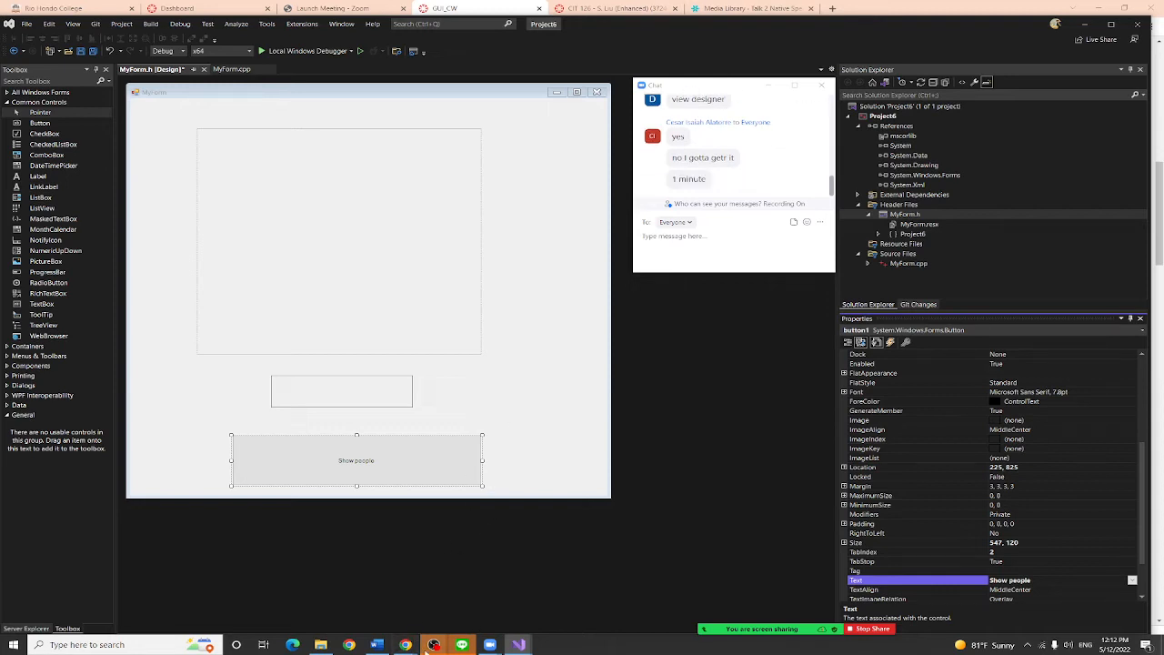
mouse_move(321, 645)
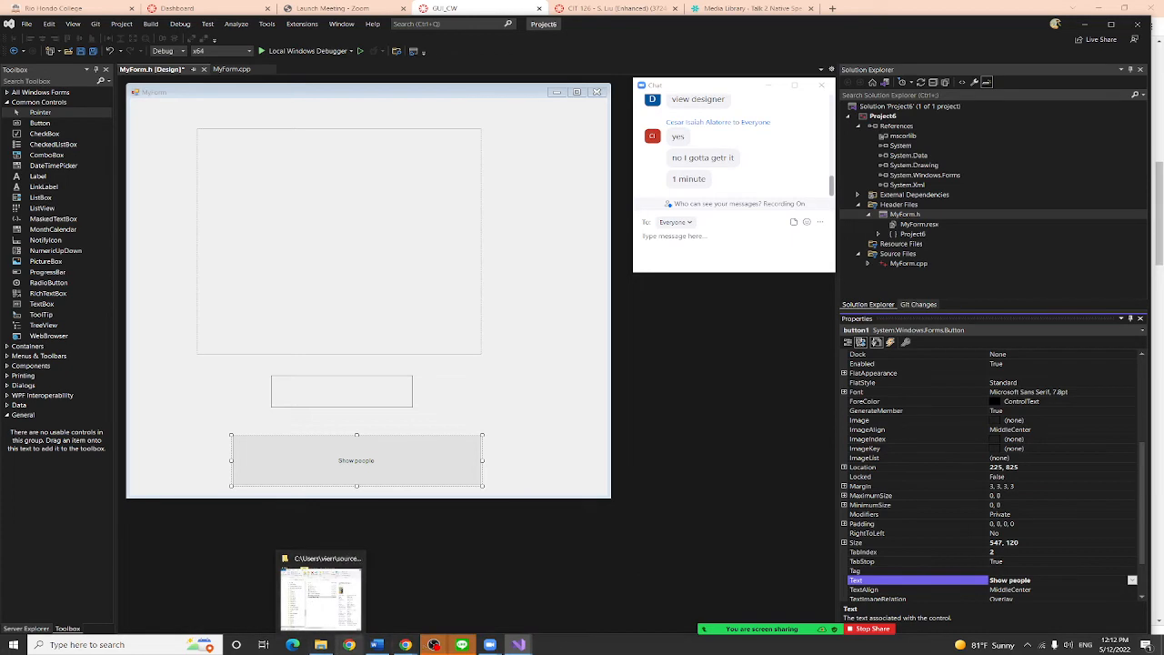
left_click(349, 645)
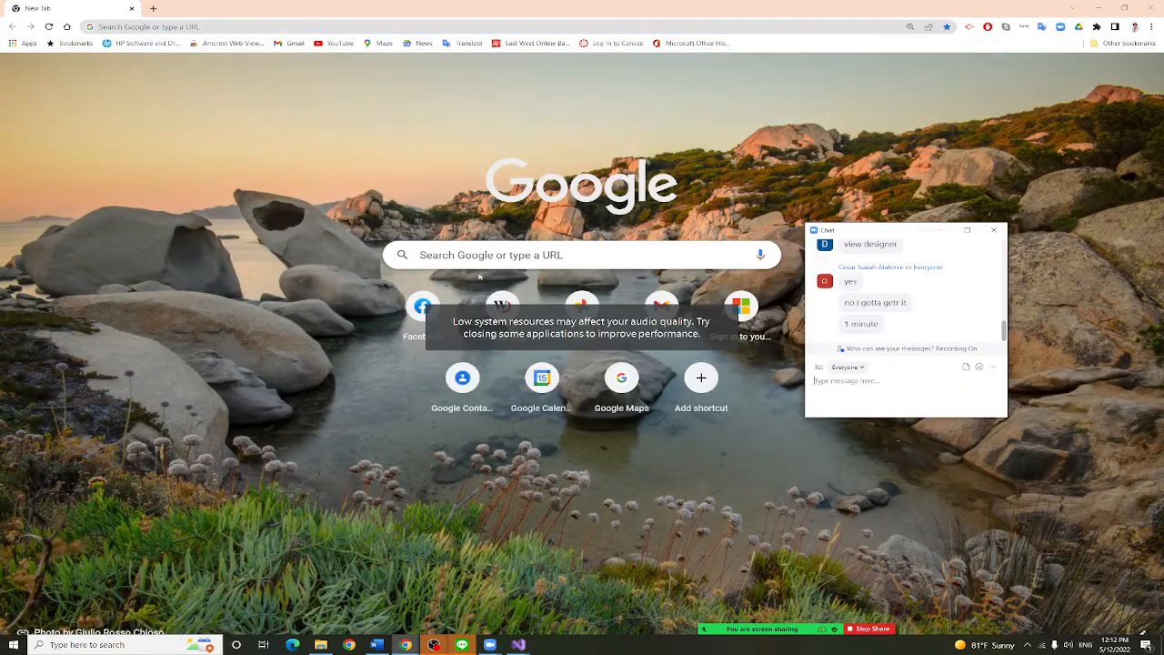
Go to Google Images and run an image search for taipei, correcting the first attempt
left_click(482, 258)
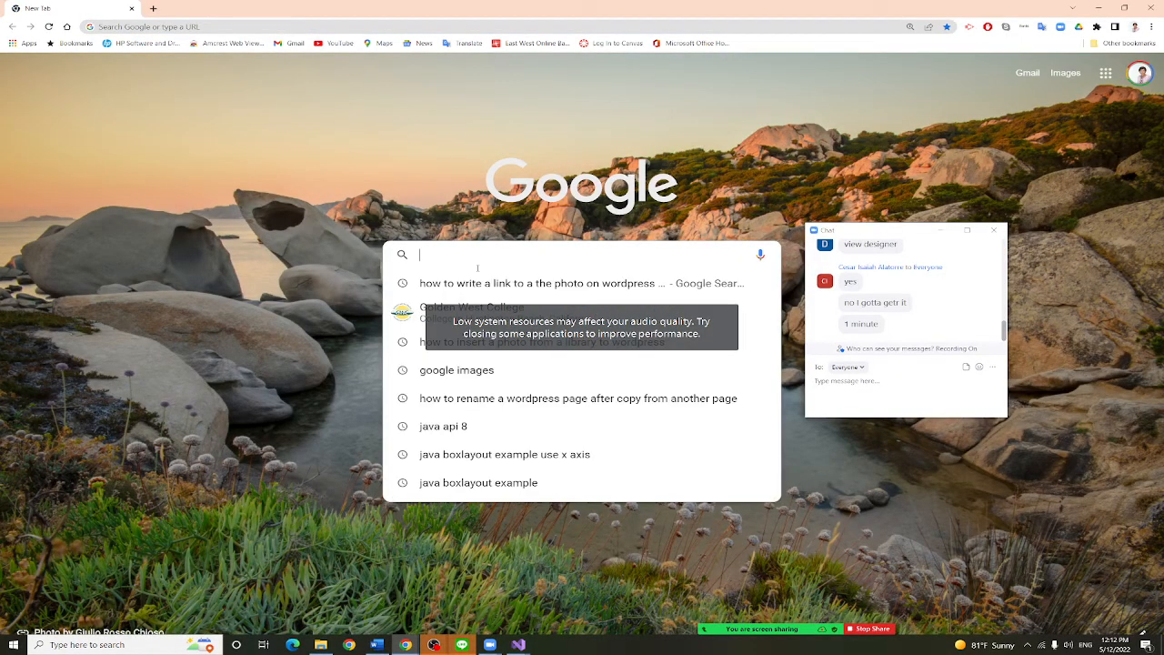
type("google images")
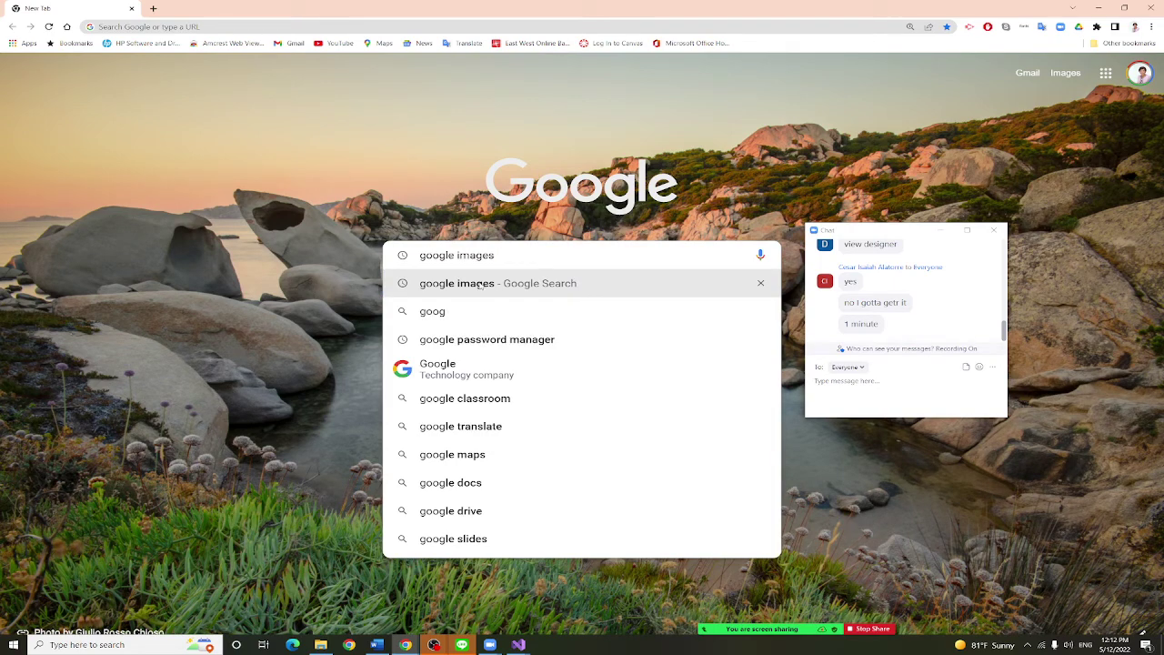
left_click(498, 283)
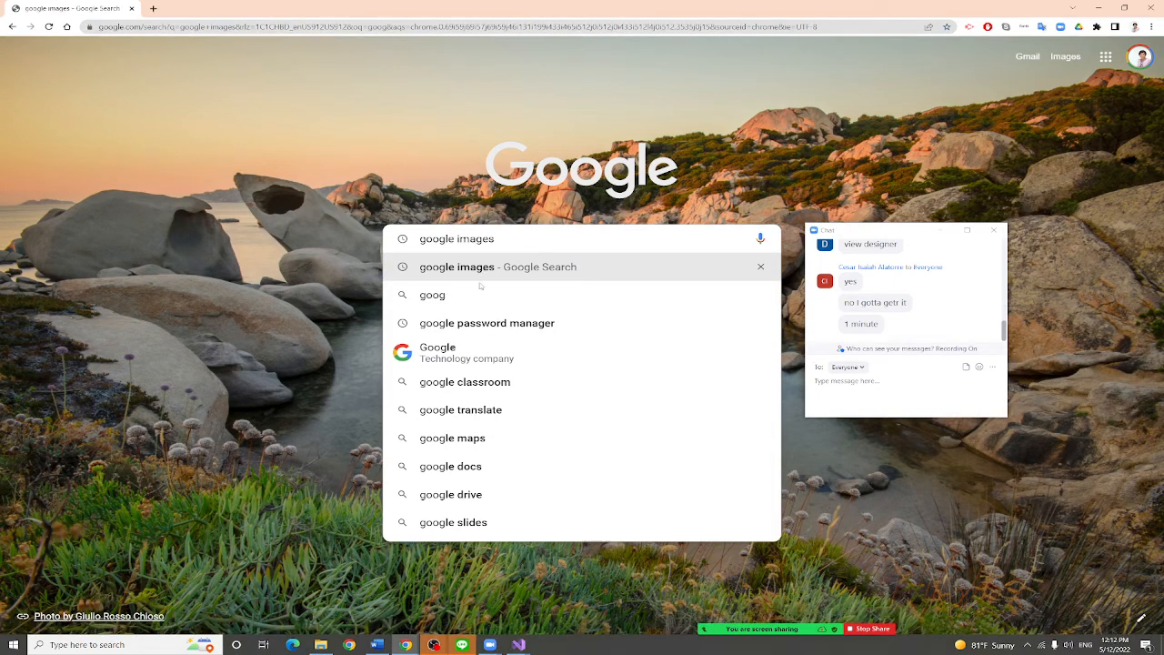
left_click(140, 148)
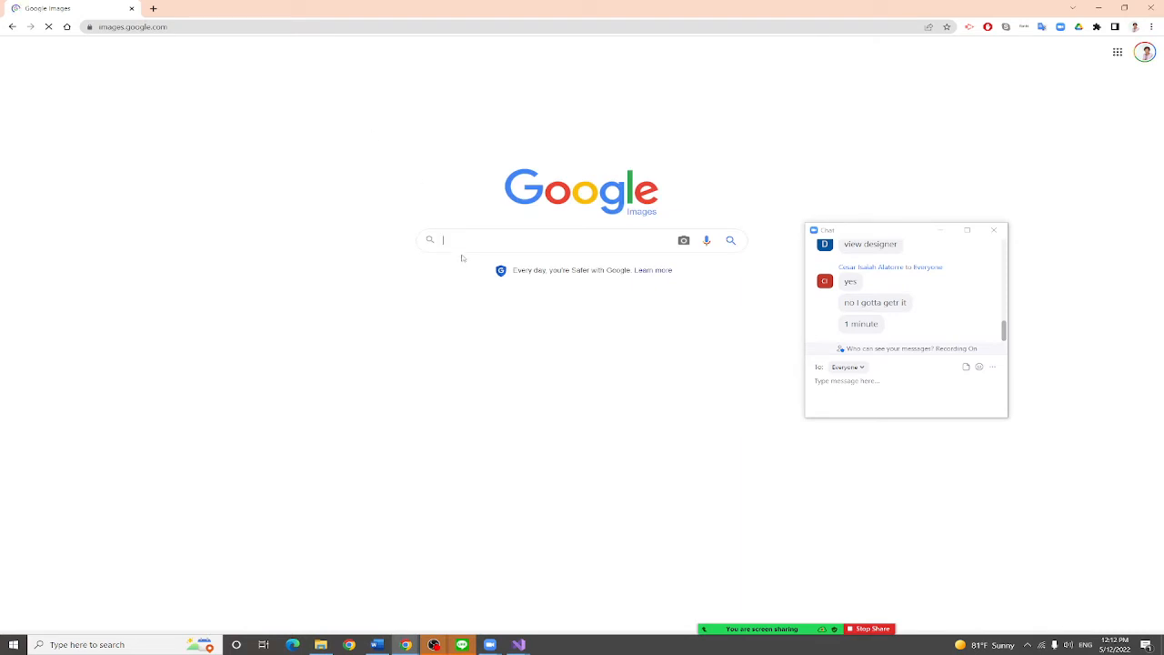
type("ci")
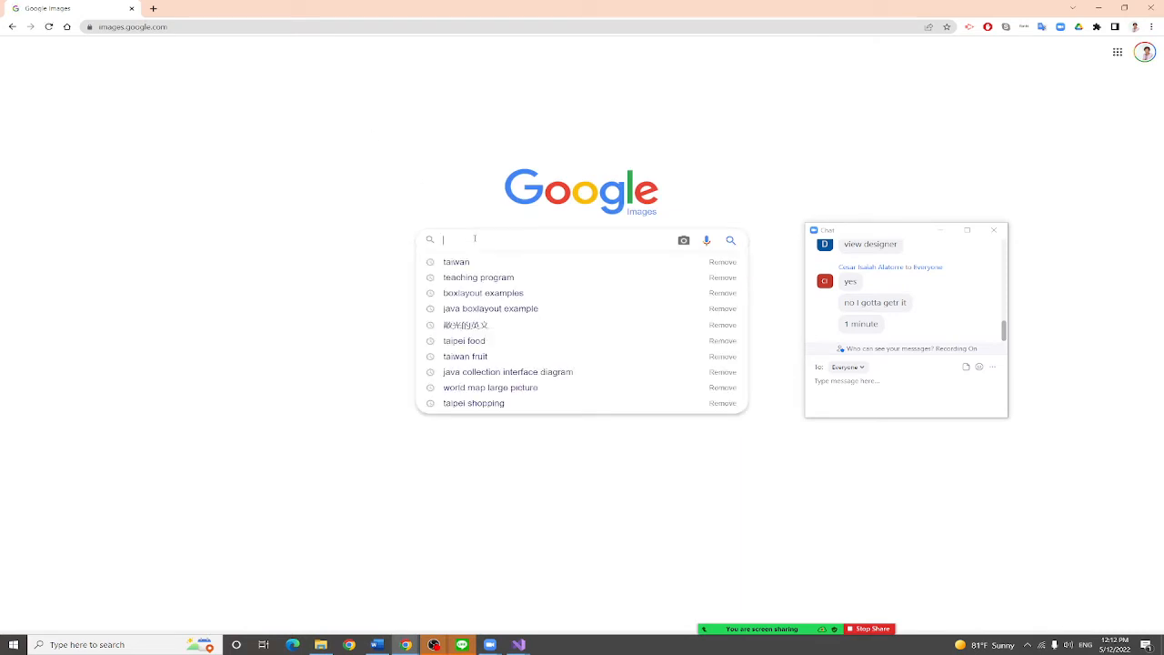
type("ty")
key("Return")
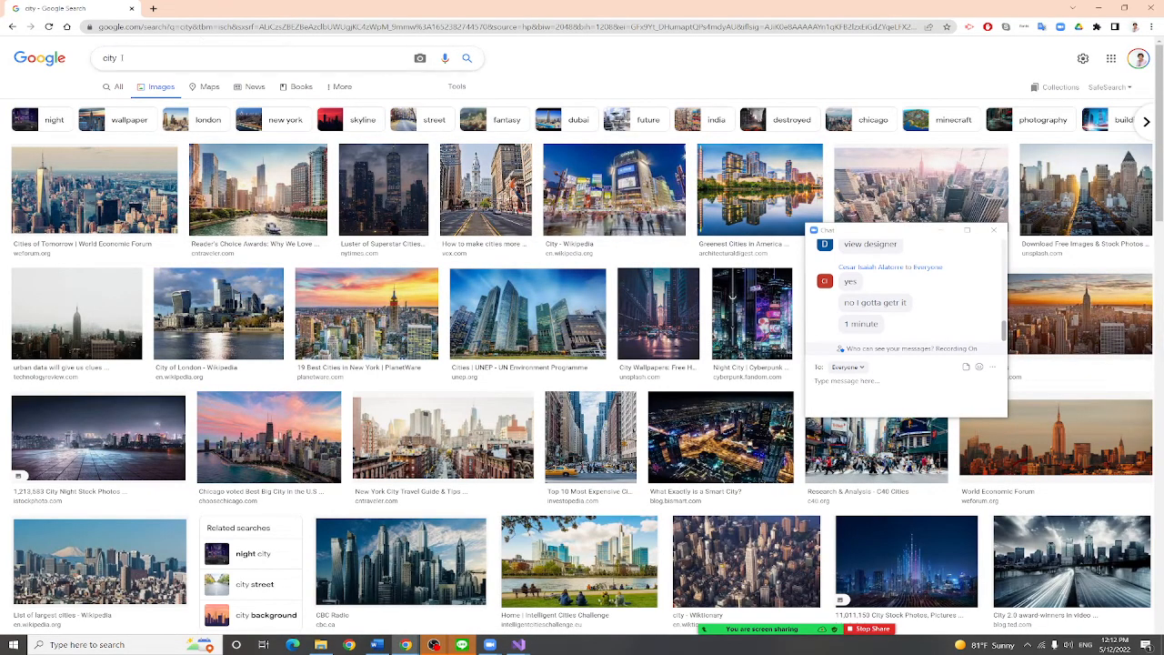
left_click(182, 57)
type("tiapei")
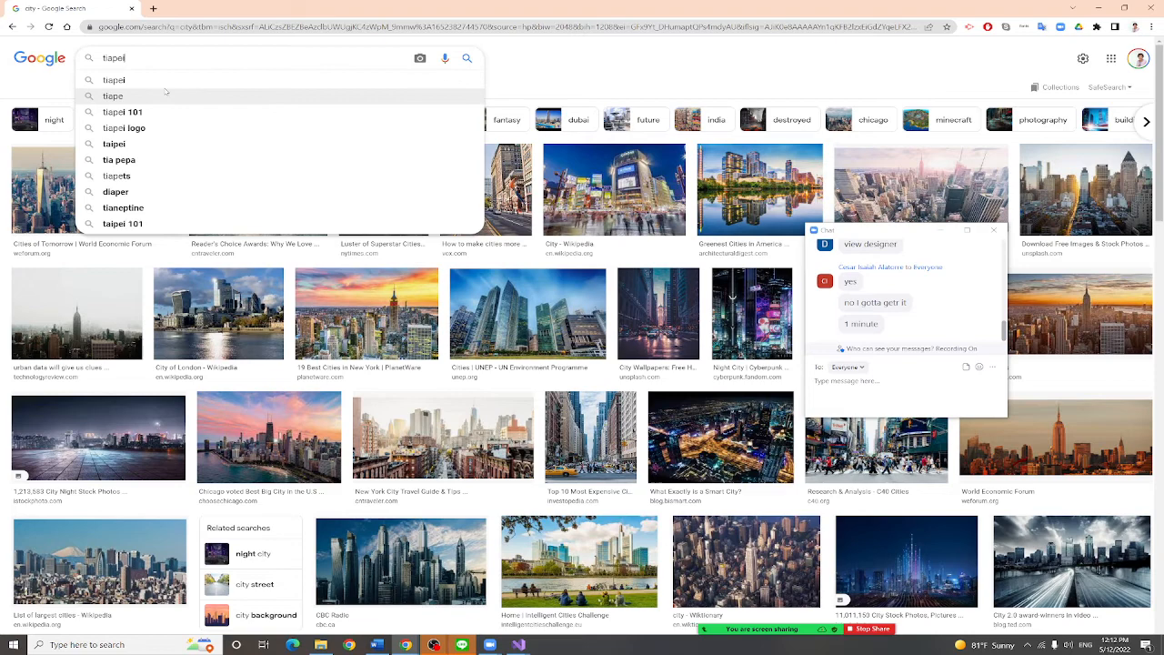
key("BackSpace")
key("BackSpace")
key("BackSpace")
type("ai")
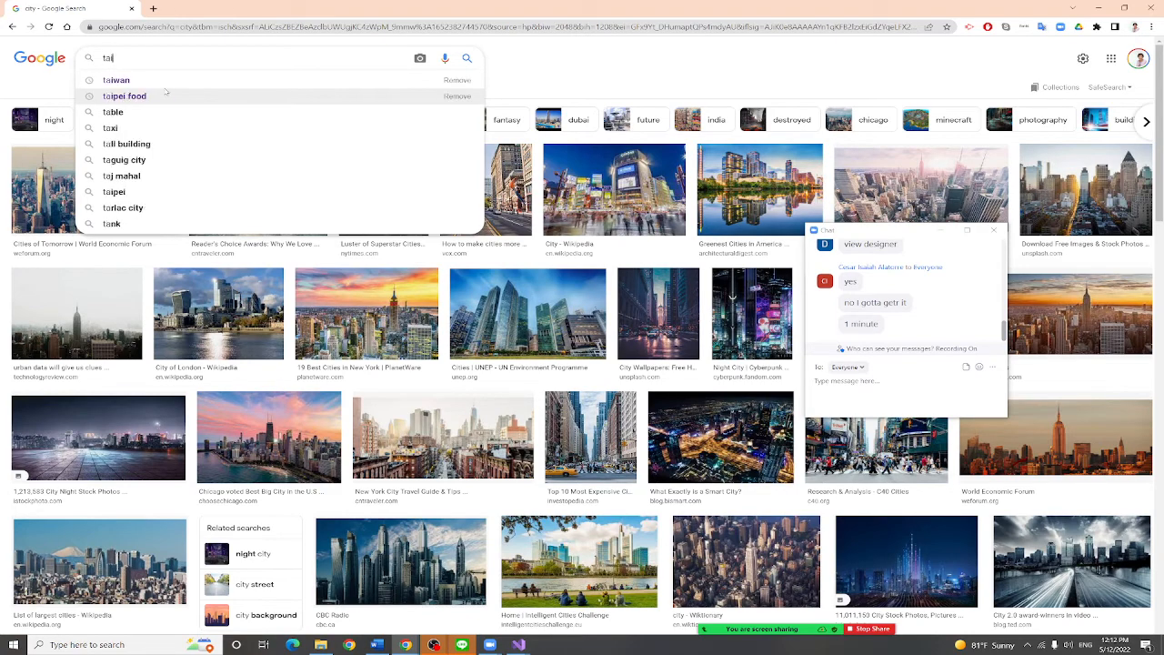
type("pei")
key("Return")
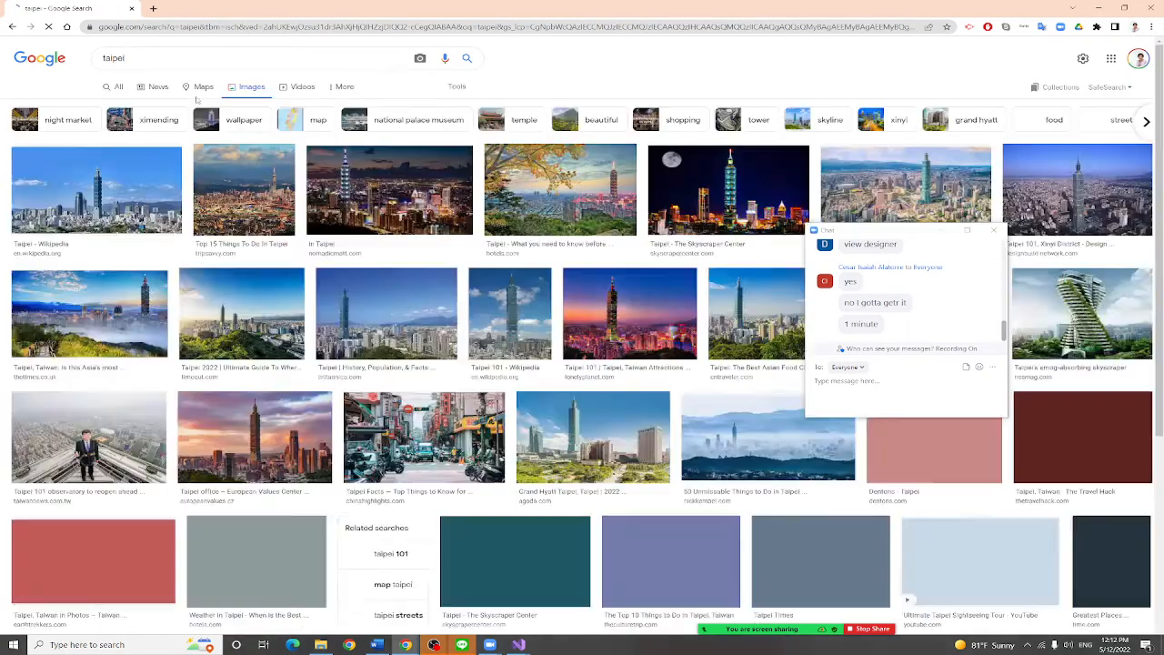
Save the first Taipei skyline photo to the Desktop under the name taipei
right_click(109, 199)
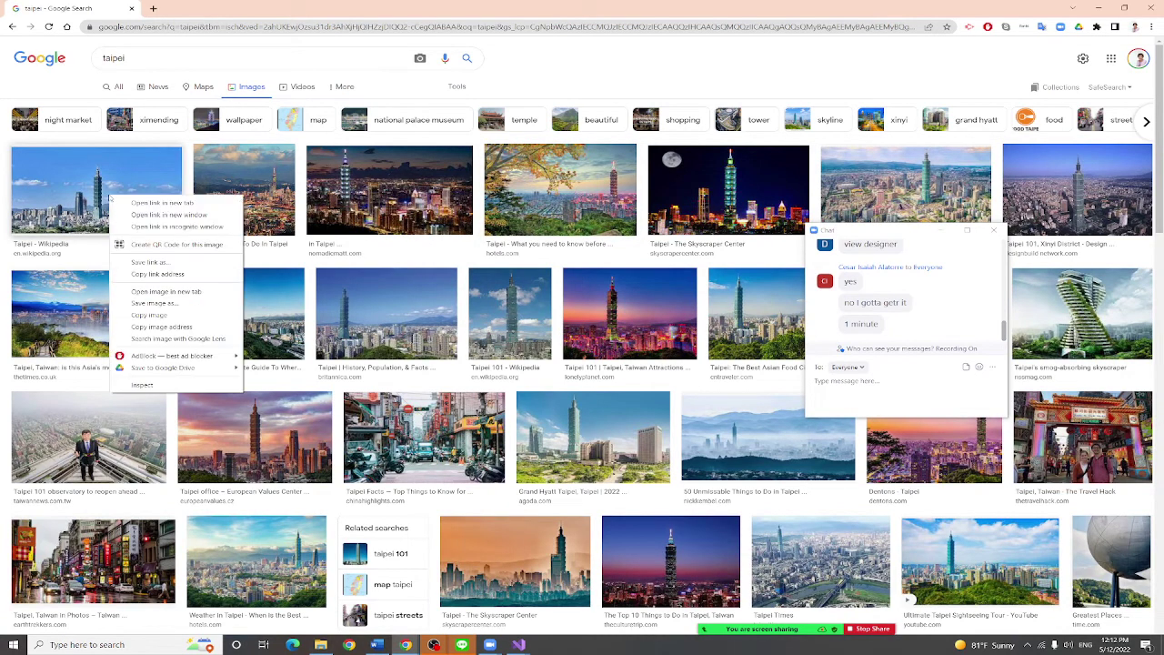
left_click(167, 304)
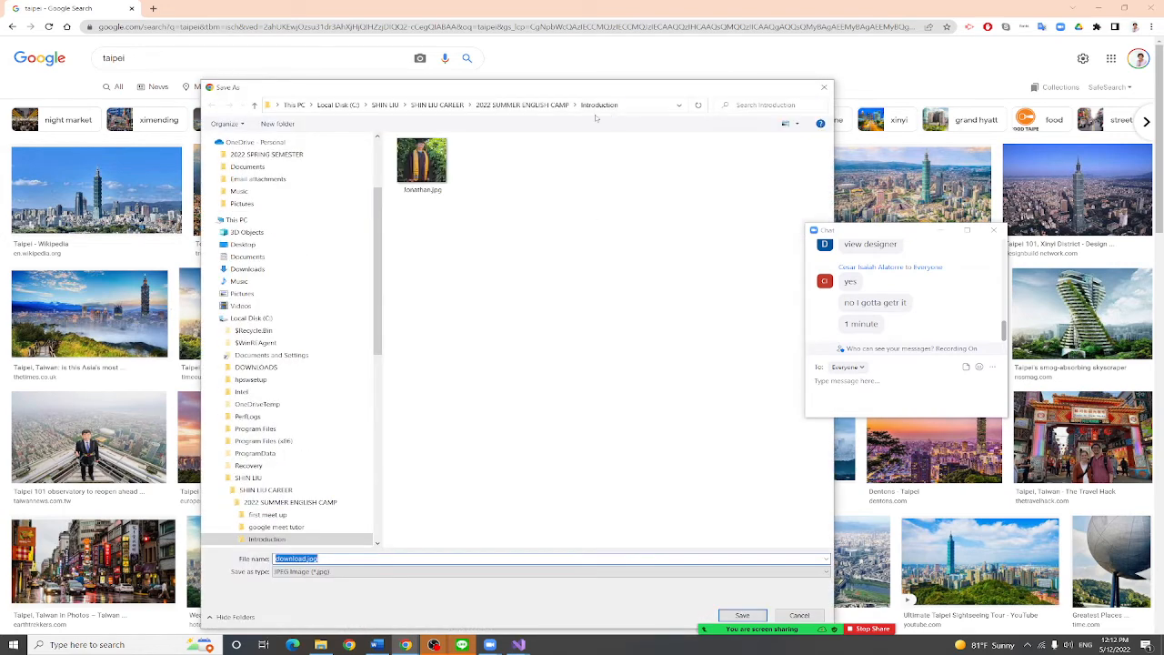
mouse_move(248, 257)
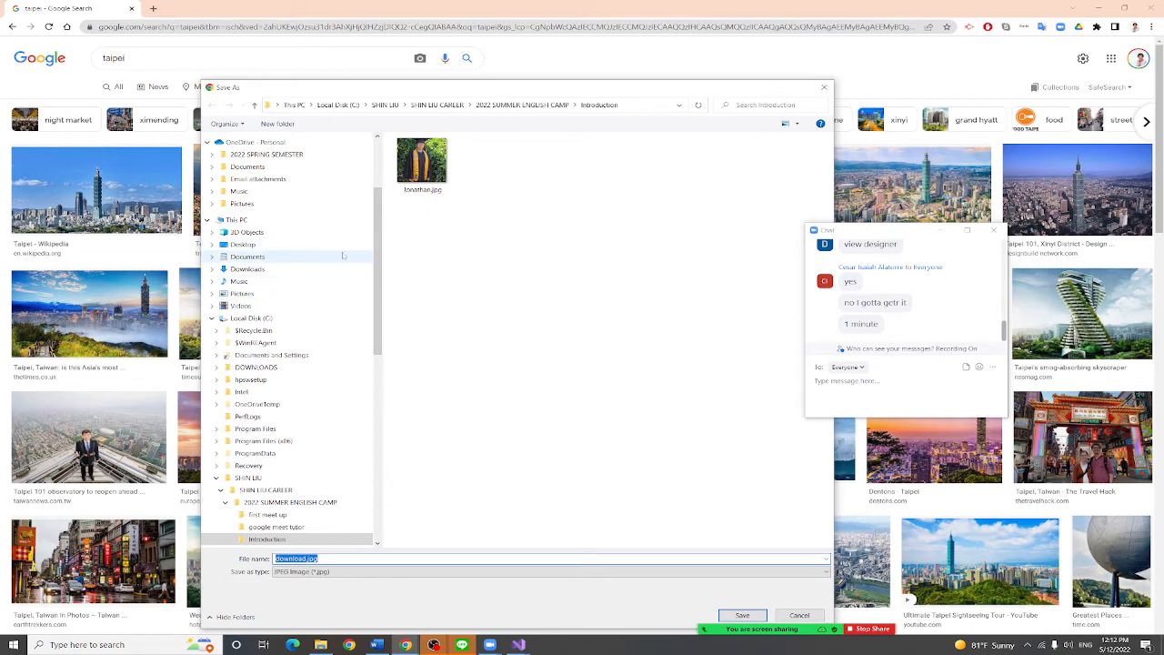
scroll(342, 256, "up", 5)
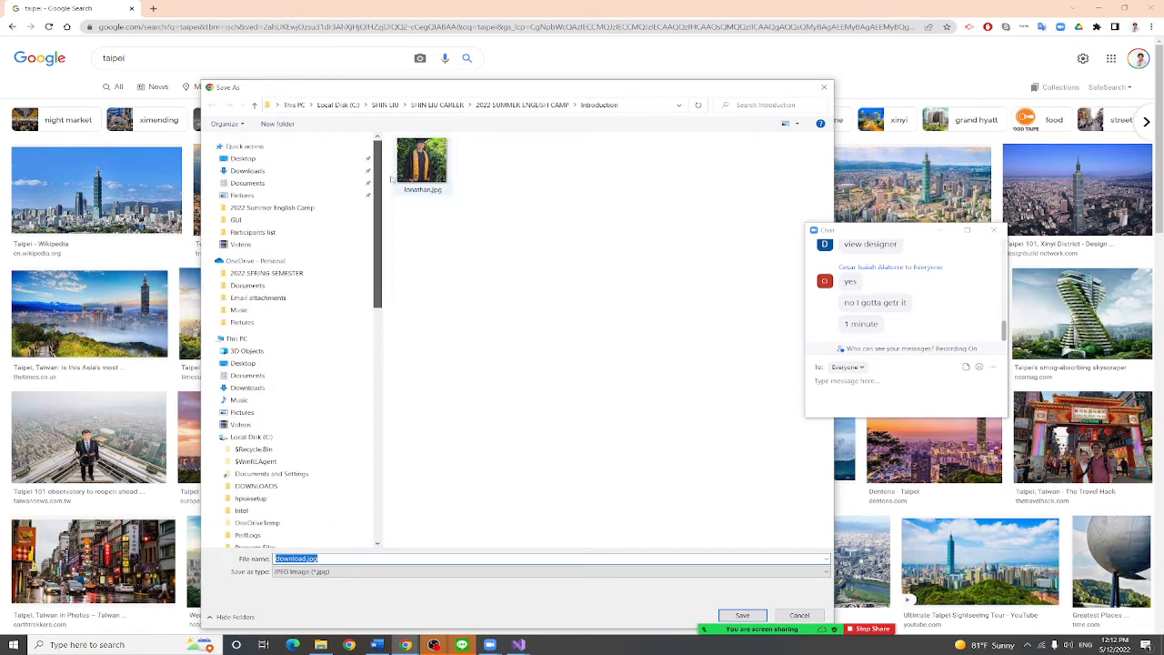
left_click(243, 157)
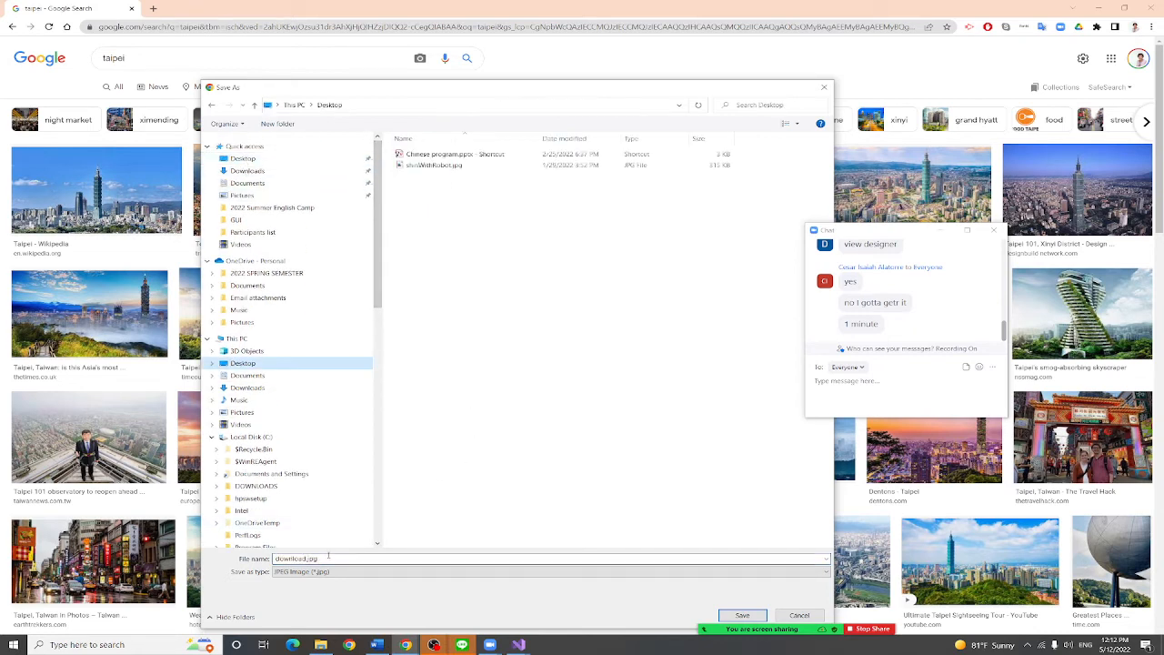
left_click(329, 558)
type("taipei")
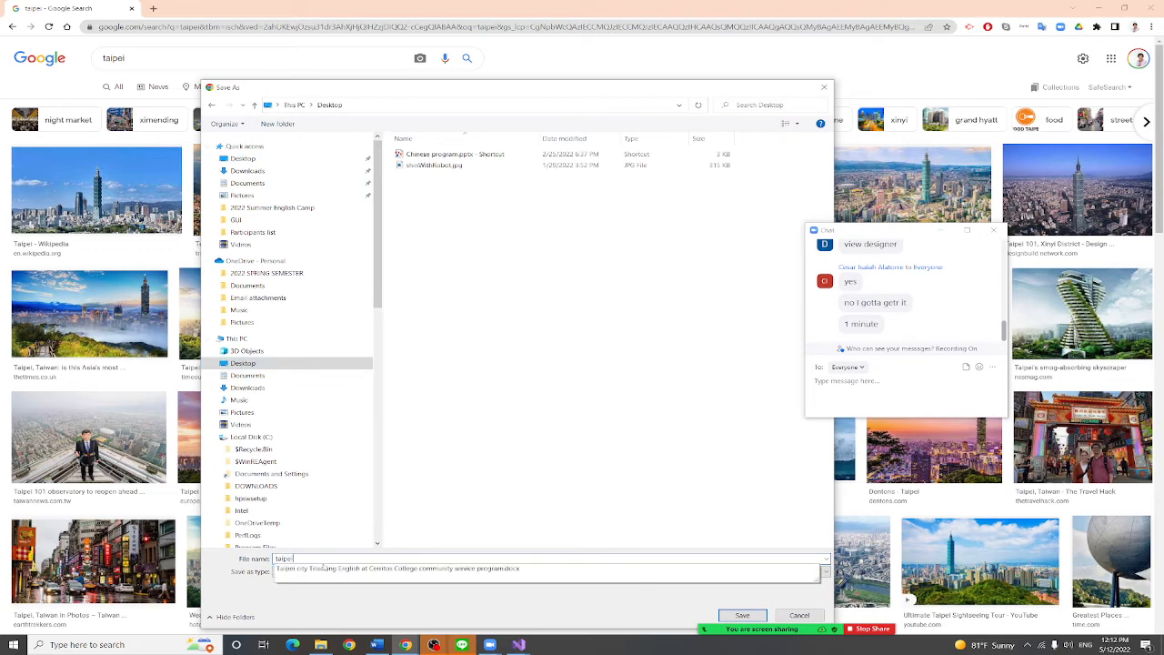
key("Return")
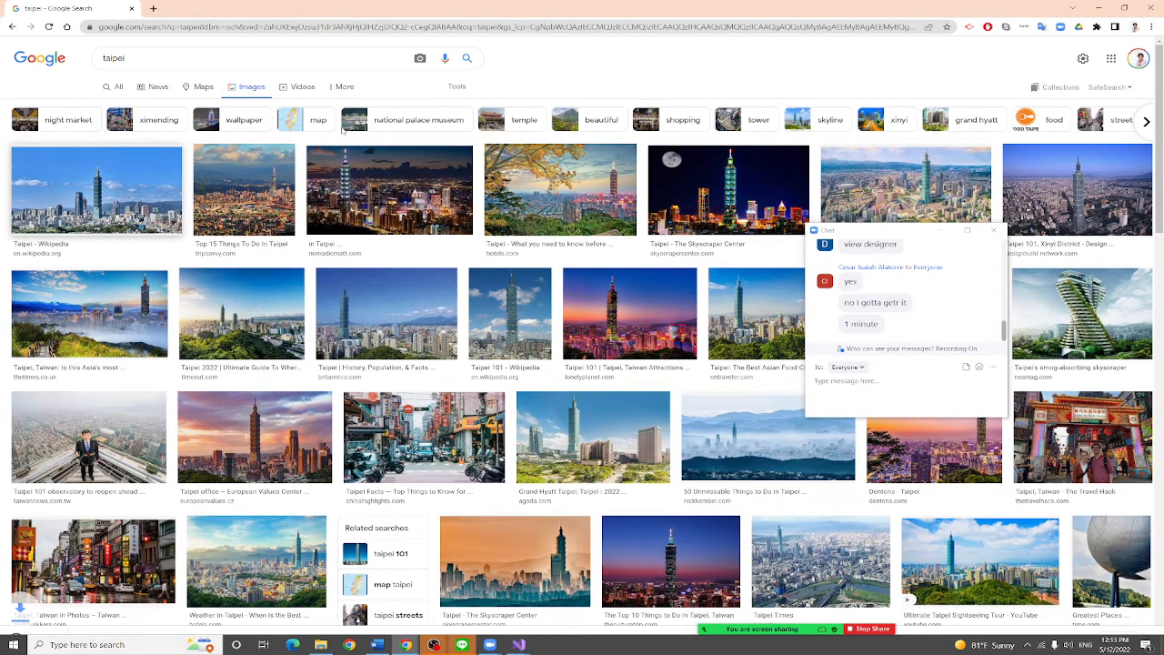
Search images for los angeles and save the Hollywood sign photo to the Desktop as la
left_click(255, 57)
key("ctrl+a")
type("los an")
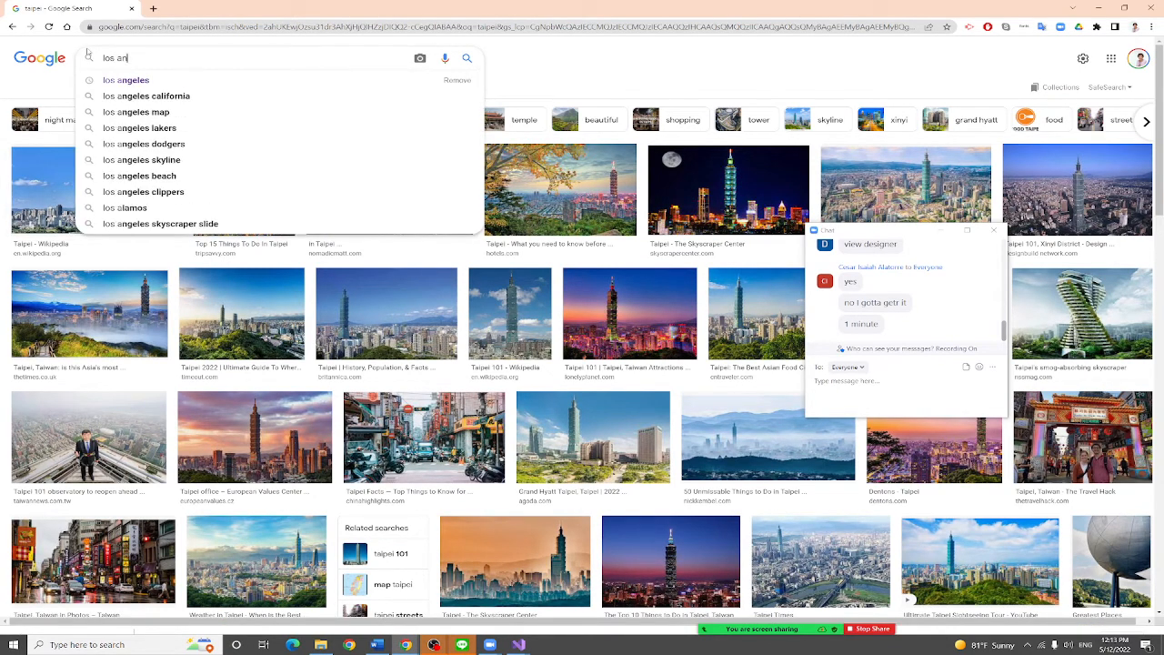
type("gel")
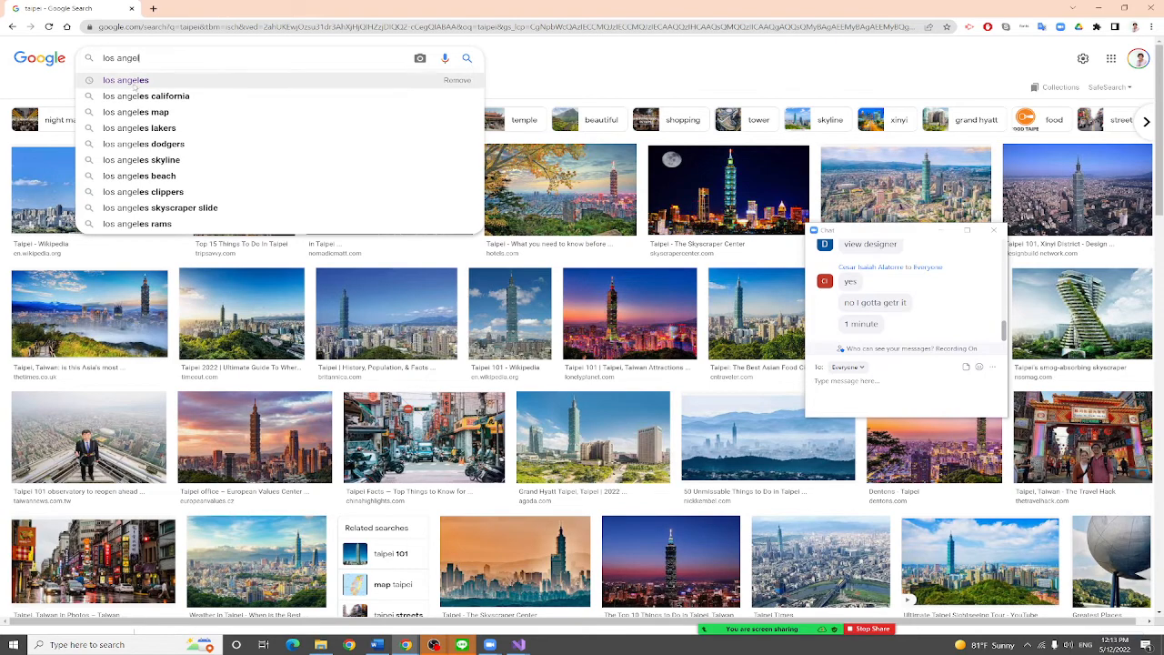
left_click(126, 80)
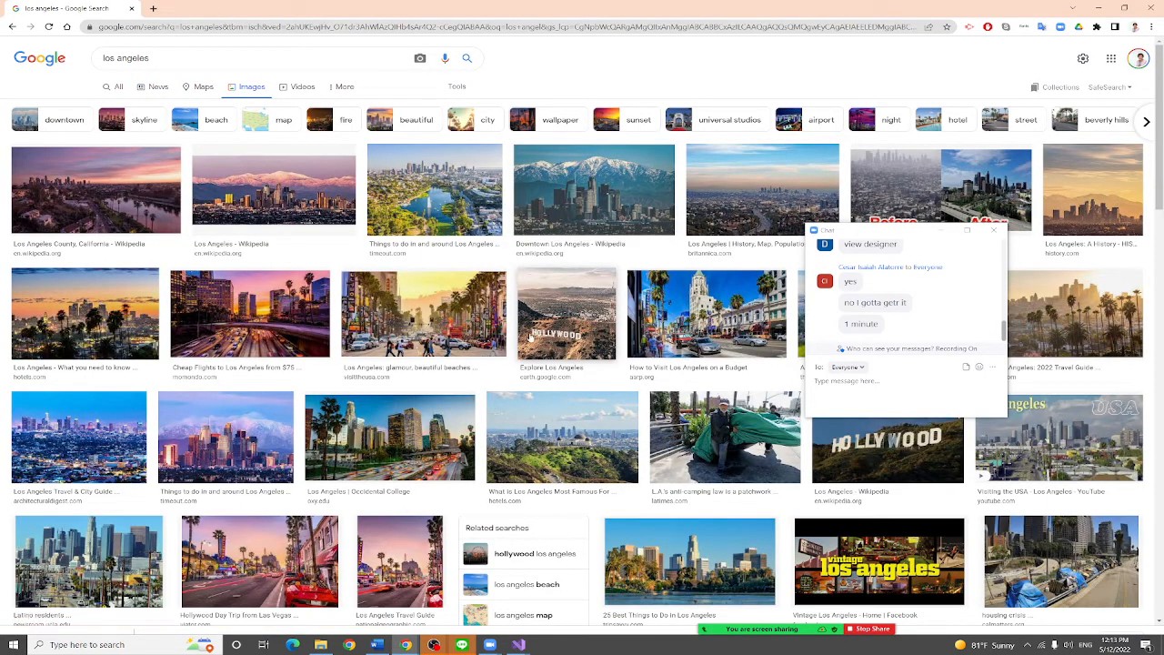
right_click(566, 323)
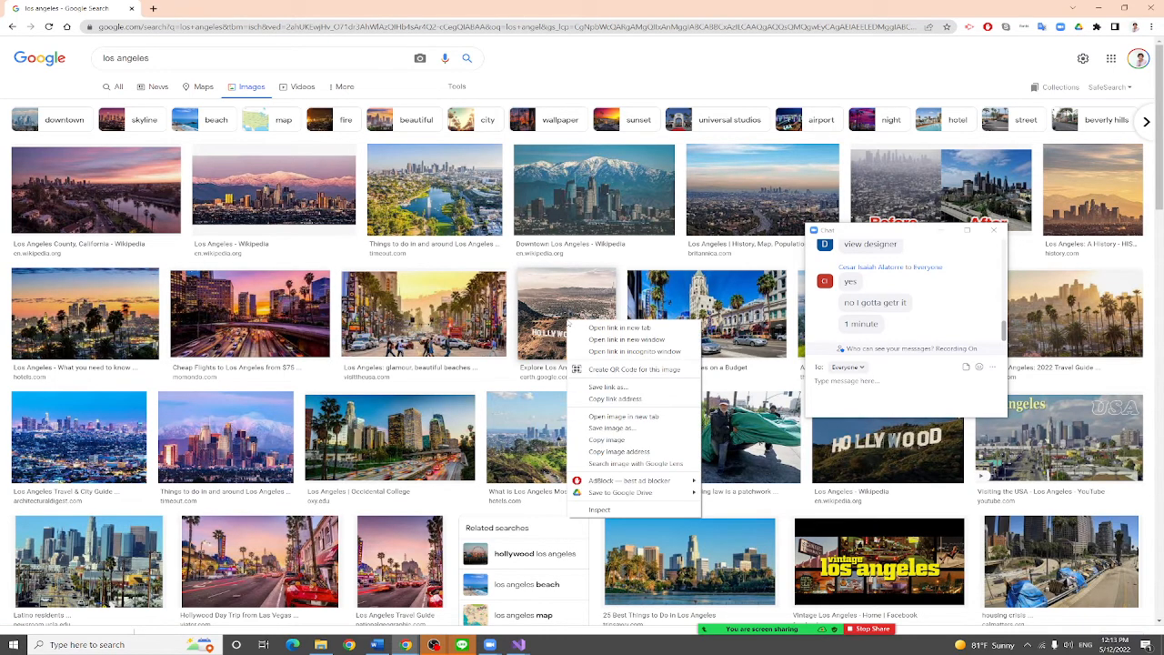
left_click(608, 439)
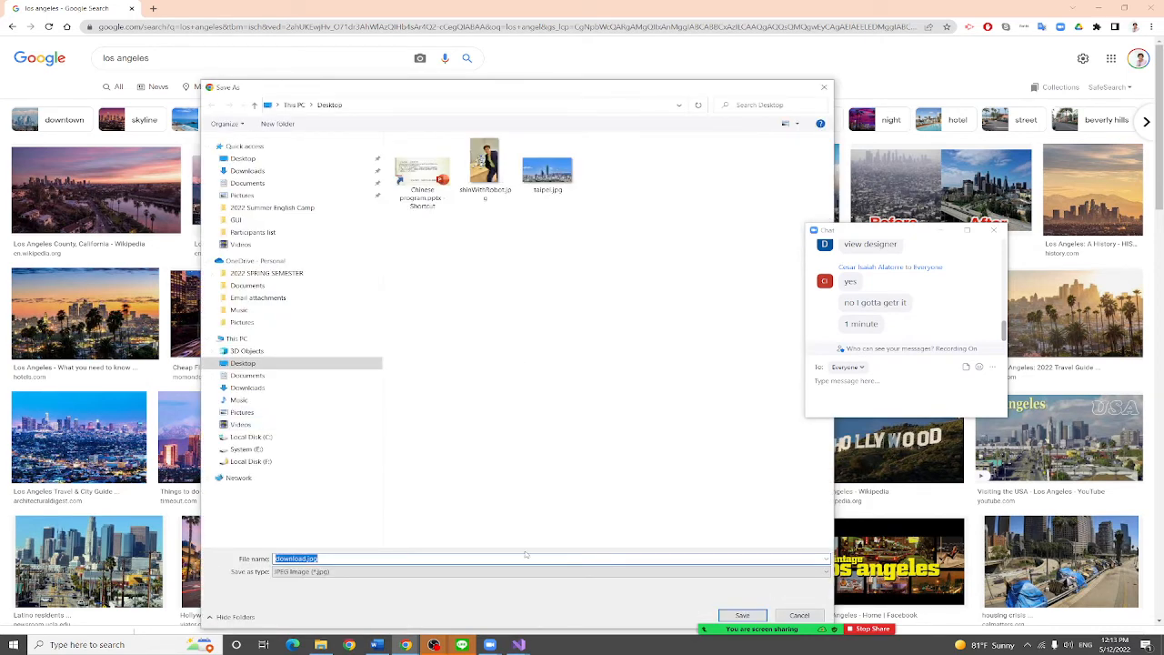
type("lo")
left_click(742, 616)
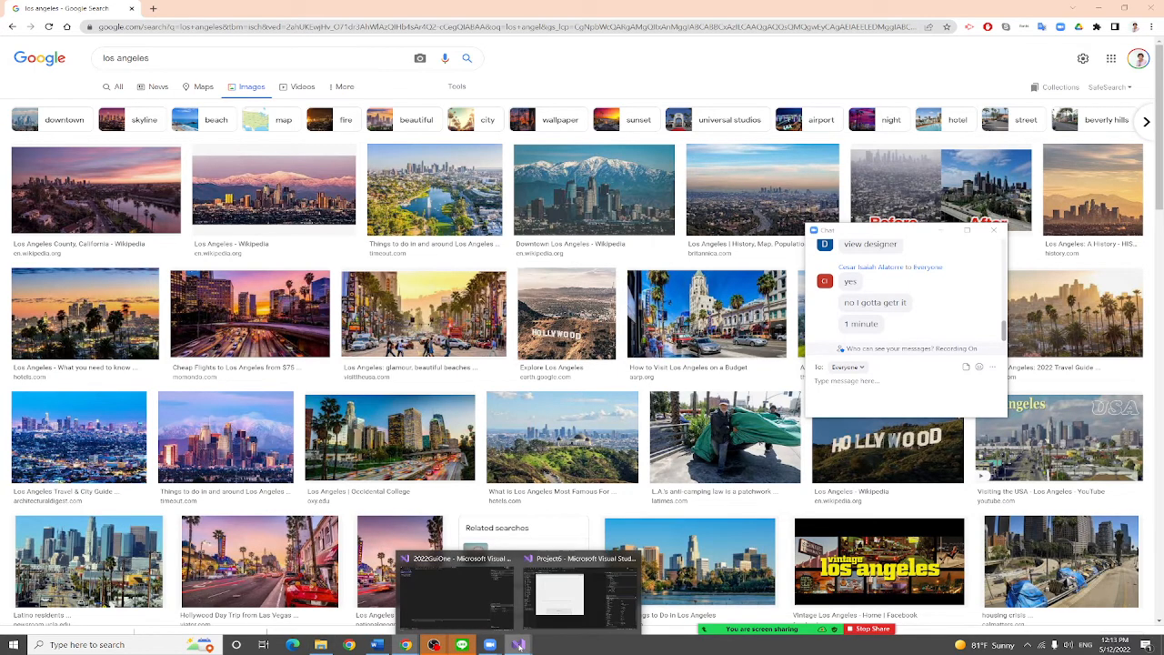
mouse_move(519, 645)
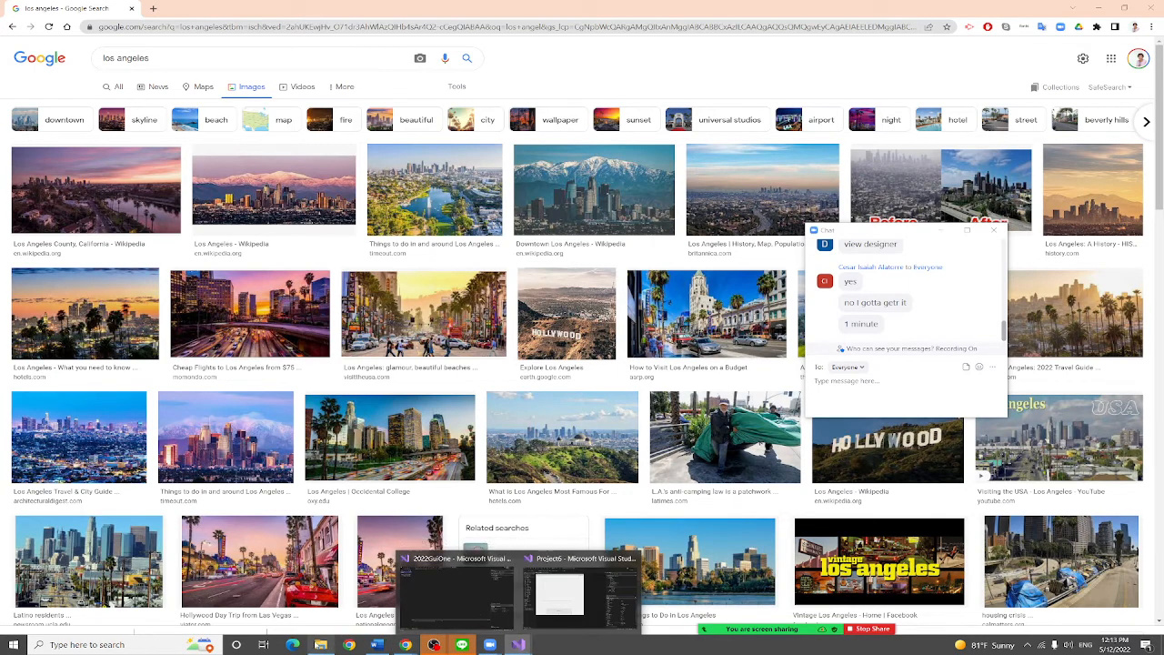
Navigate from Project5 up to CIT 126 and into Project6's inner folder with MyForm.cpp, then minimise Explorer
left_click(320, 645)
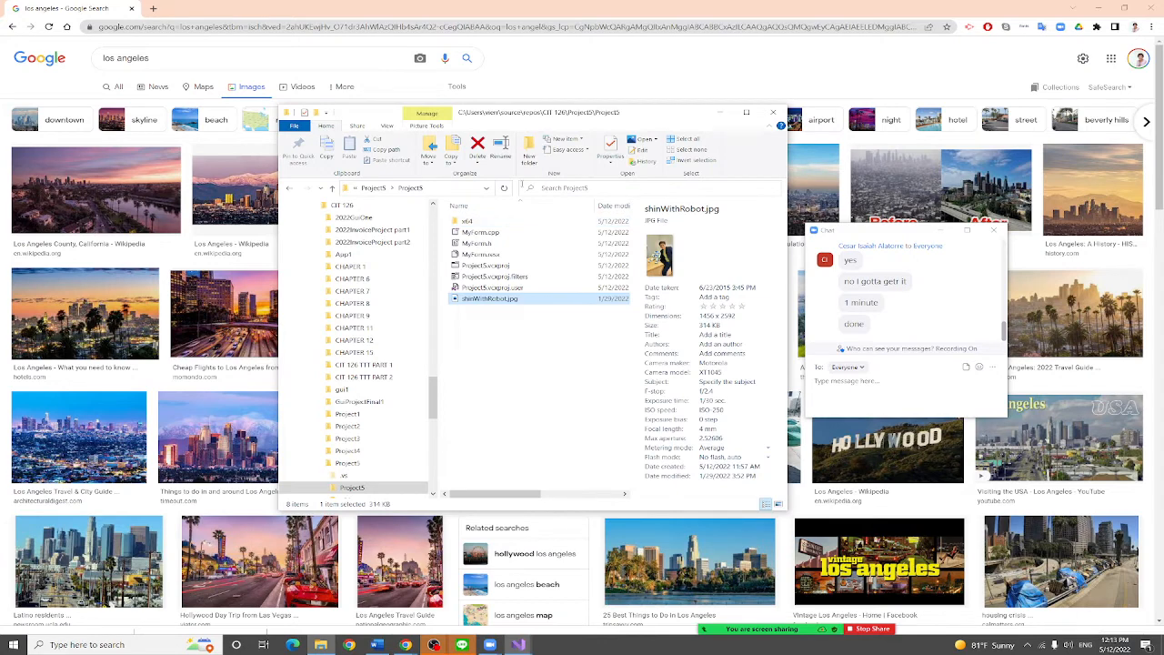
left_click(376, 188)
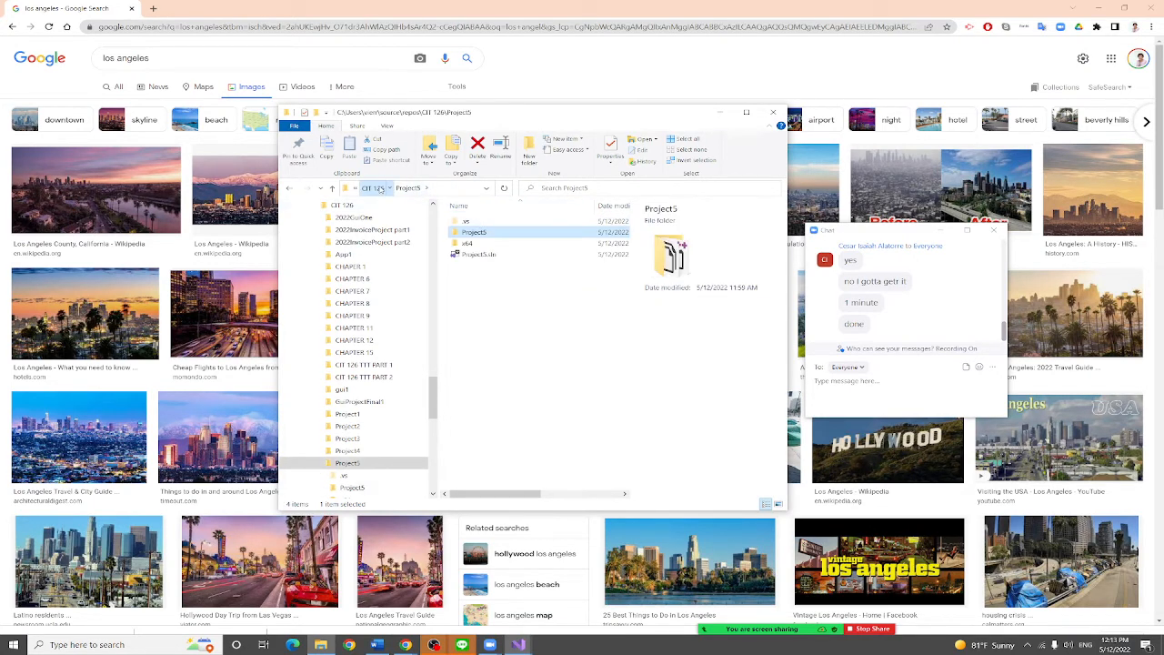
left_click(375, 187)
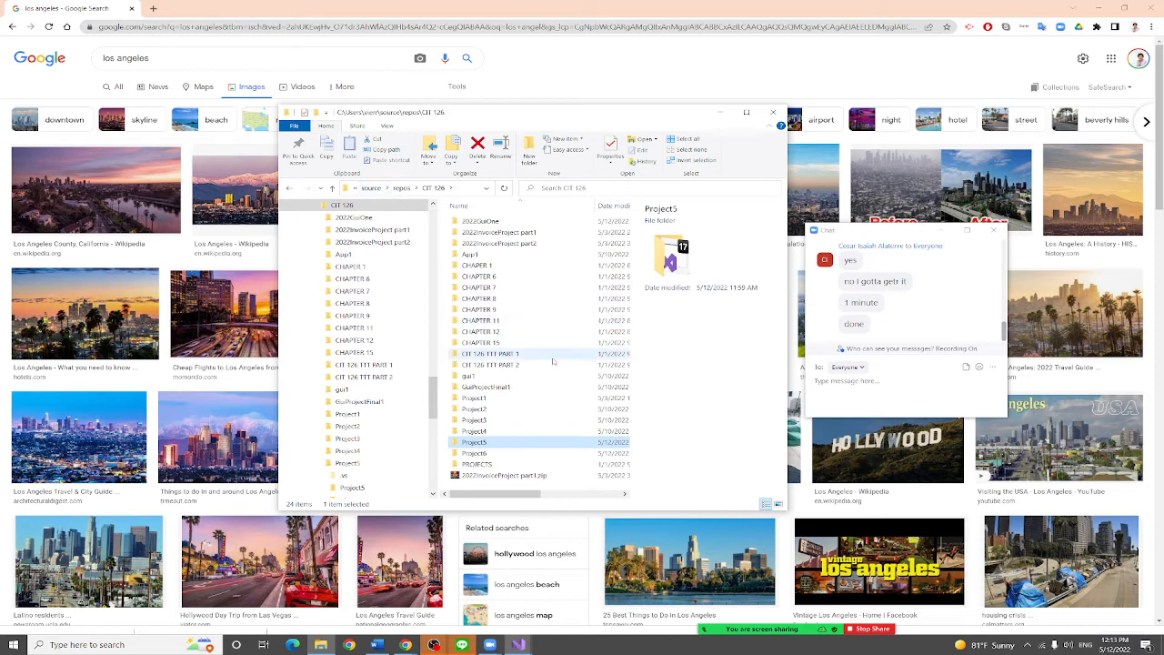
double_click(477, 464)
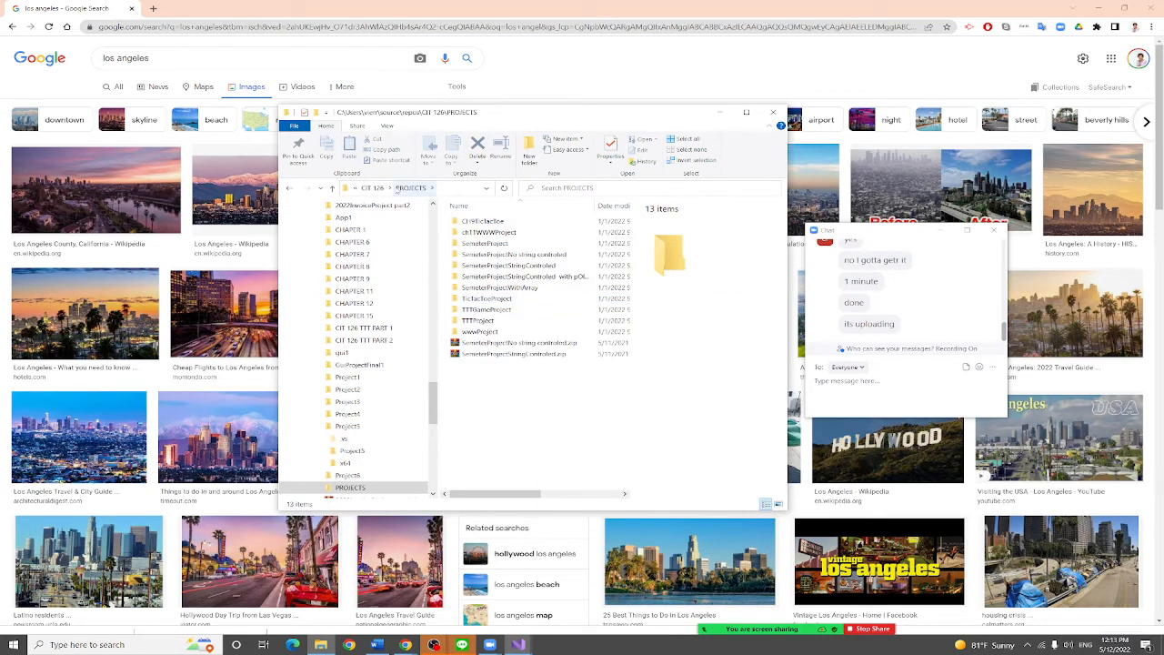
left_click(373, 188)
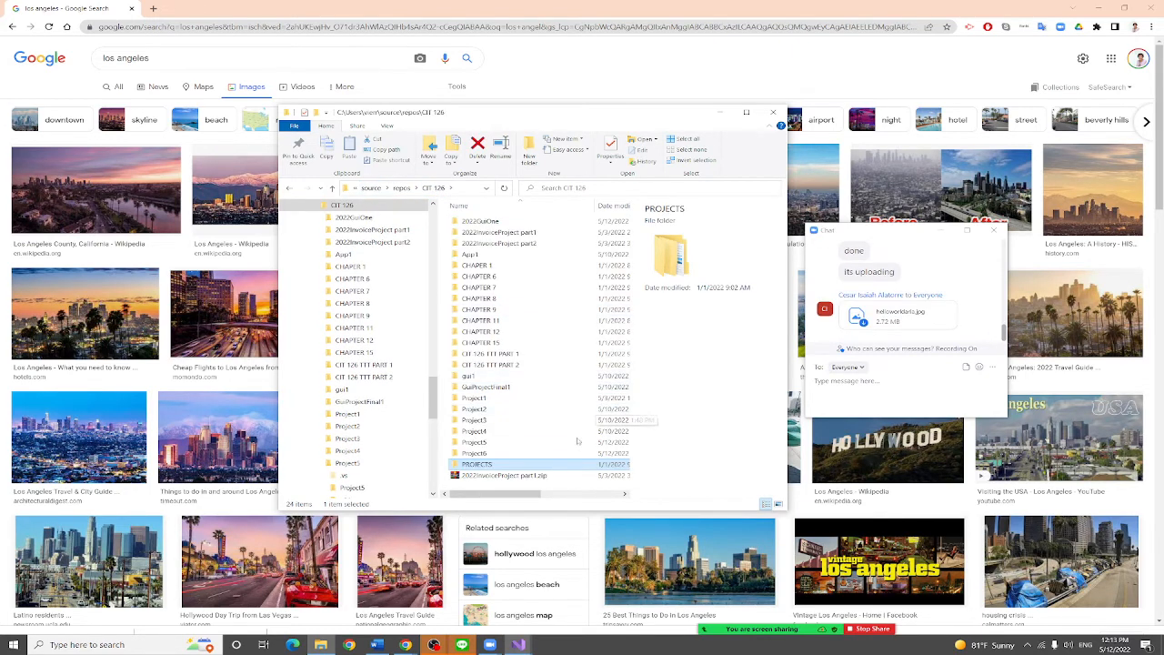
left_click(473, 464)
double_click(475, 453)
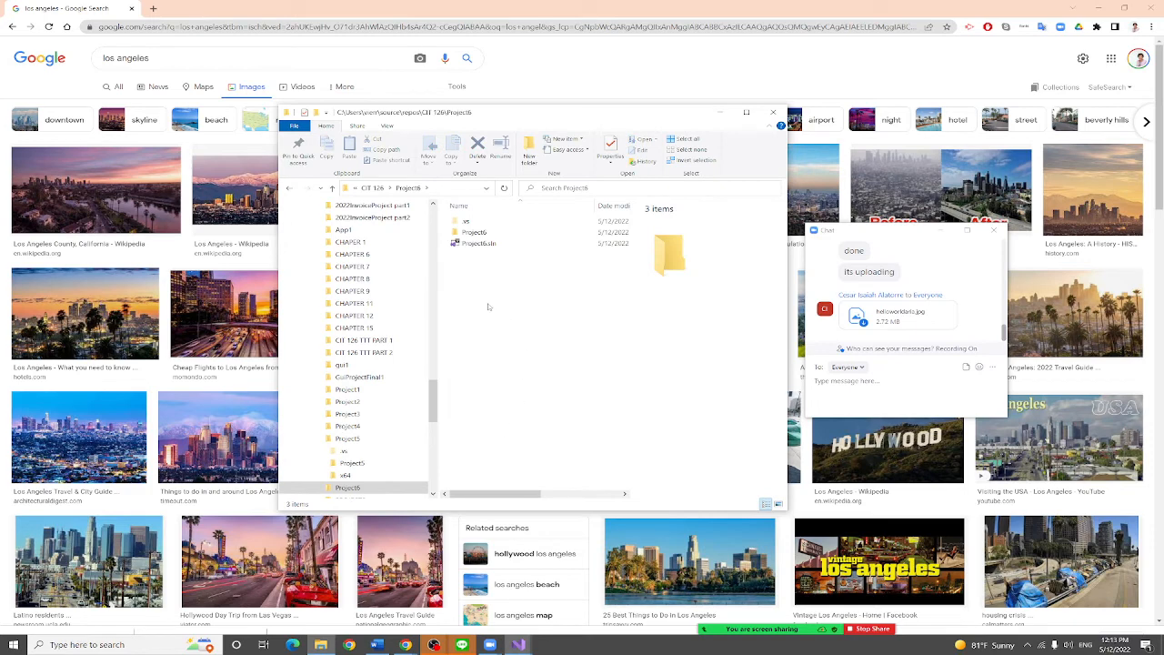
double_click(475, 232)
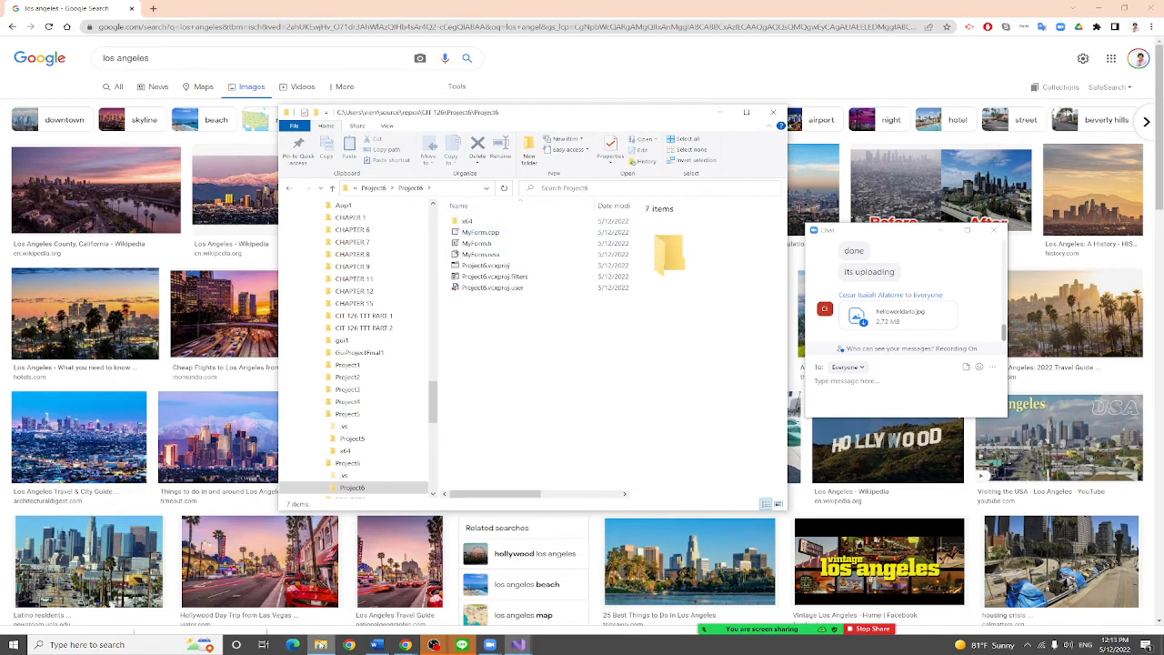
left_click(320, 645)
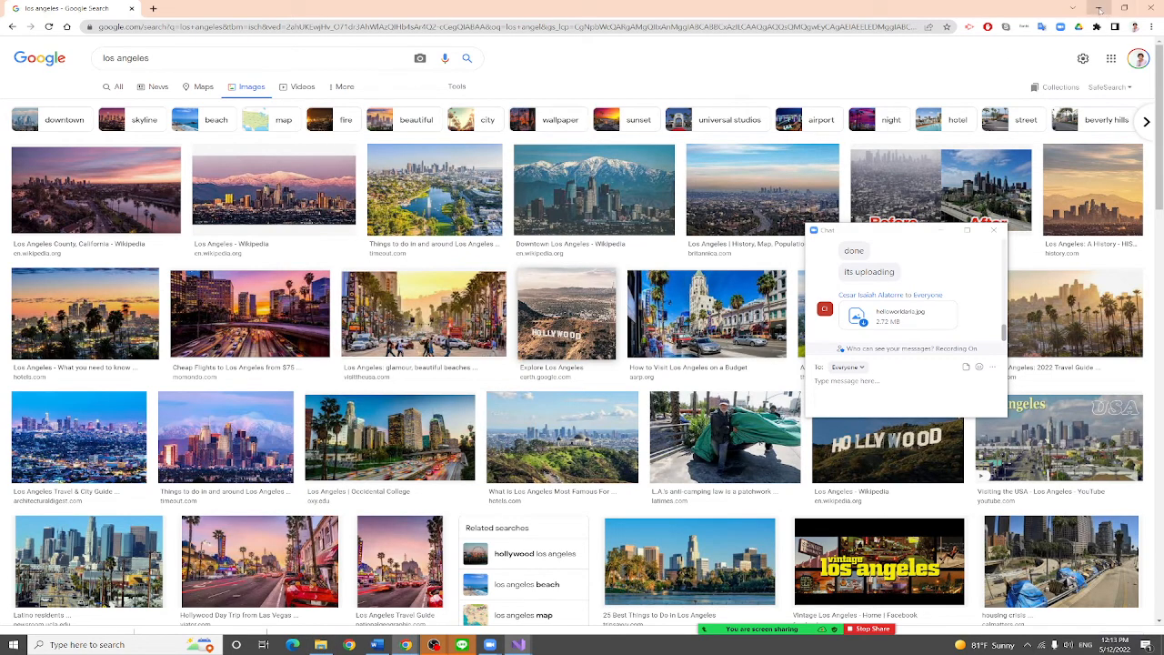
Minimise Chrome and Visual Studio to reveal the Desktop with the saved taipei and la images
key("ctrl+t")
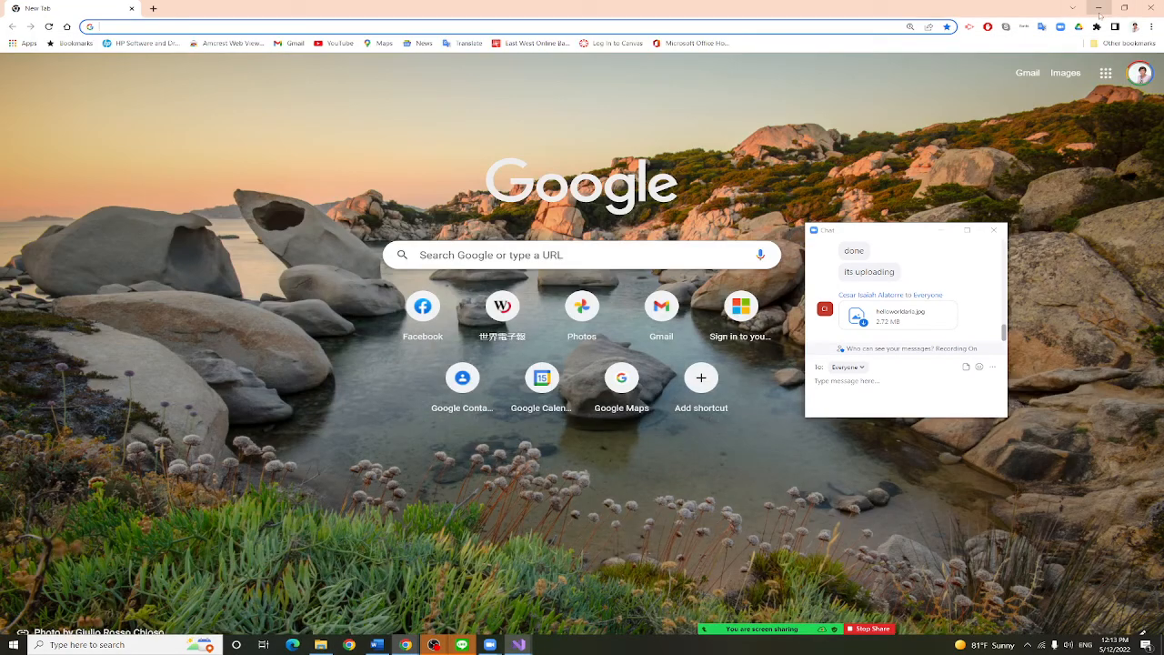
left_click(1102, 8)
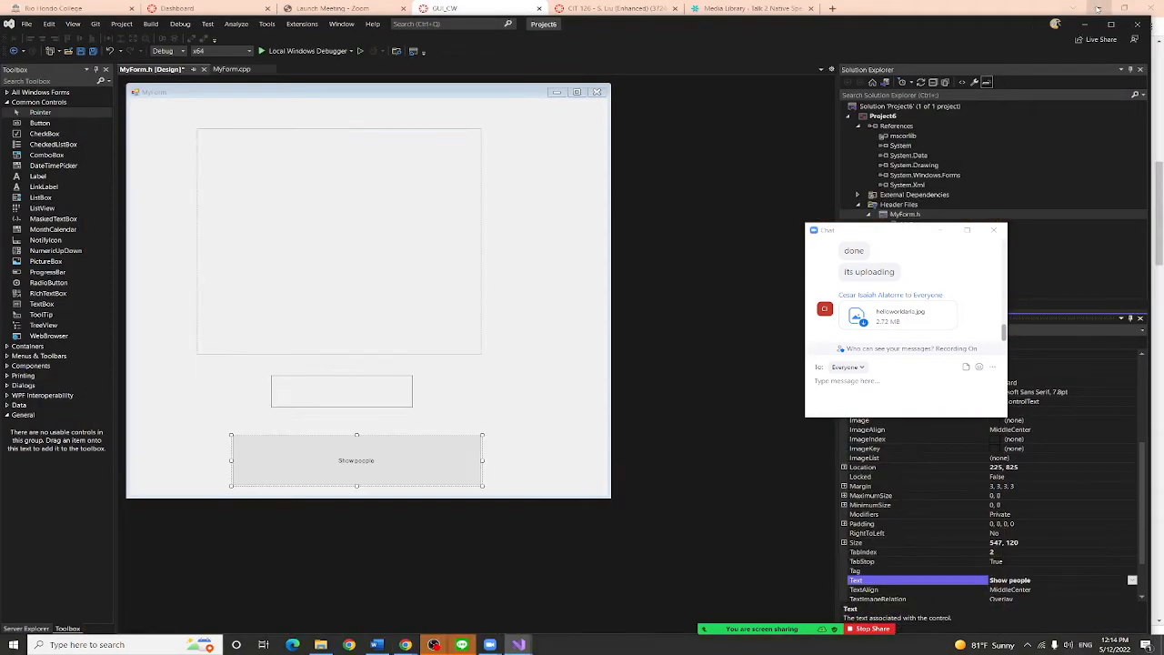
left_click(406, 645)
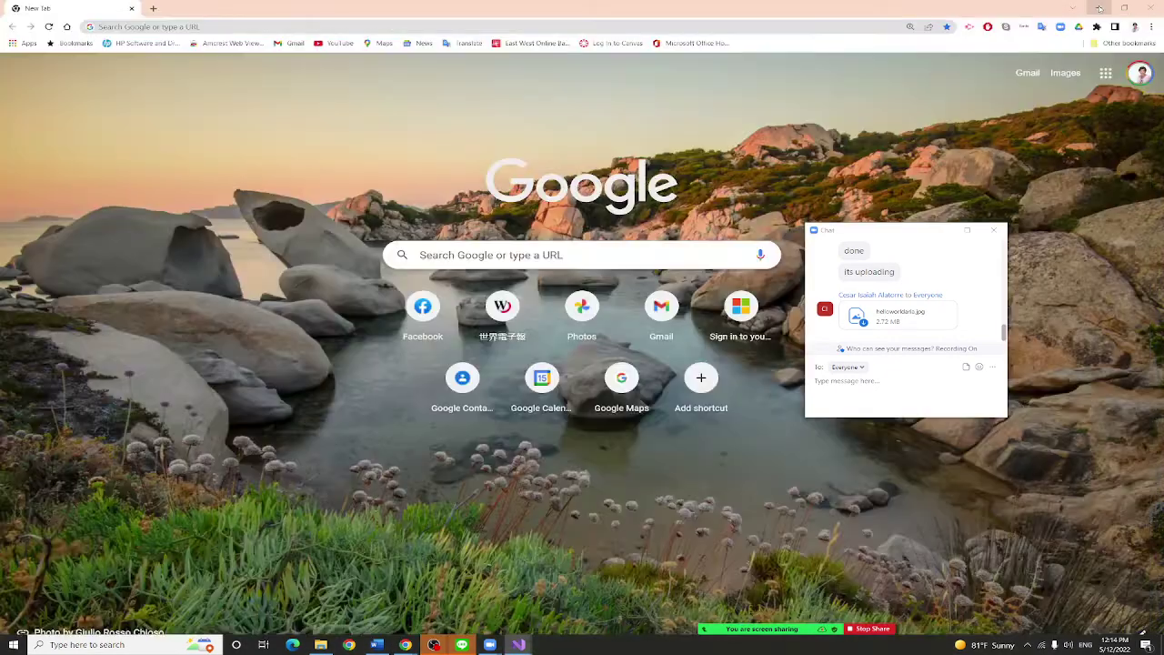
left_click(1099, 8)
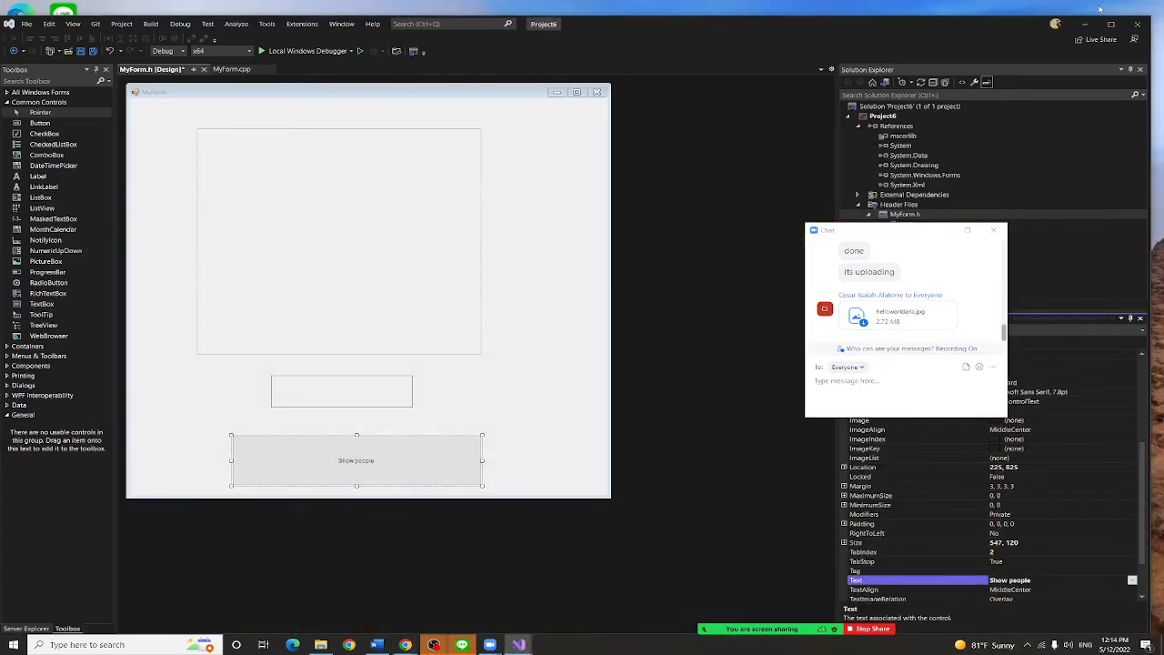
left_click(1086, 23)
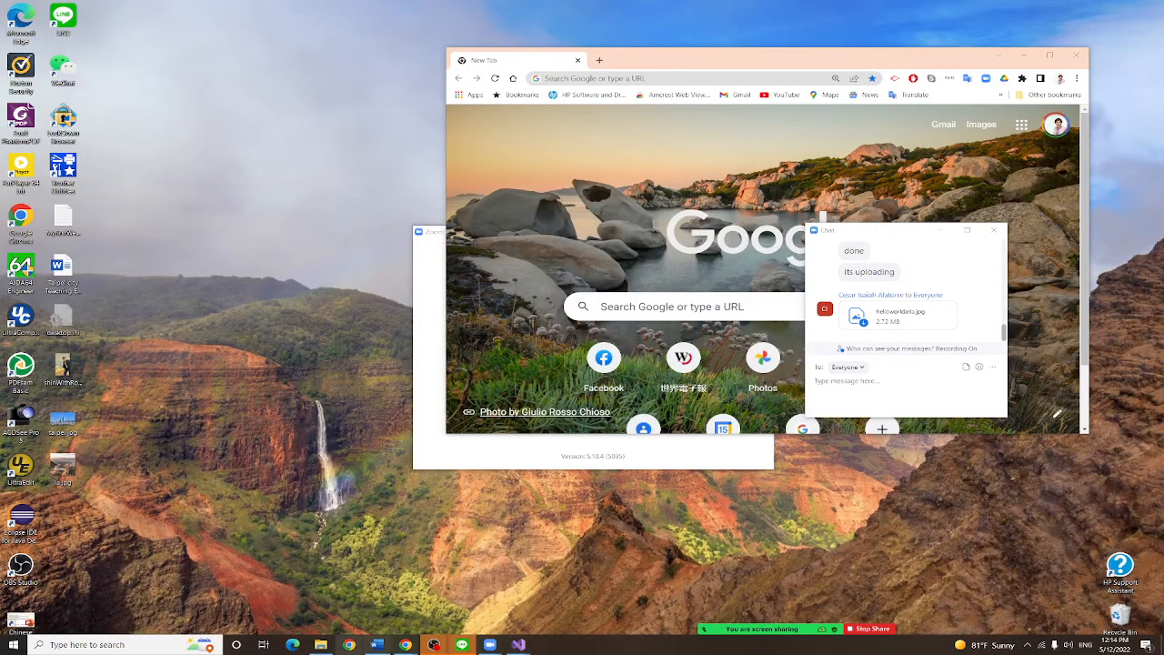
Drag taipei and la from the Desktop into the Project6 folder, then return to Visual Studio
left_click(322, 645)
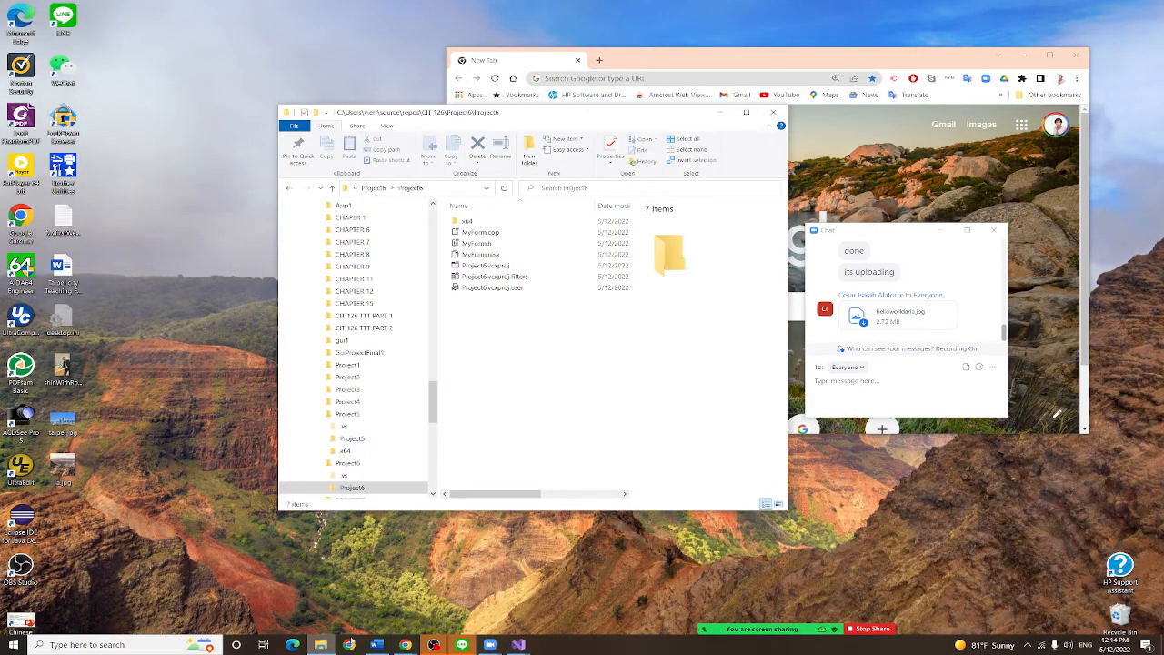
left_click(70, 425)
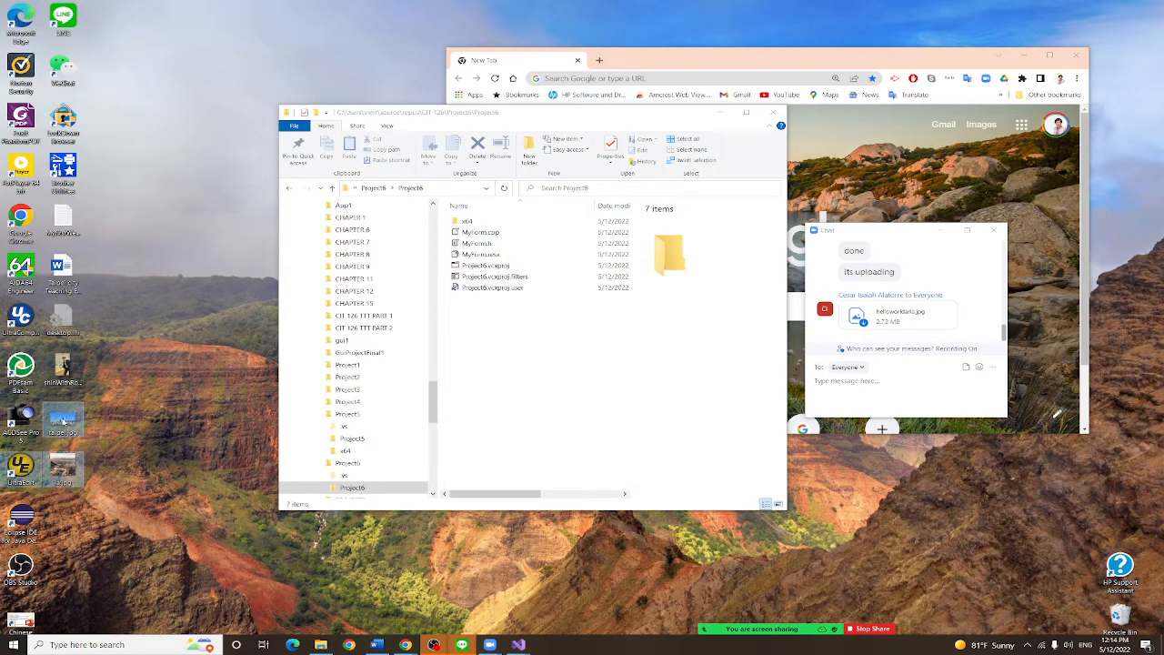
left_click(67, 467)
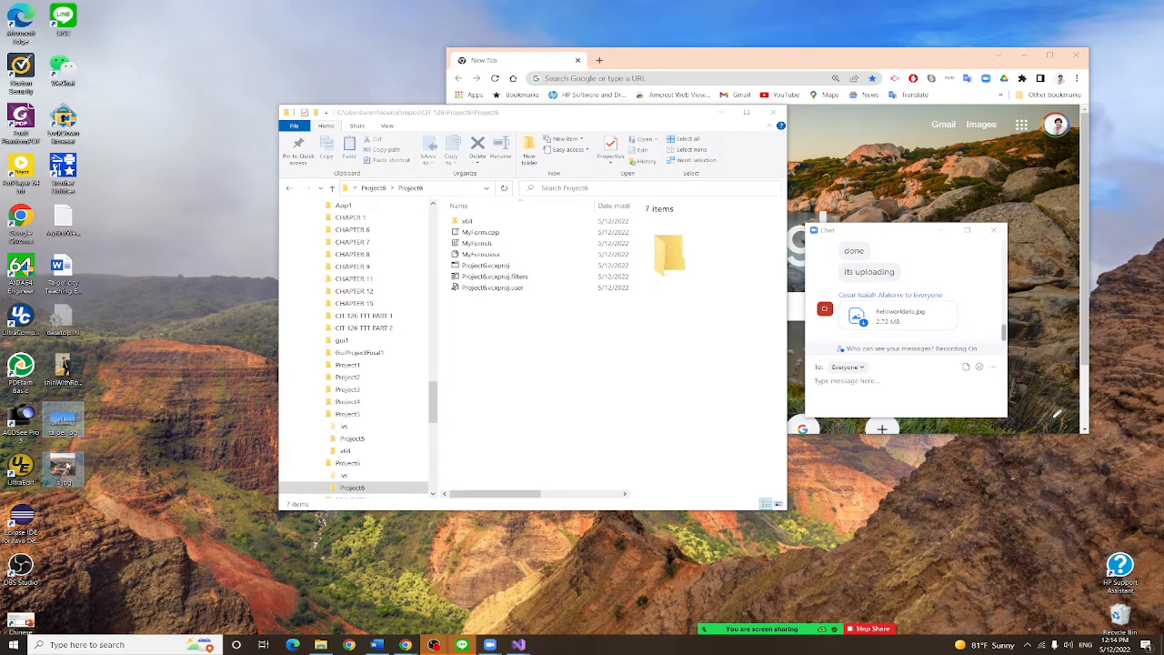
left_click_drag(68, 468, 546, 291)
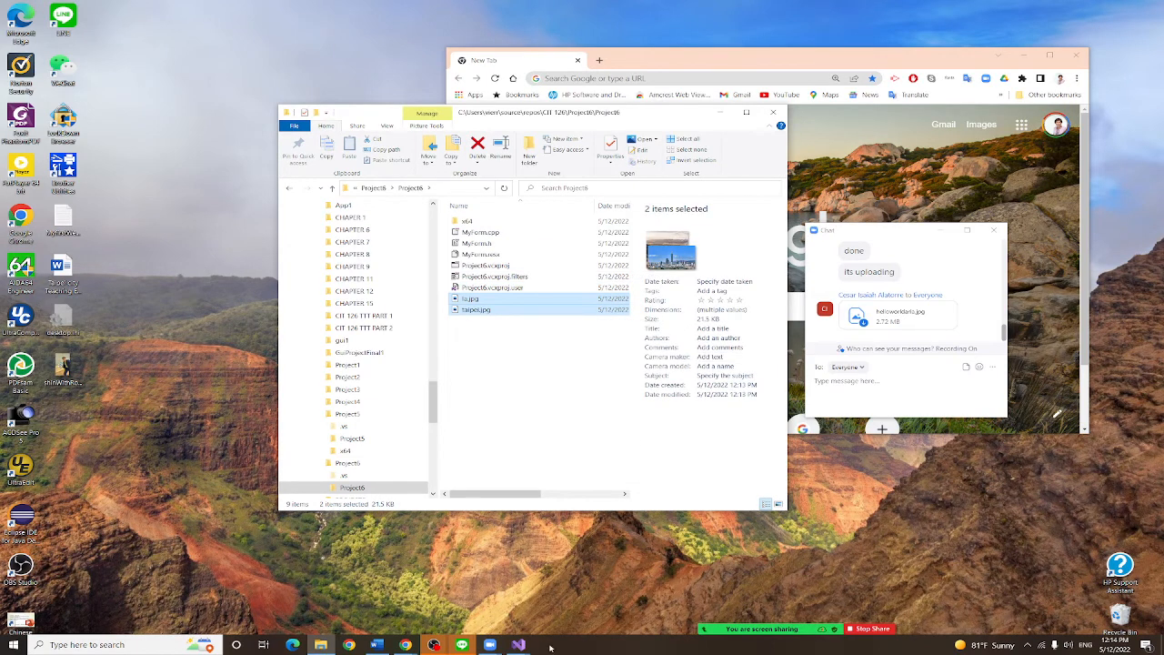
mouse_move(519, 645)
mouse_move(580, 591)
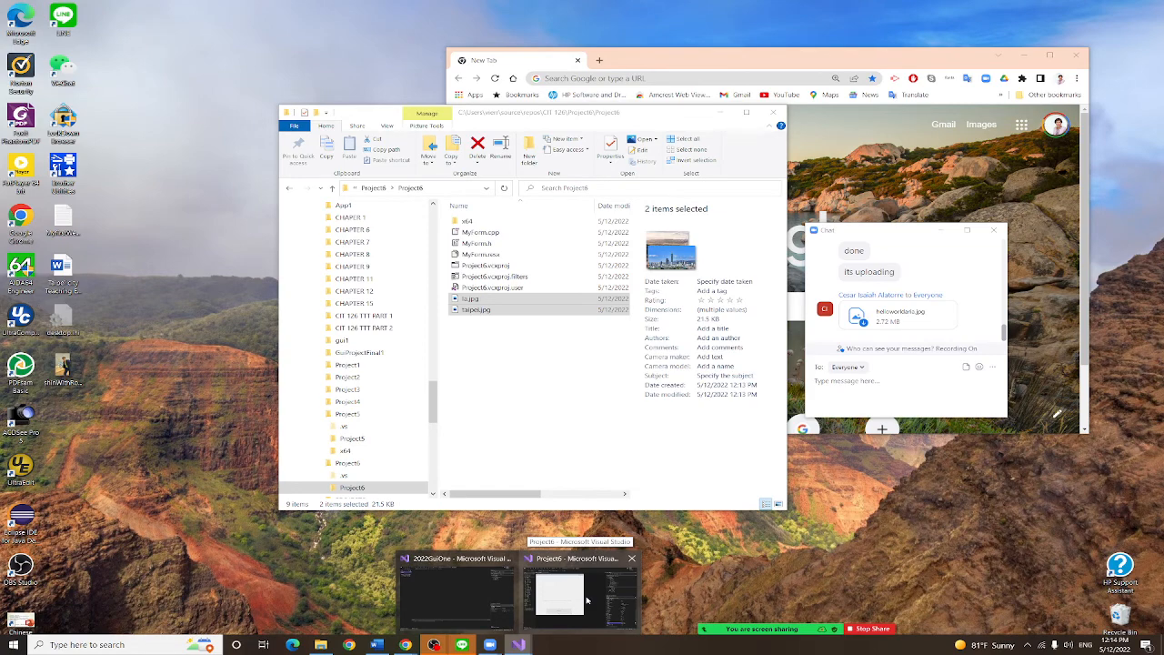
left_click(587, 601)
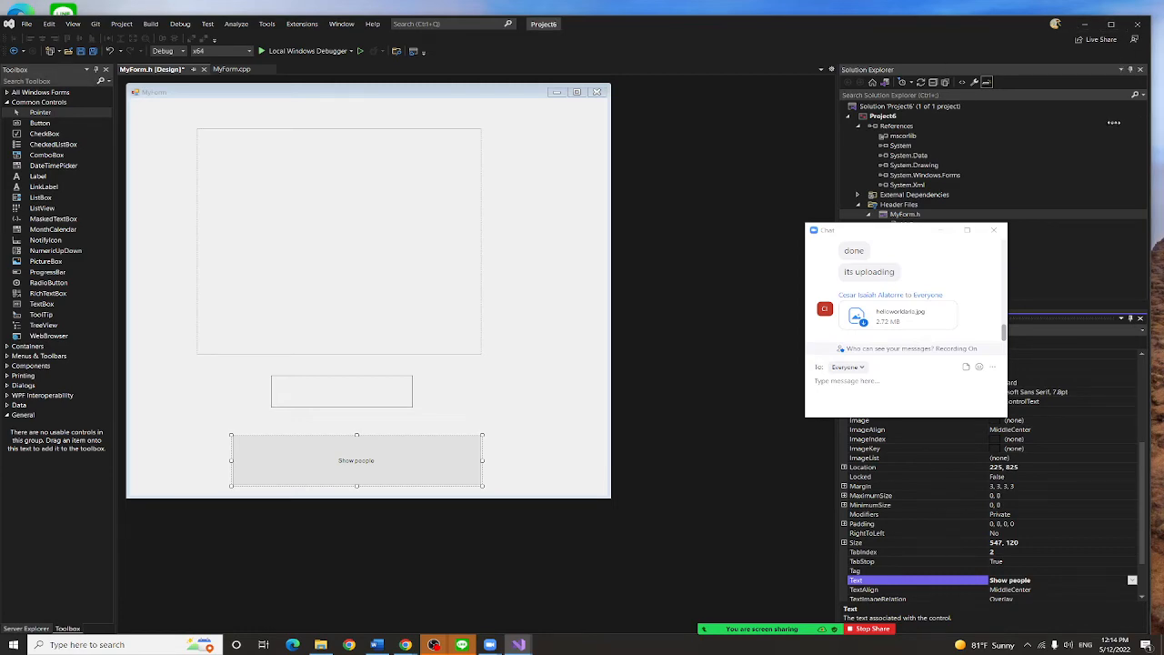
Arrange the windows side by side and copy la.jpg and taipei.jpg from the project folder
left_click_drag(1152, 130, 1001, 129)
left_click_drag(755, 25, 875, 26)
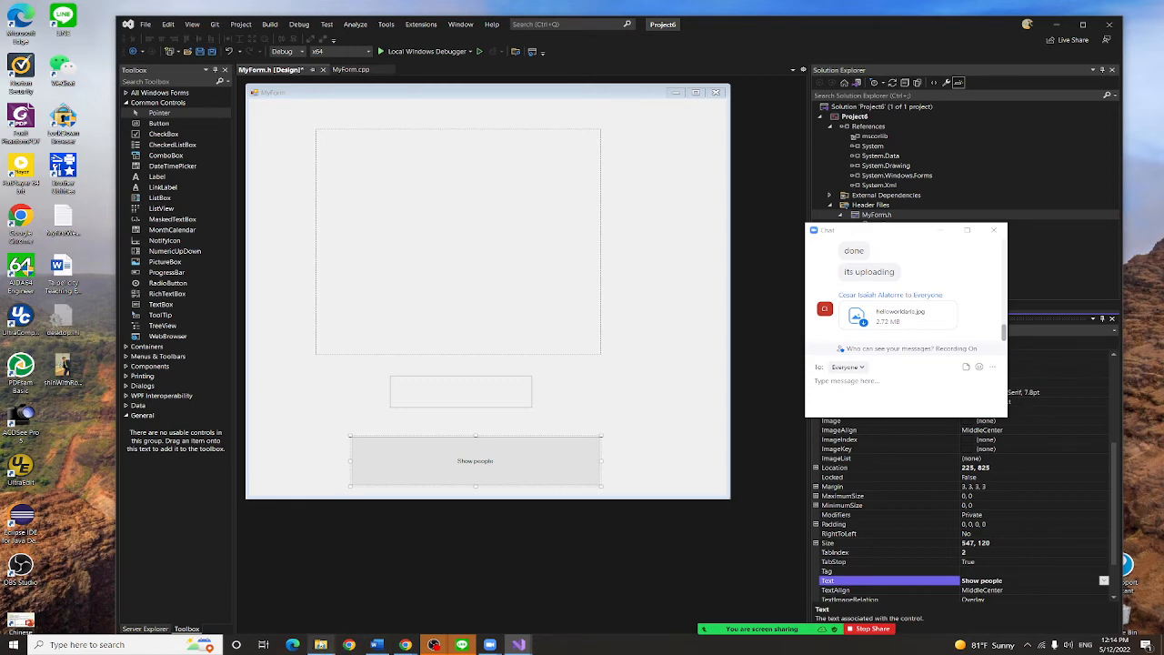
left_click(322, 645)
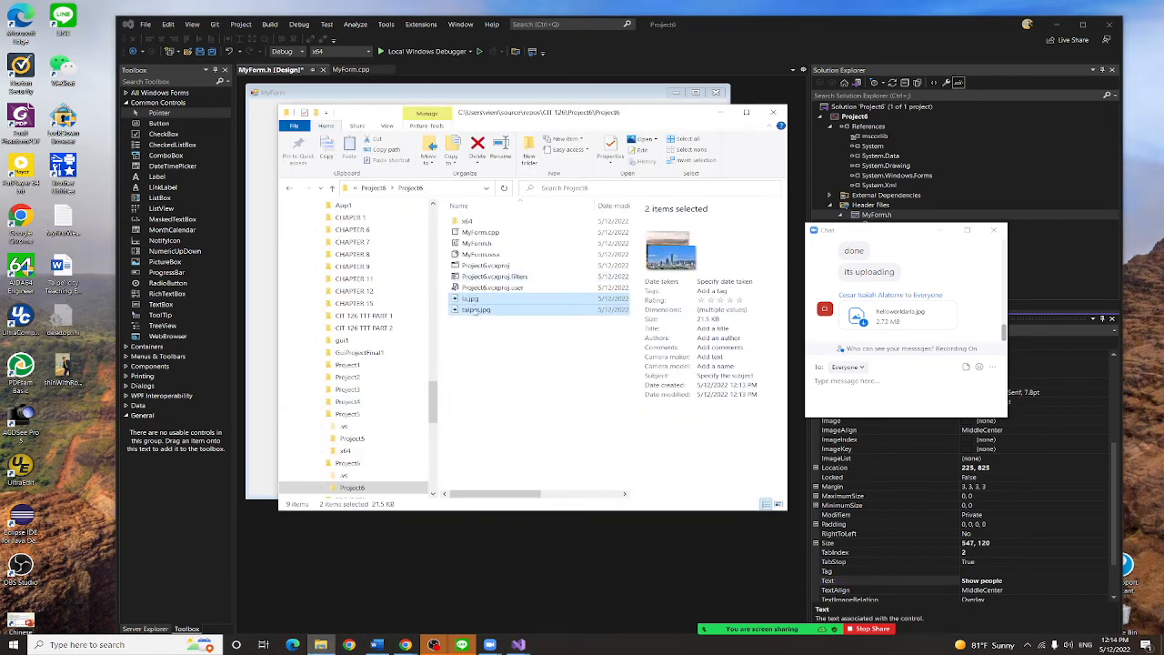
left_click(472, 299)
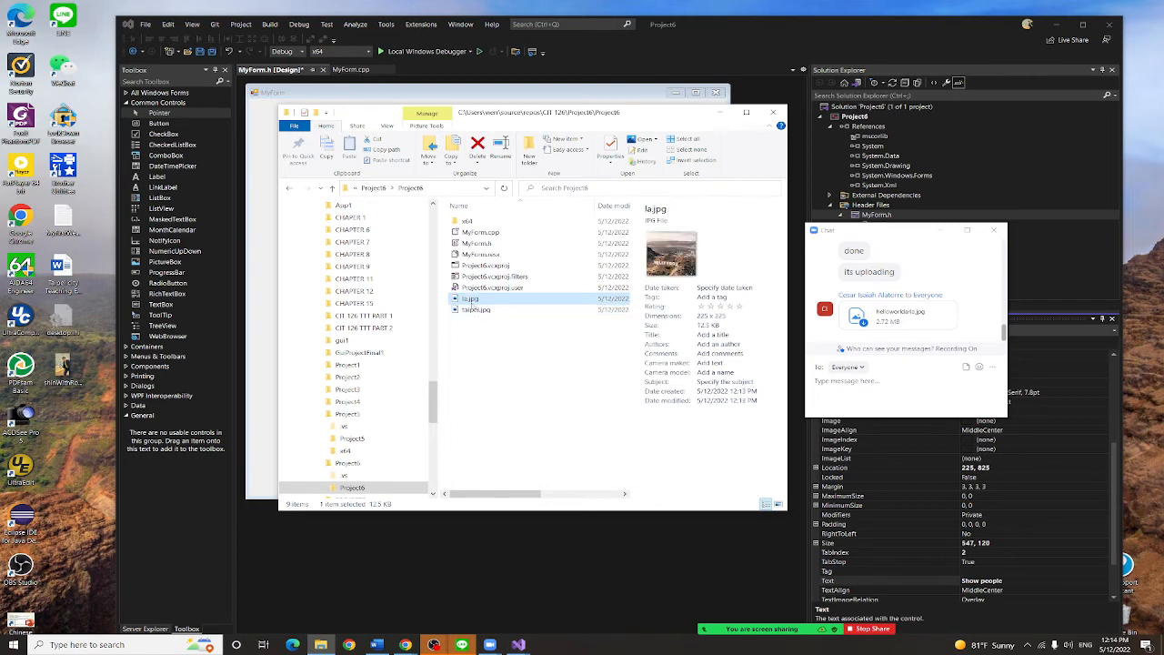
left_click(474, 310, "ctrl")
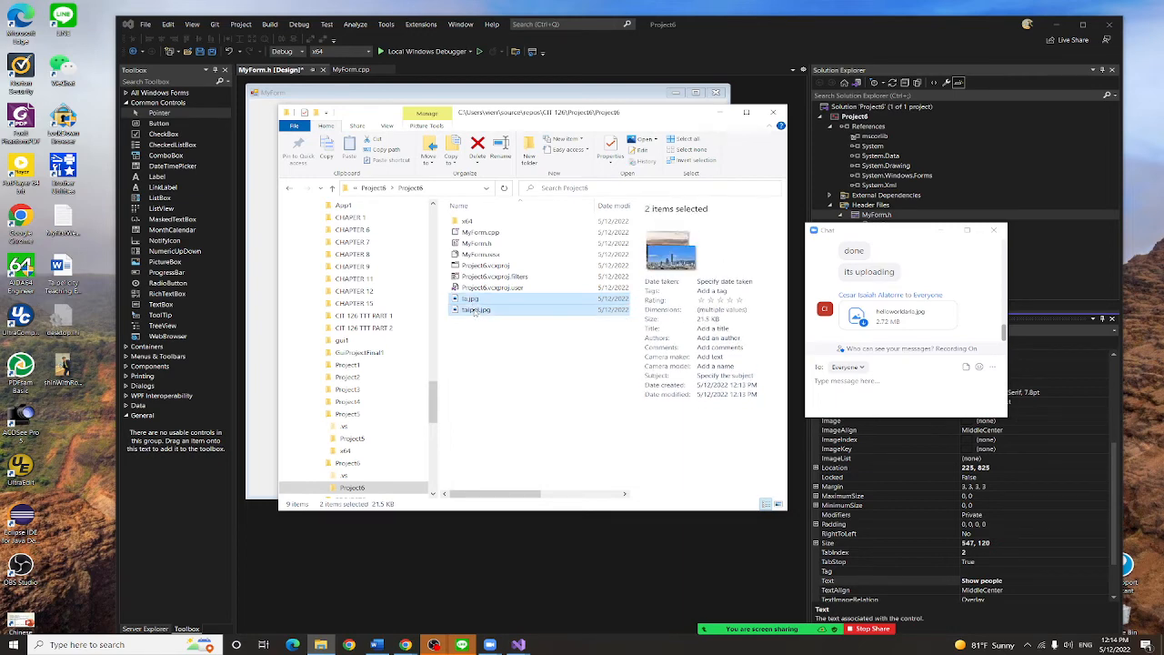
right_click(475, 312)
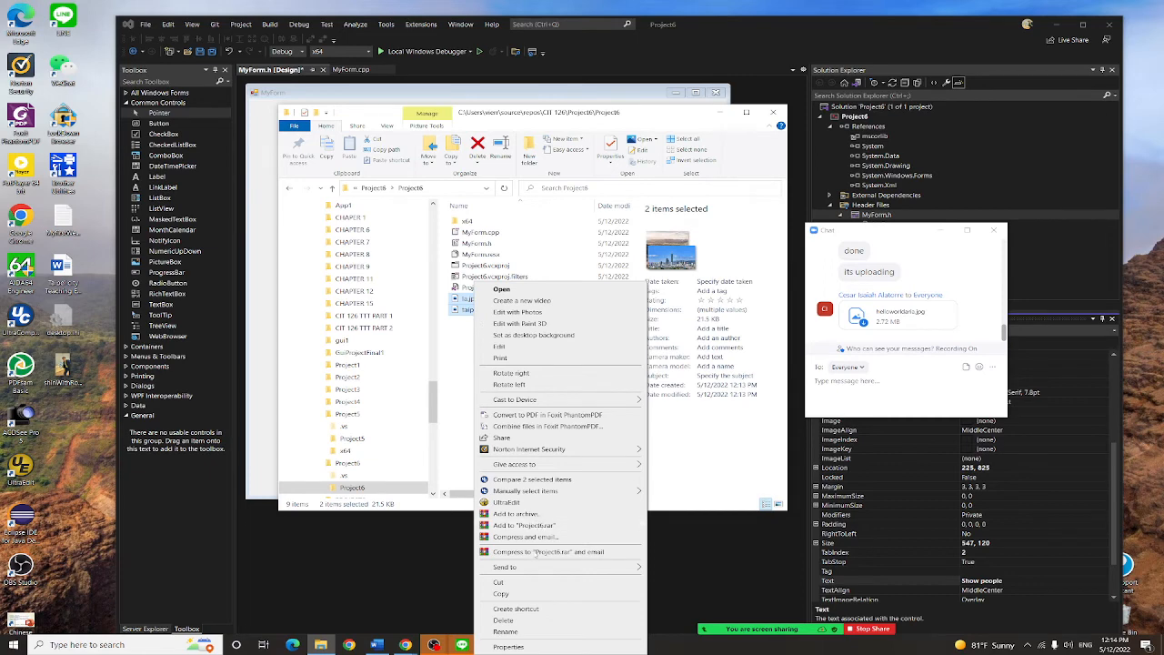
left_click(517, 593)
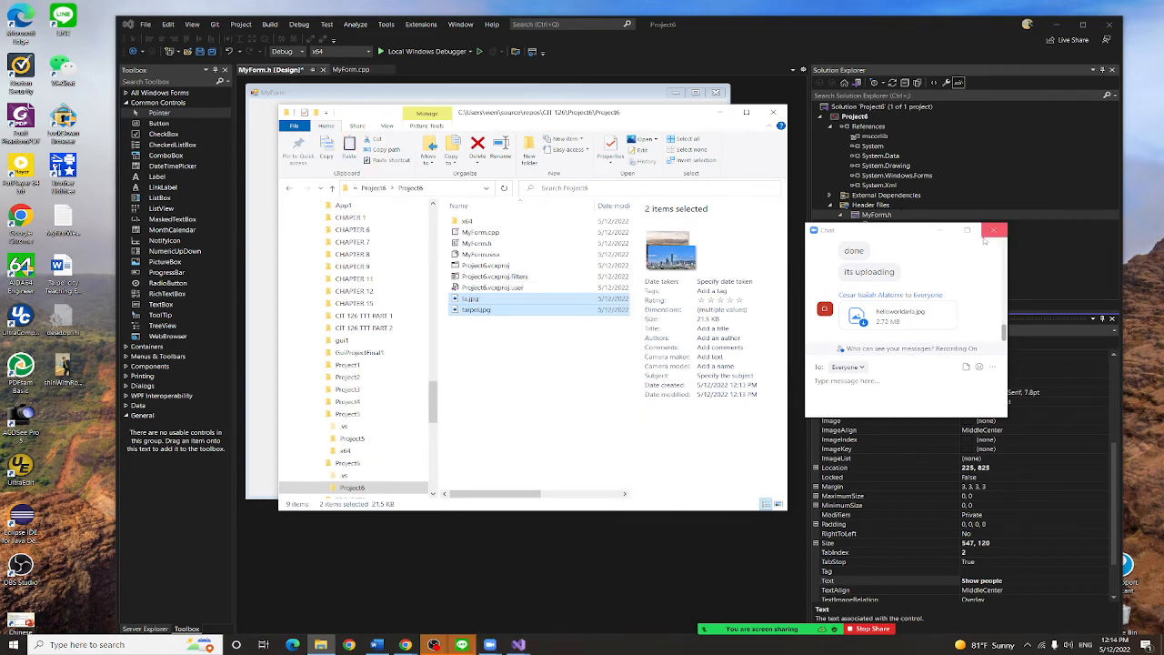
Move the chat window aside and bring up the actions for Resource Files in Solution Explorer
left_click_drag(919, 230, 971, 311)
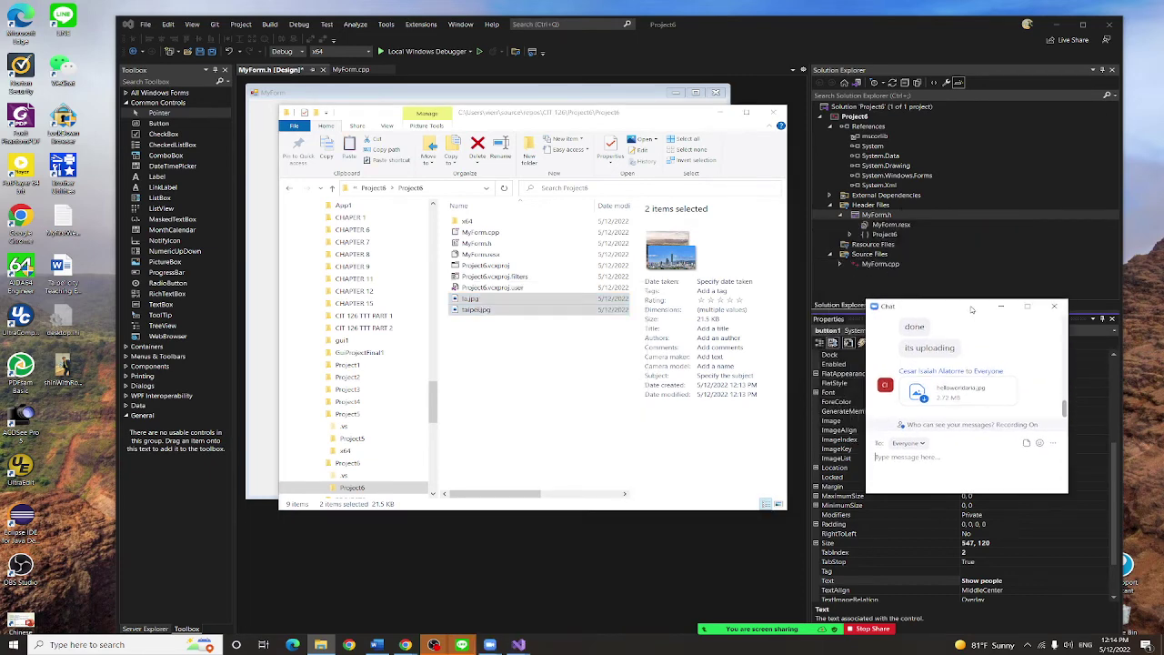
left_click(874, 243)
right_click(887, 244)
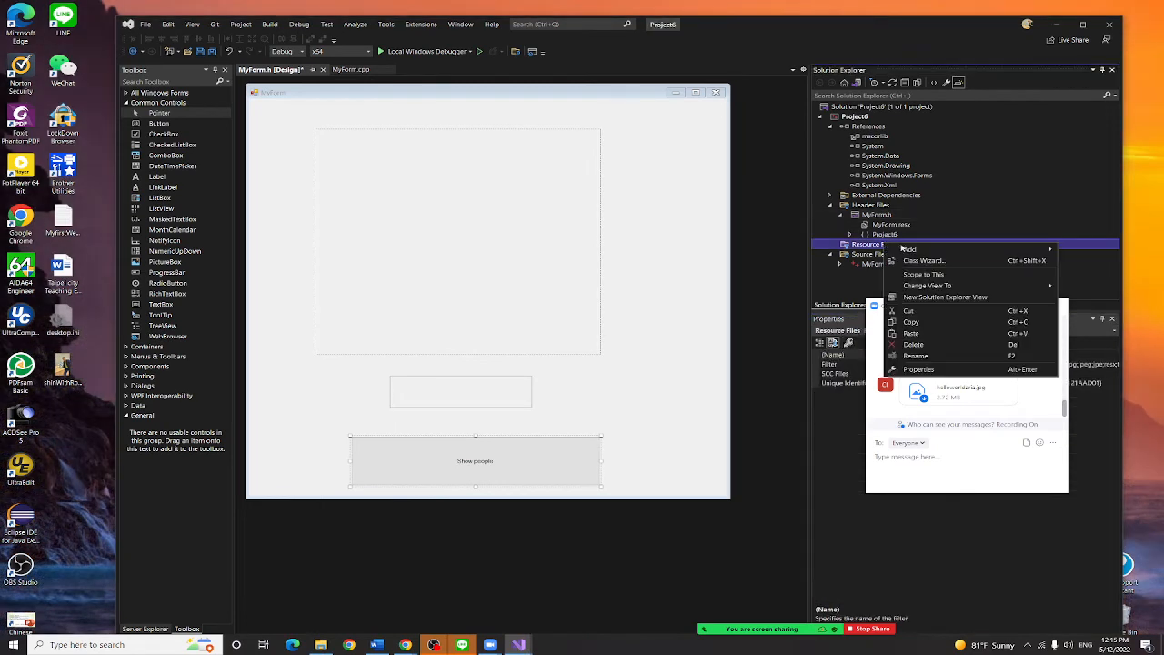
Paste the photos into Resource Files and close the Zoom chat popup
left_click(931, 337)
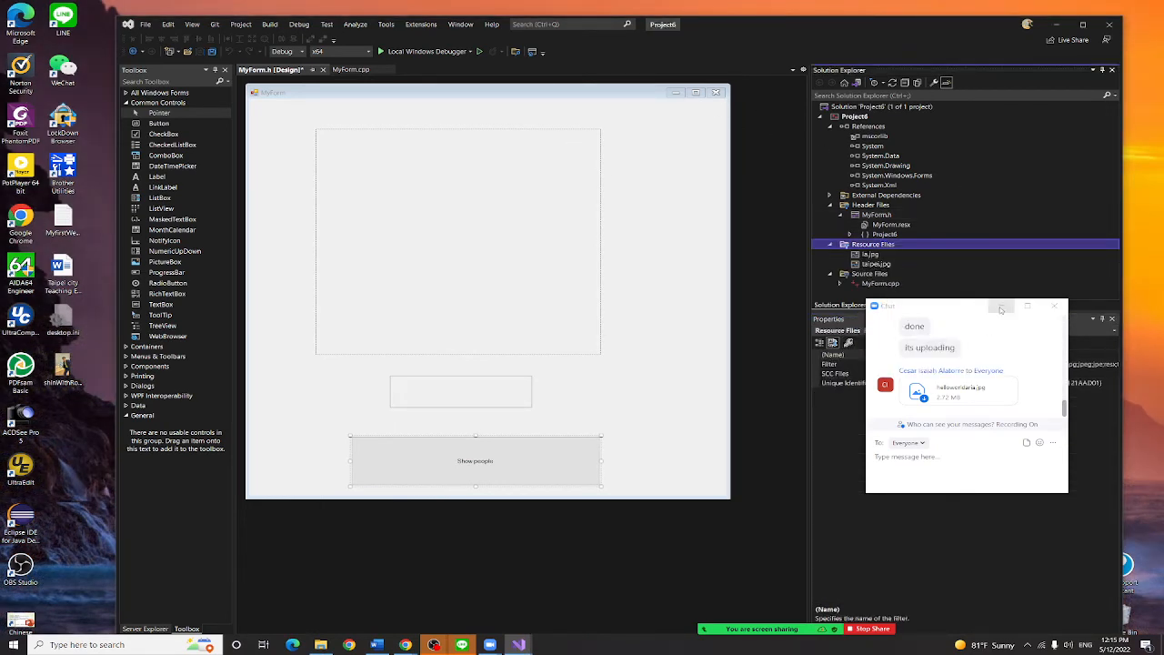
left_click(1073, 324)
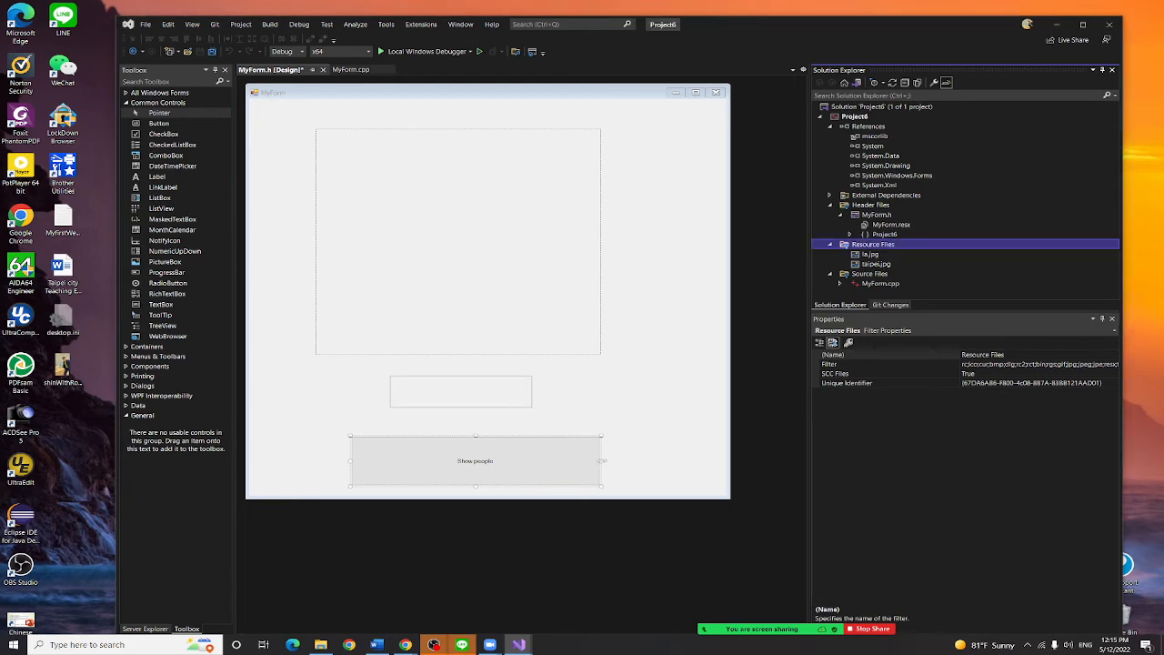
Narrow the Show people button and paste a copy of it at the form's lower right
left_click_drag(600, 460, 426, 460)
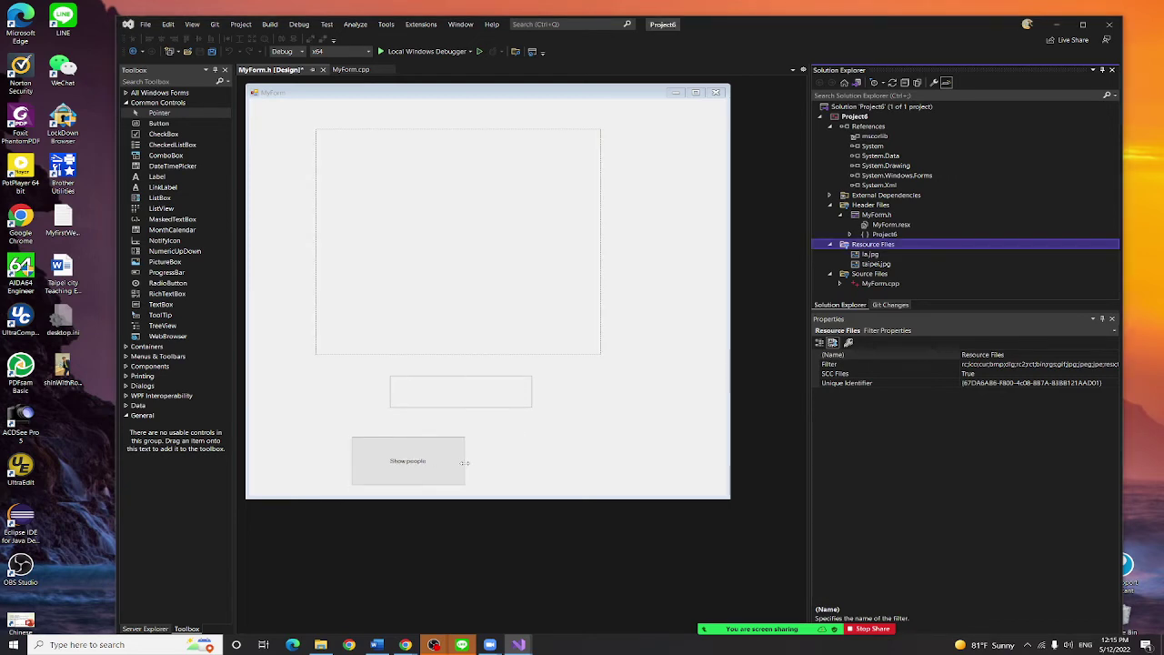
right_click(379, 462)
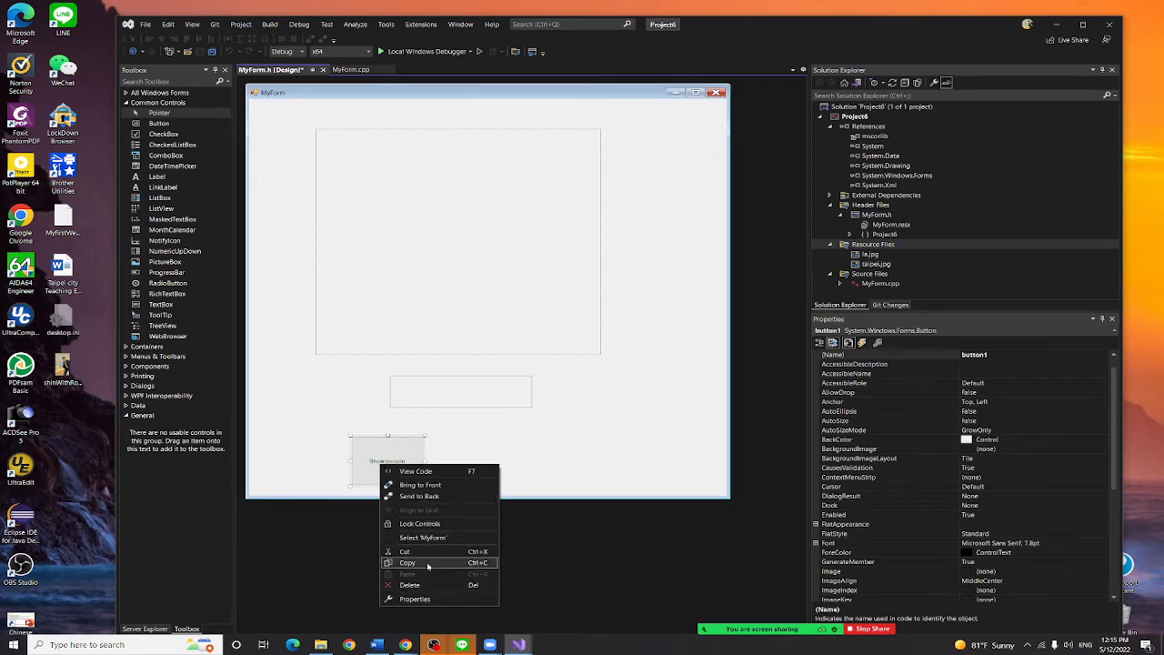
left_click(519, 459)
right_click(519, 459)
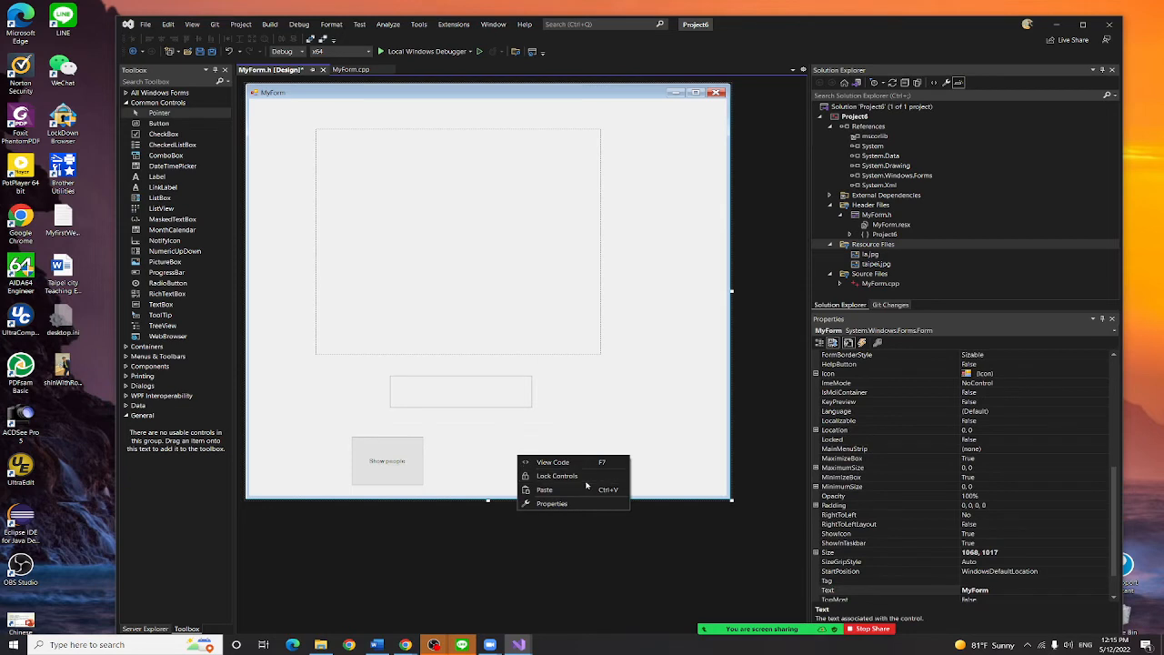
left_click(559, 491)
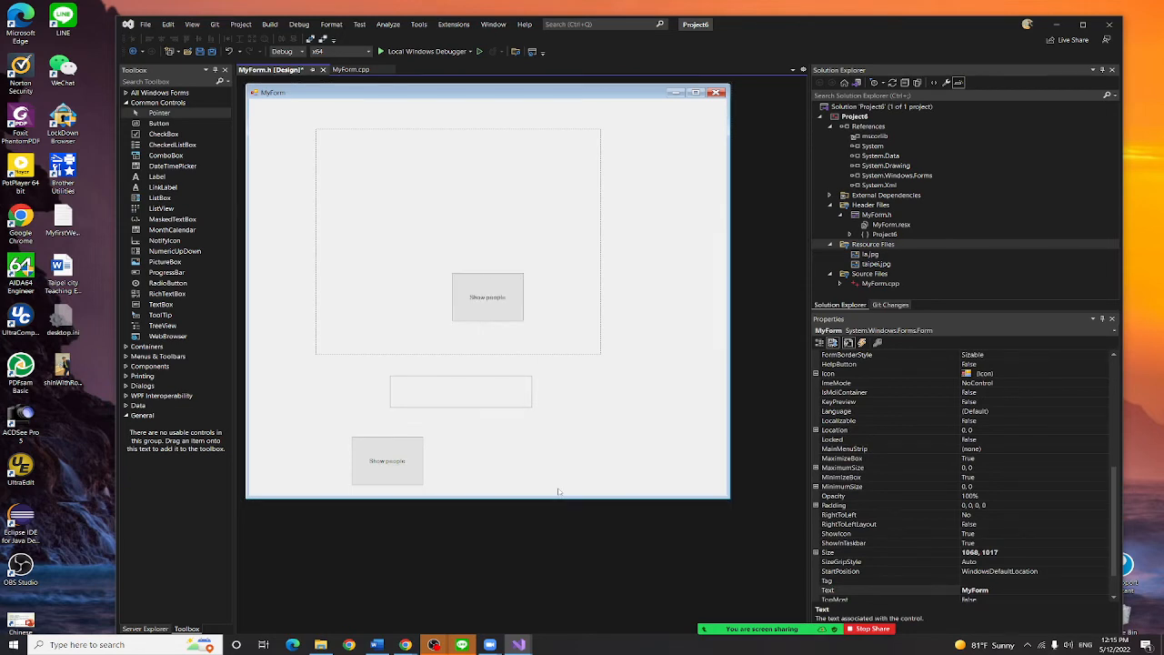
left_click_drag(500, 296, 566, 457)
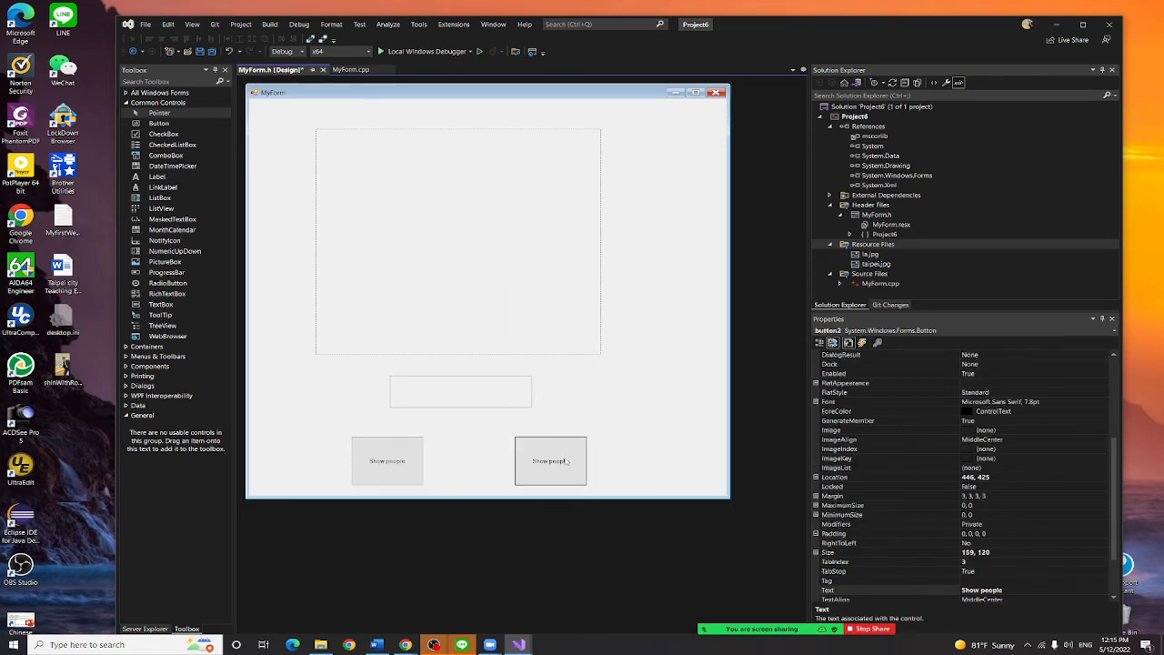
Label the left button Taipei and the right button LA via their Text properties
left_click(387, 464)
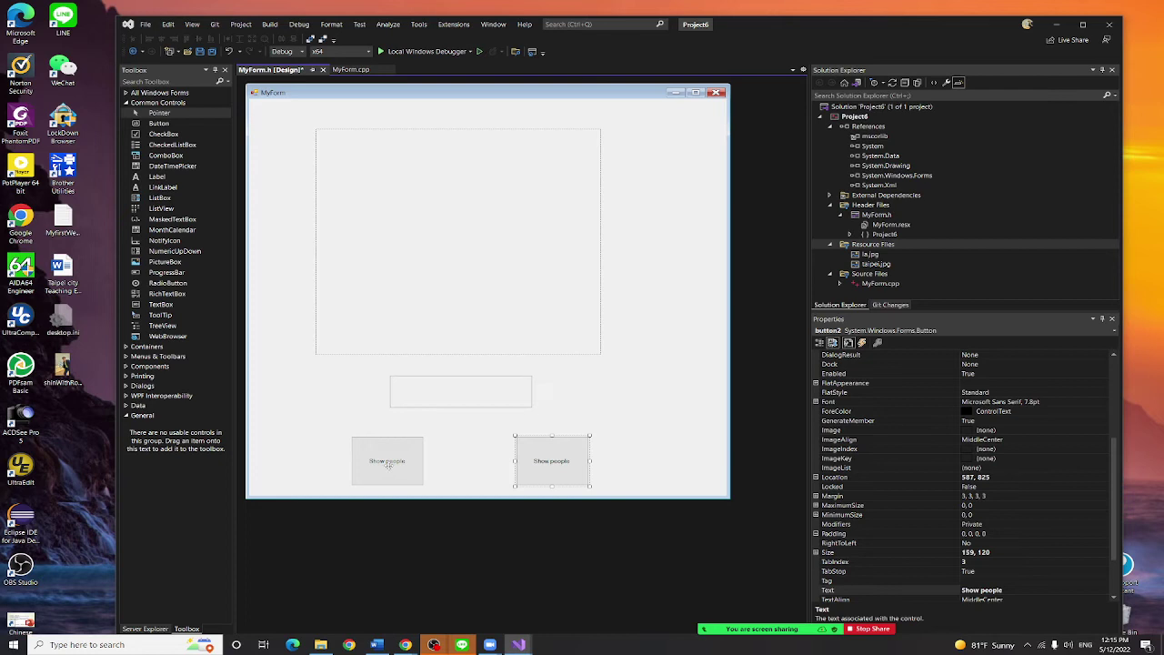
left_click(954, 593)
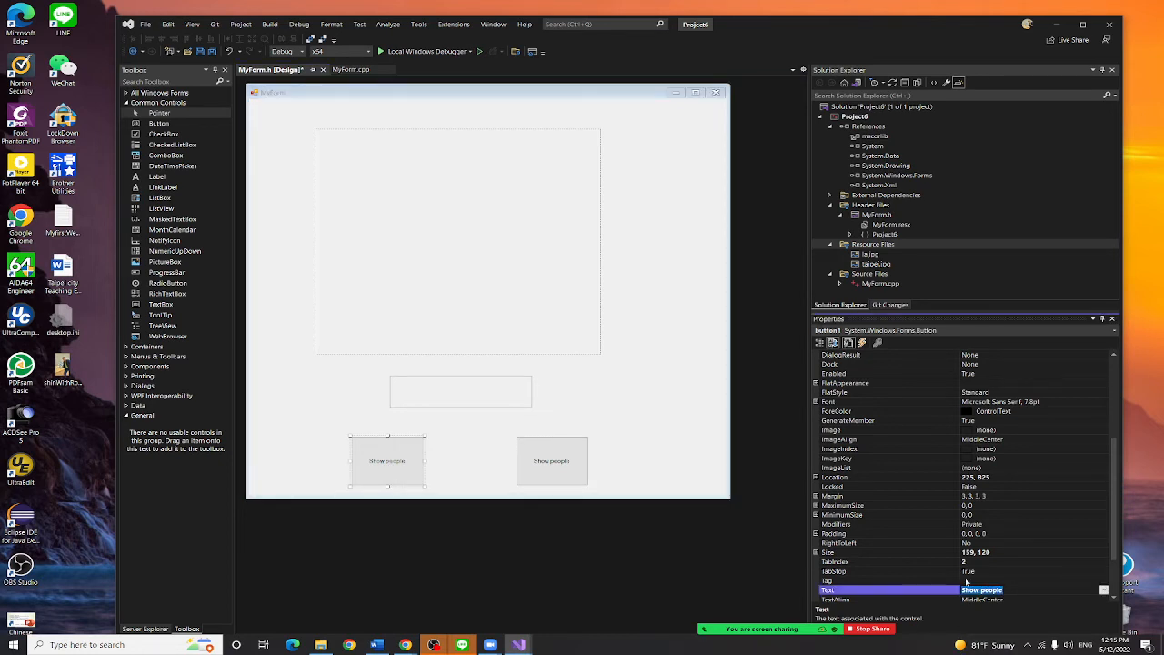
type("Taipei")
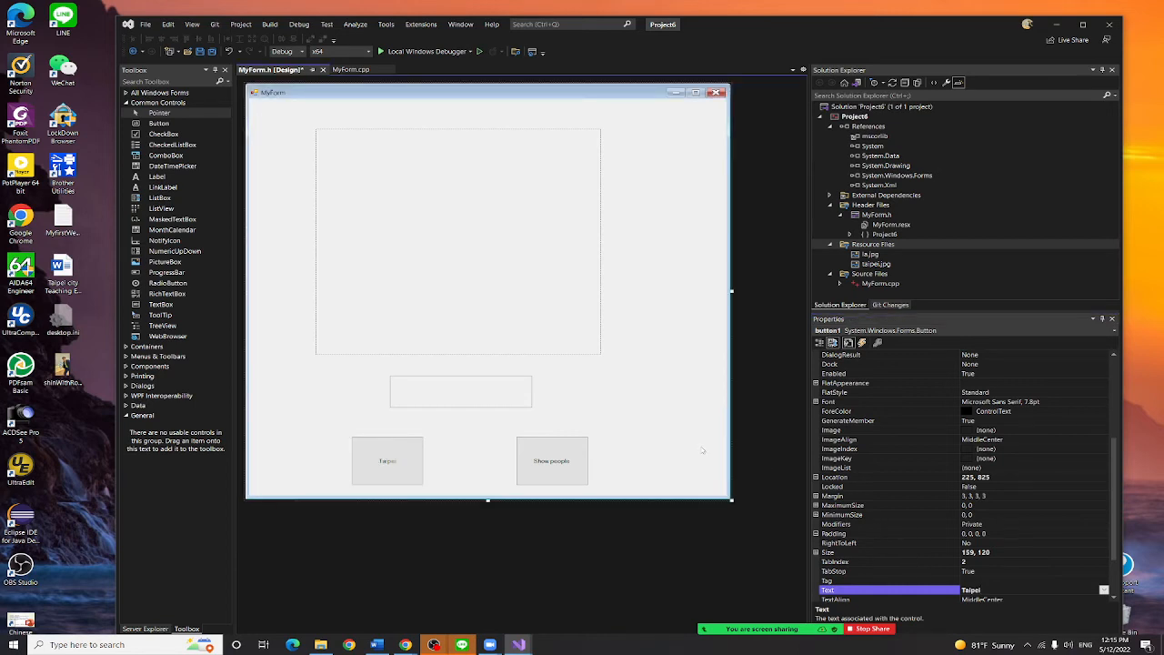
left_click(552, 461)
right_click(570, 467)
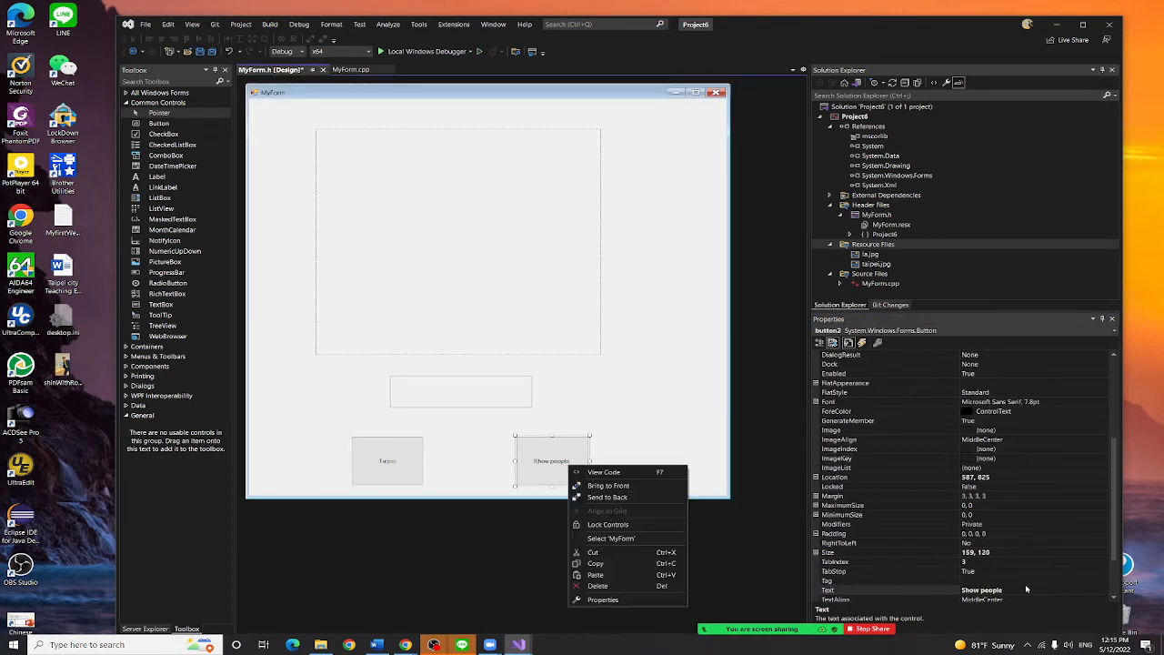
left_click(951, 591)
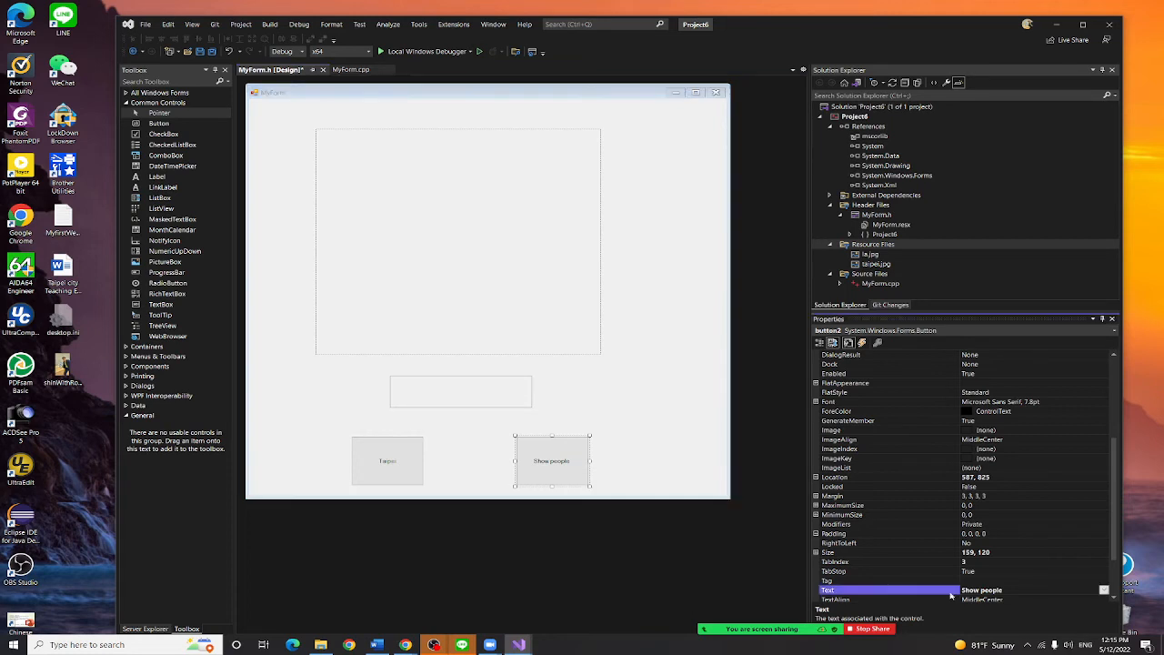
double_click(982, 591)
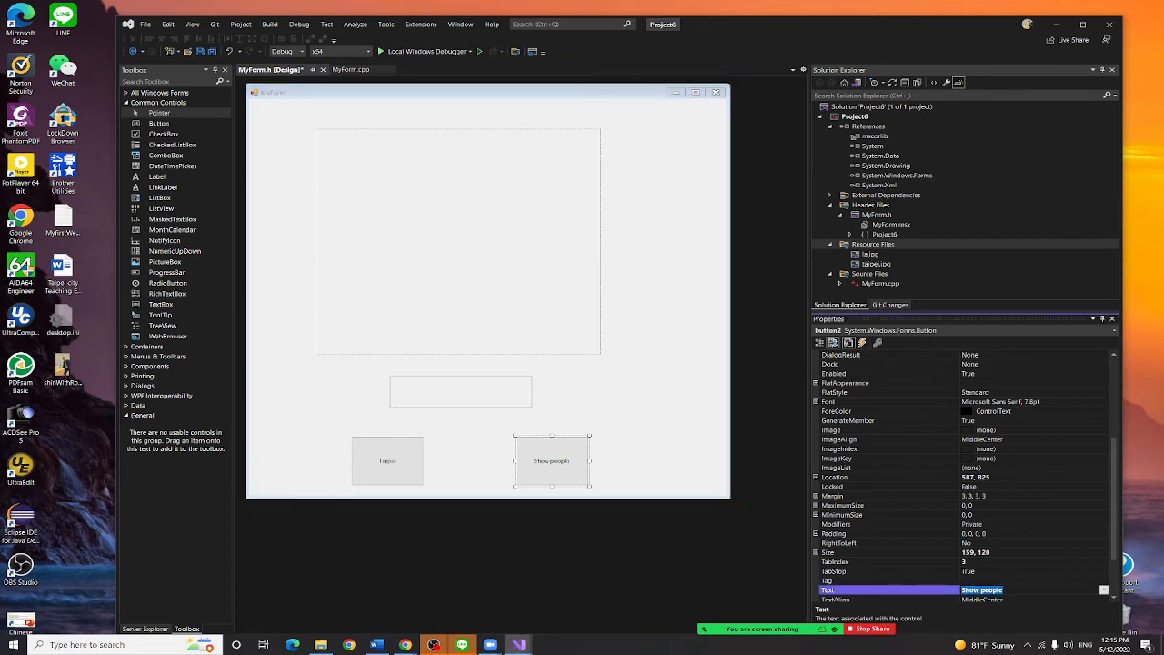
type("LA")
left_click(719, 458)
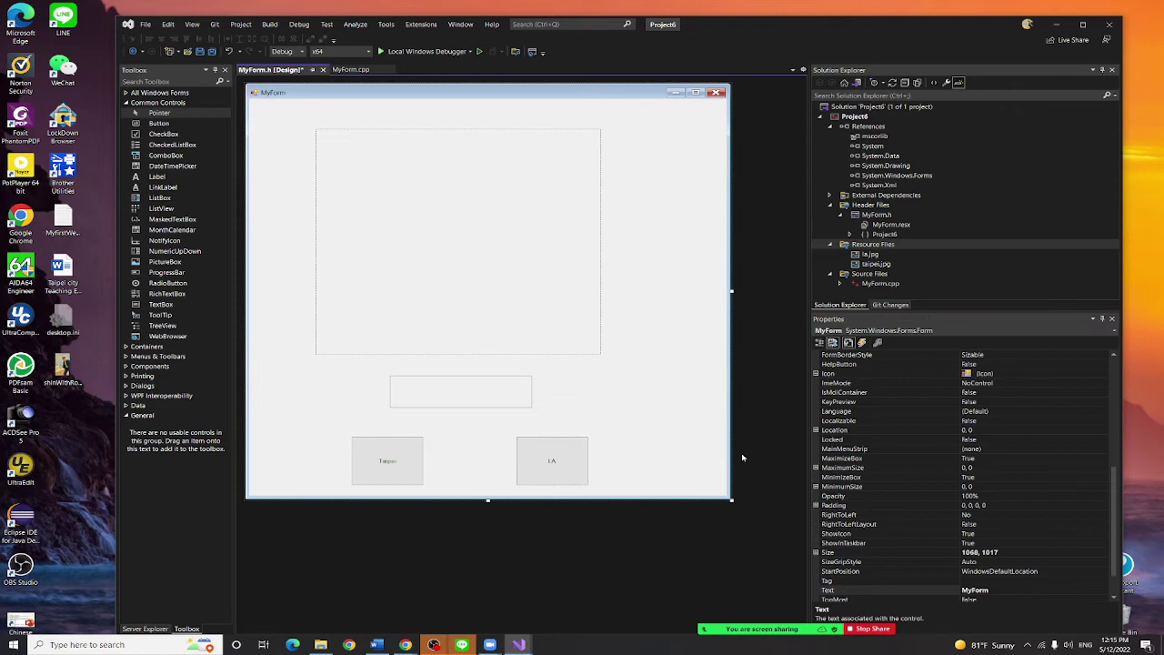
Create button1_Click for Taipei and write this->pictureBox1->Load("taipei.jpg"); with IntelliSense
double_click(389, 458)
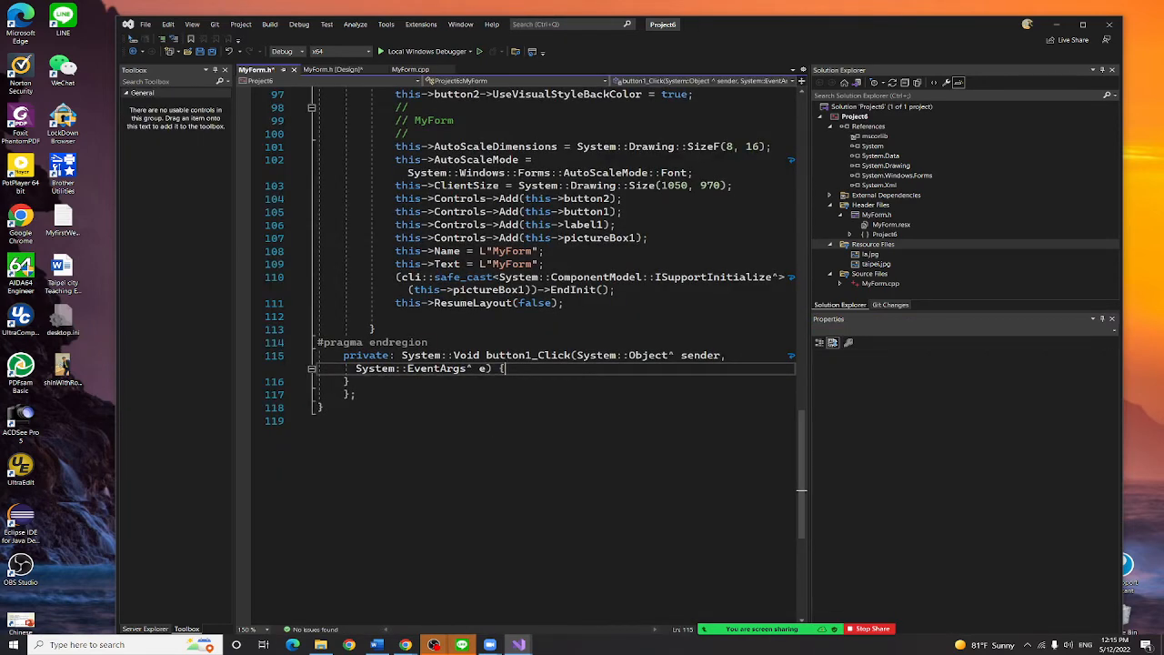
key("Return")
type("th")
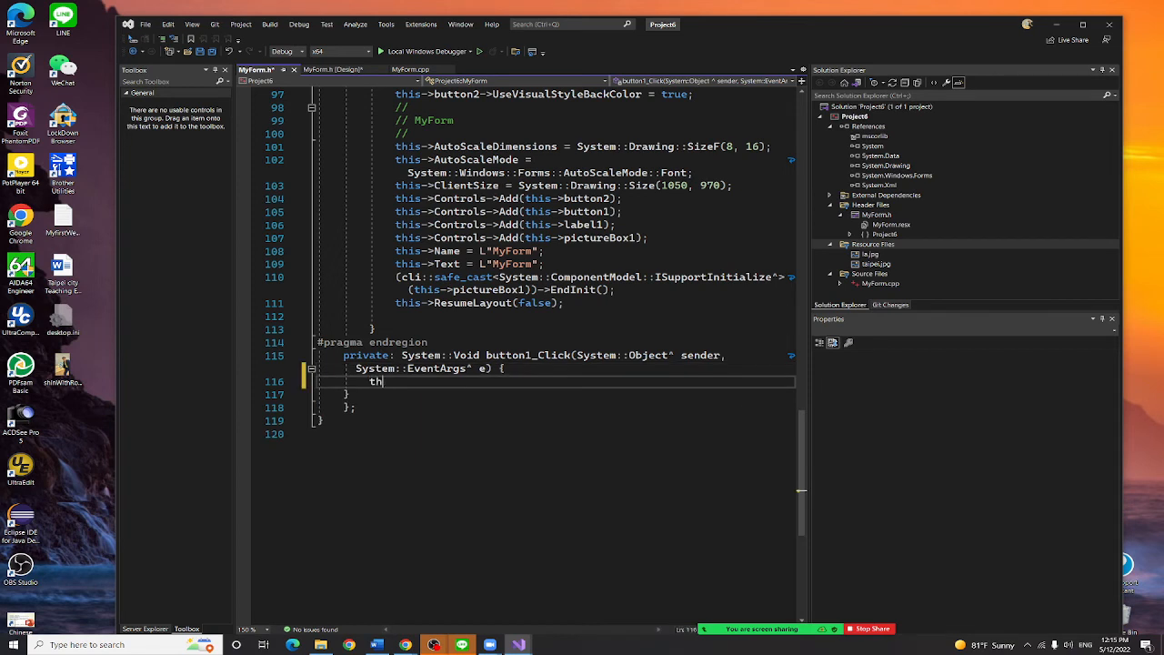
type("is-")
type(">poi")
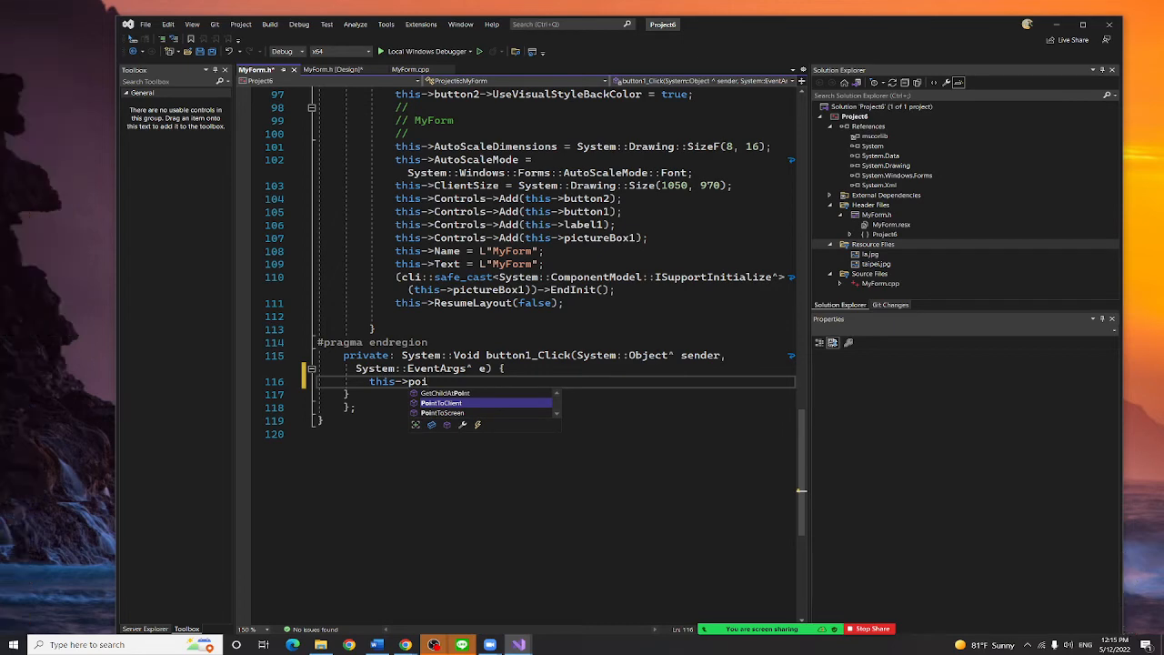
key("BackSpace")
key("BackSpace")
key("BackSpace")
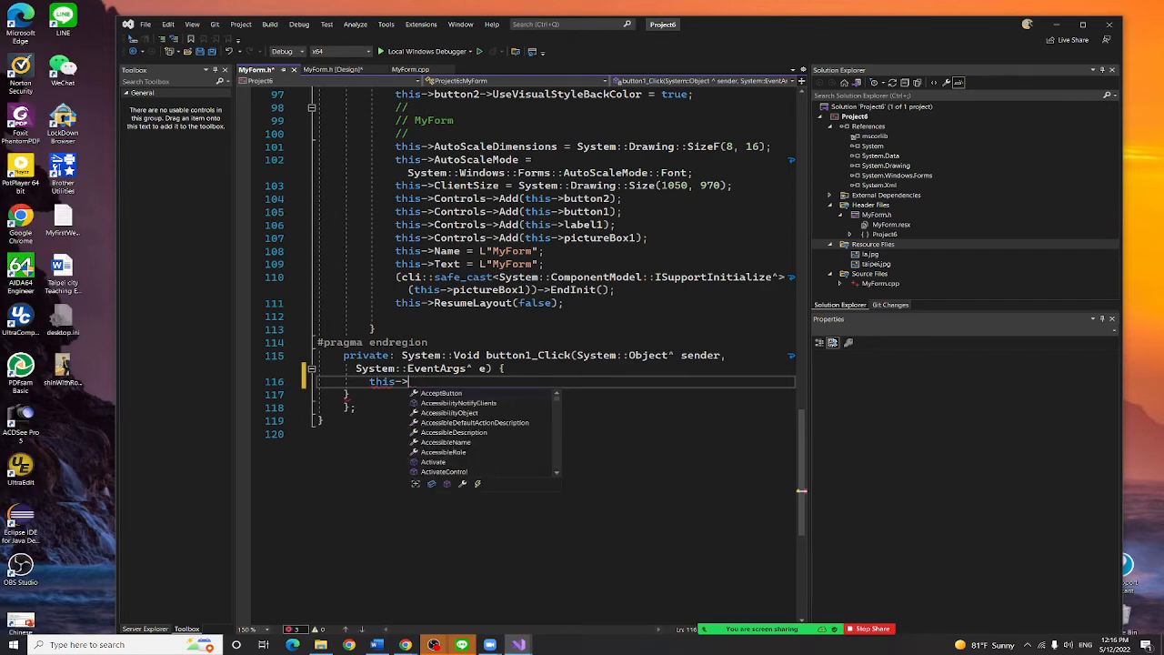
type("p")
key("BackSpace")
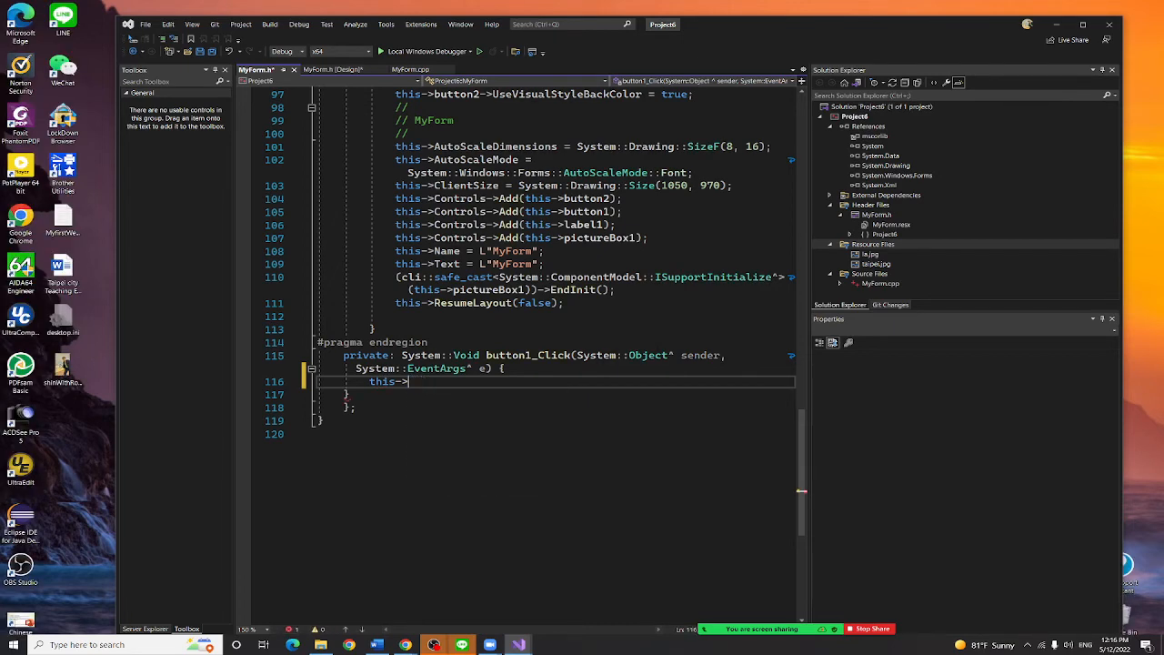
type("pic")
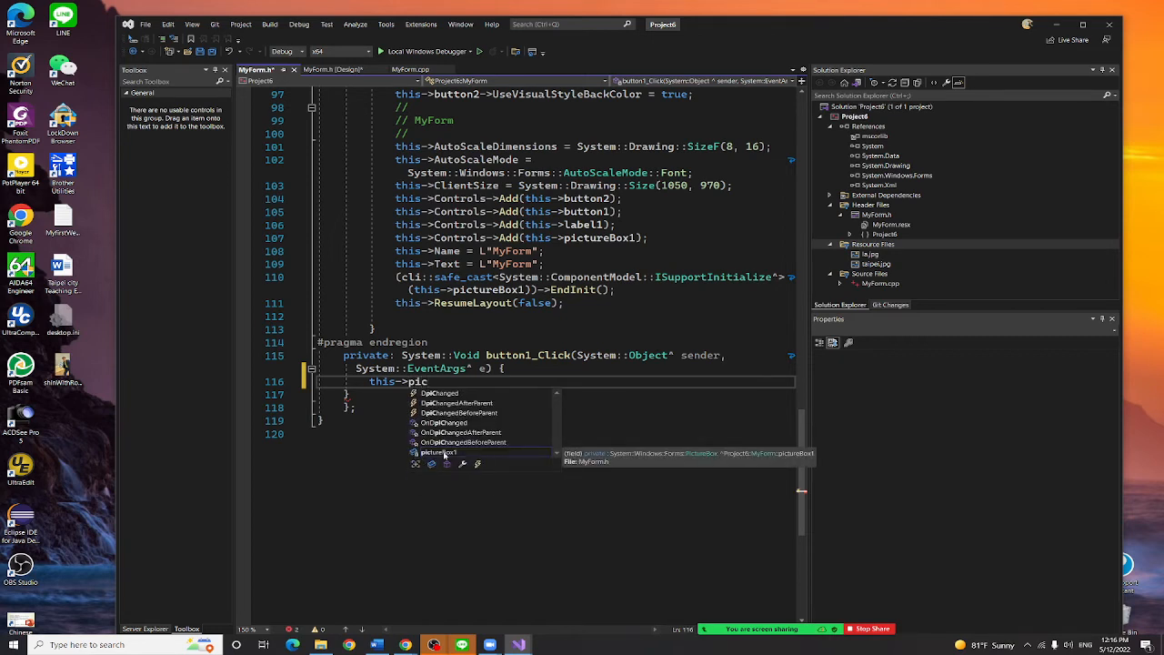
key("Tab")
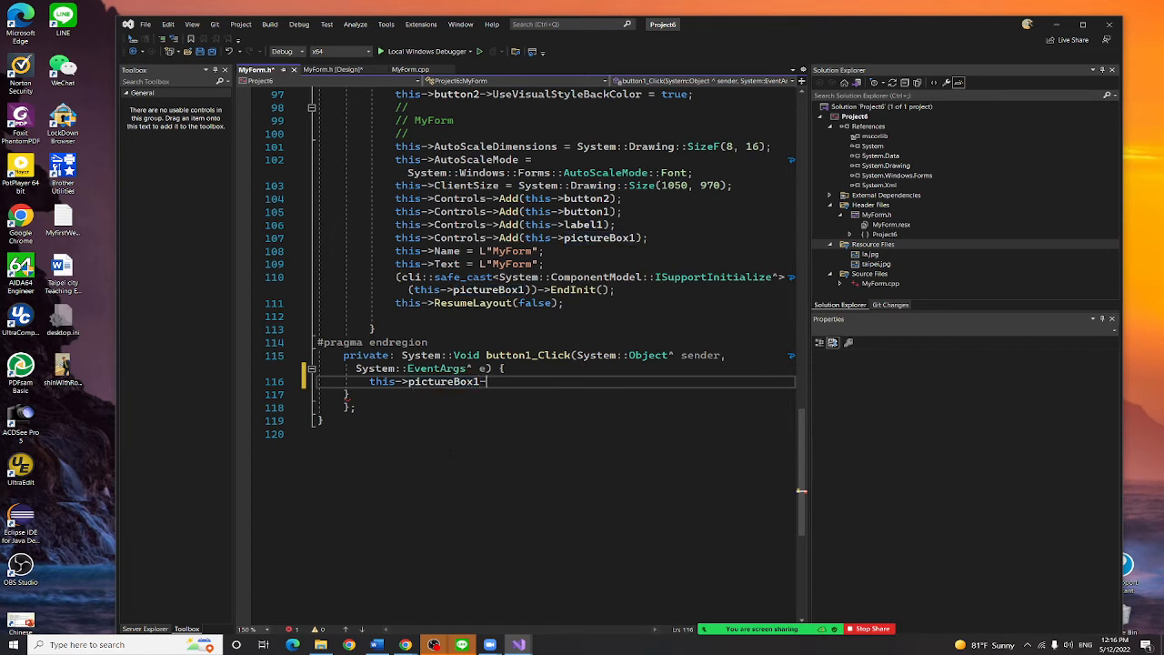
type("->lo")
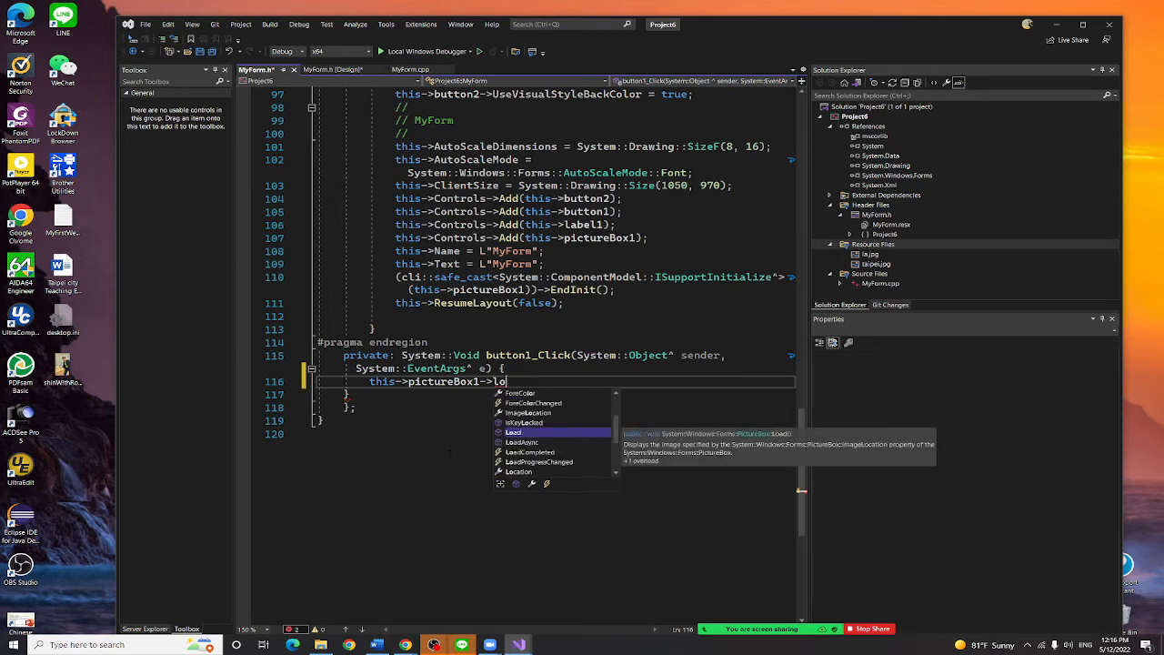
double_click(514, 432)
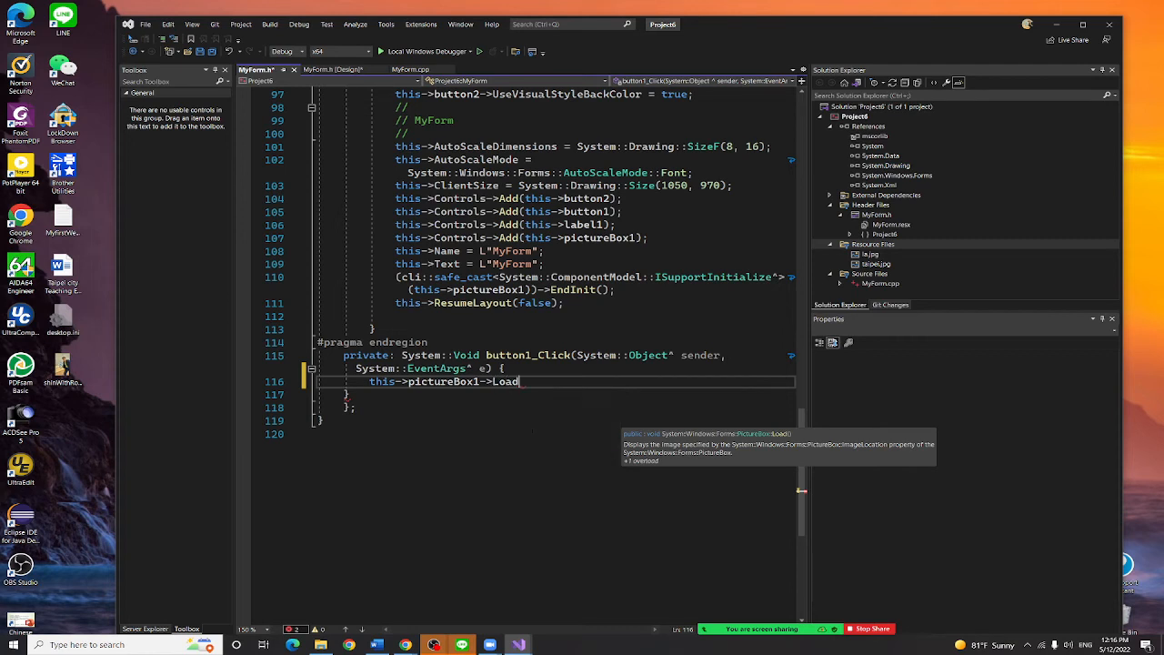
type("(\"")
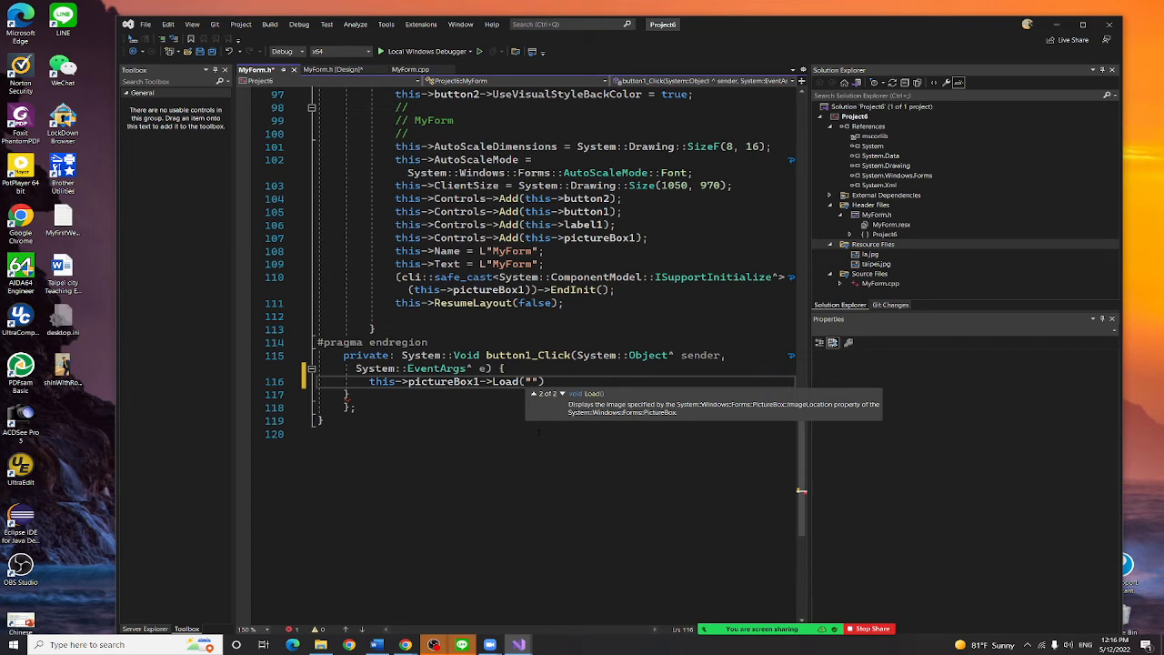
type("taipei")
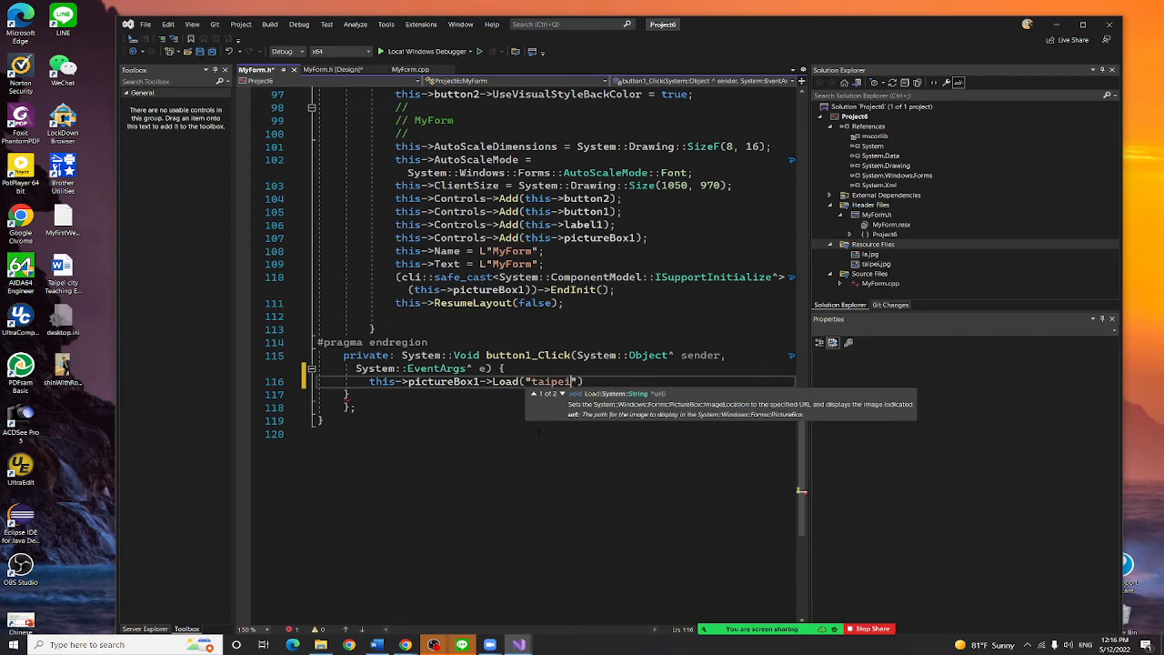
type(".jpg\"")
type(")")
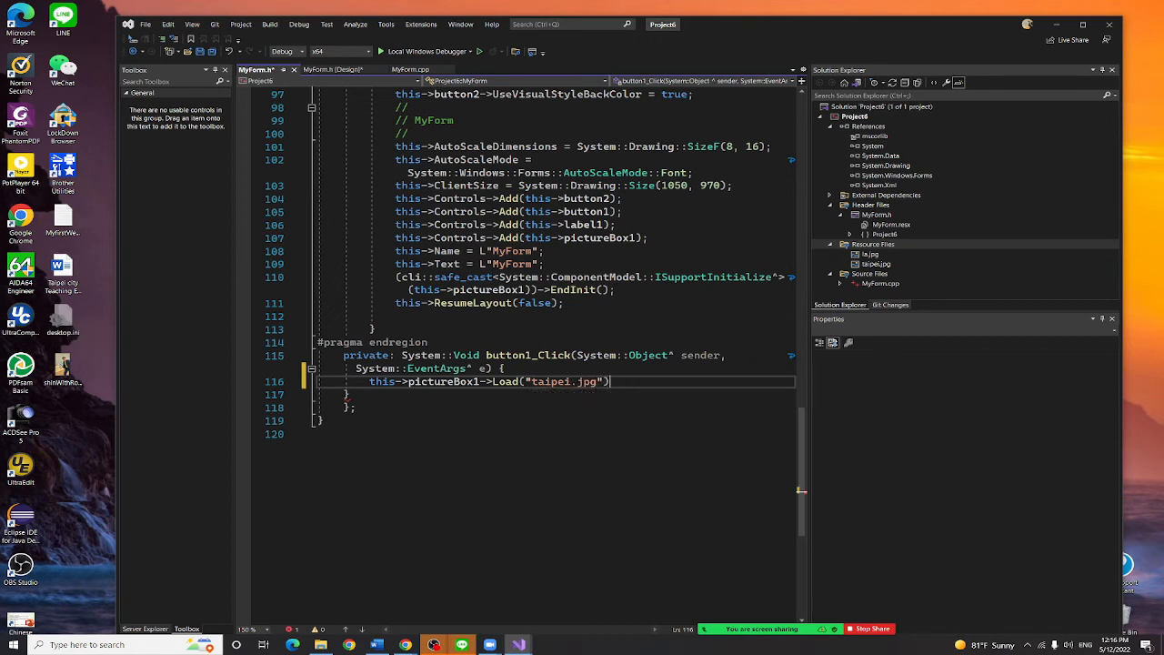
type(";")
Add this->label1->Text = "Taipei City"; on the next line of button1_Click
key("Return")
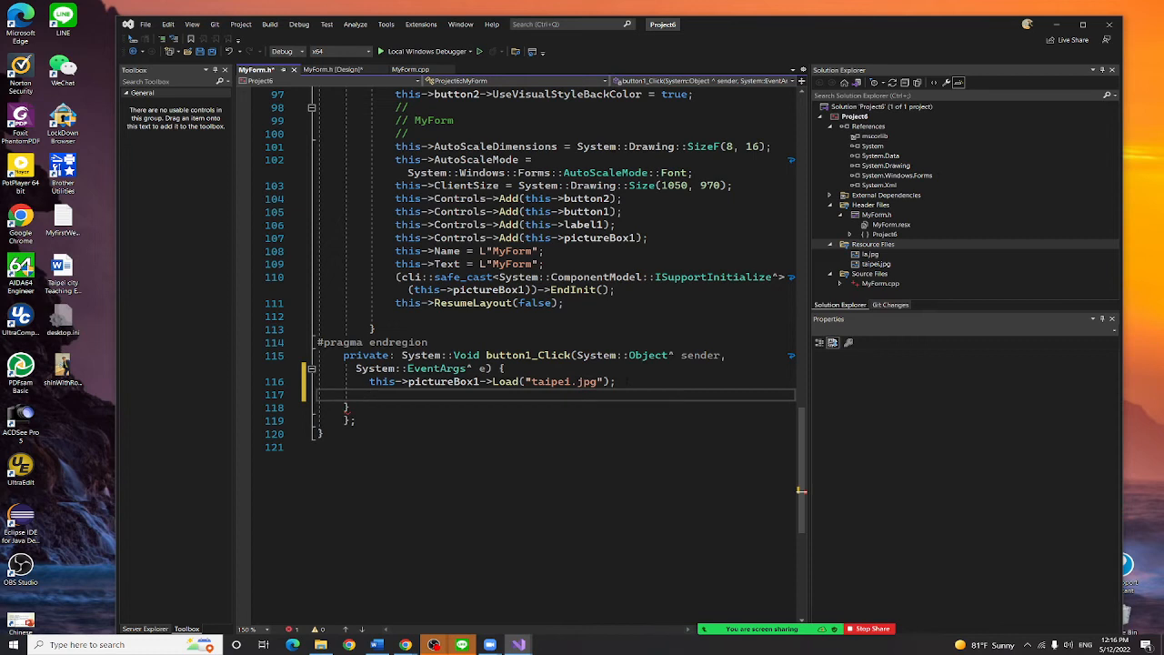
type("this-")
type(">la")
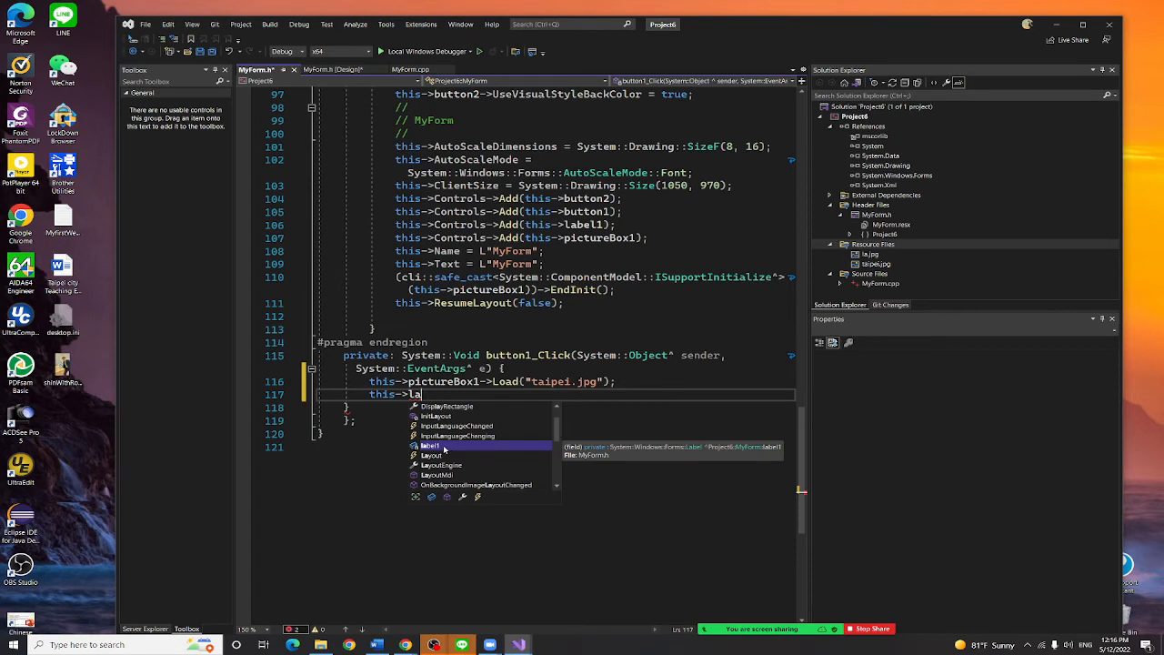
key("Tab")
type("-")
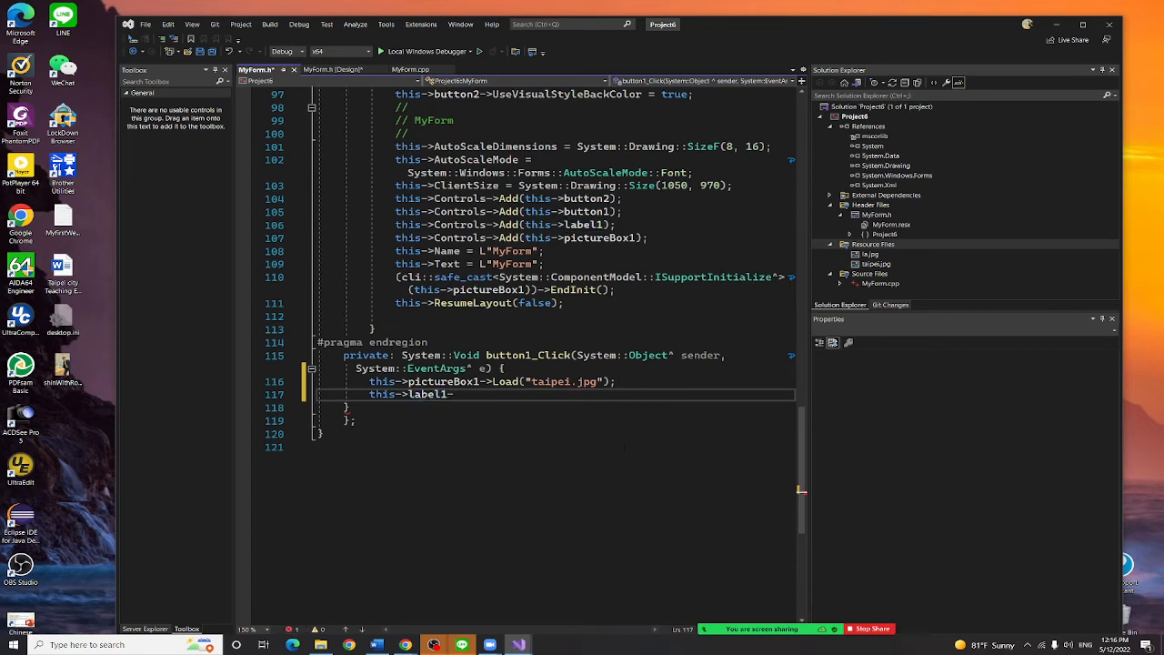
type(">te")
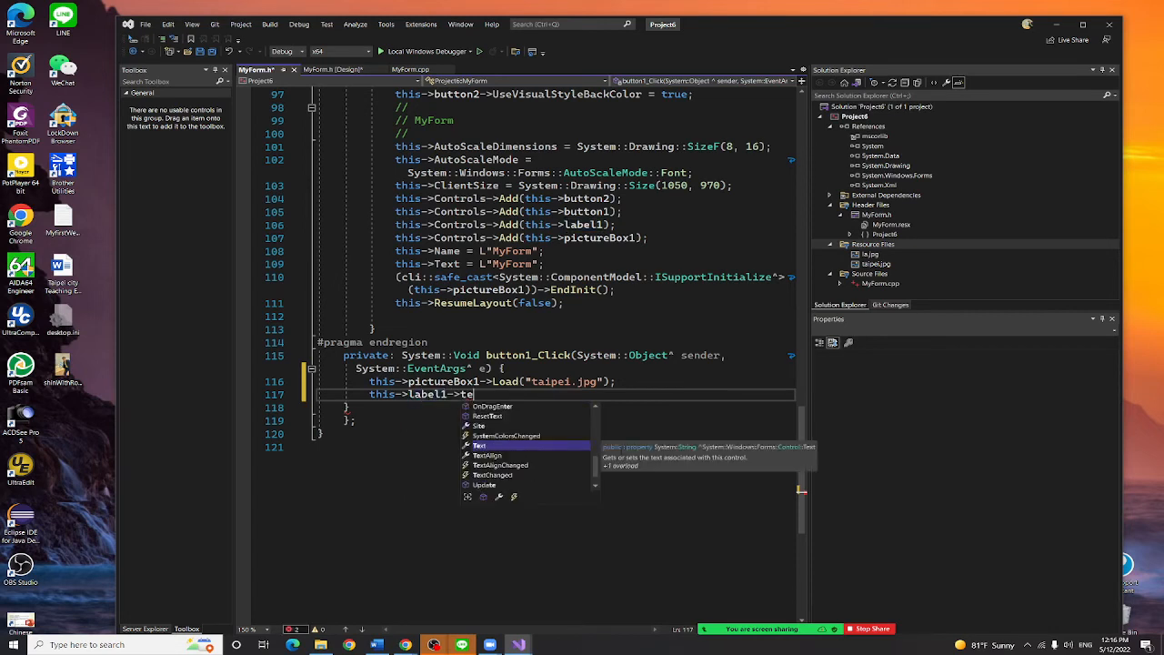
key("Tab")
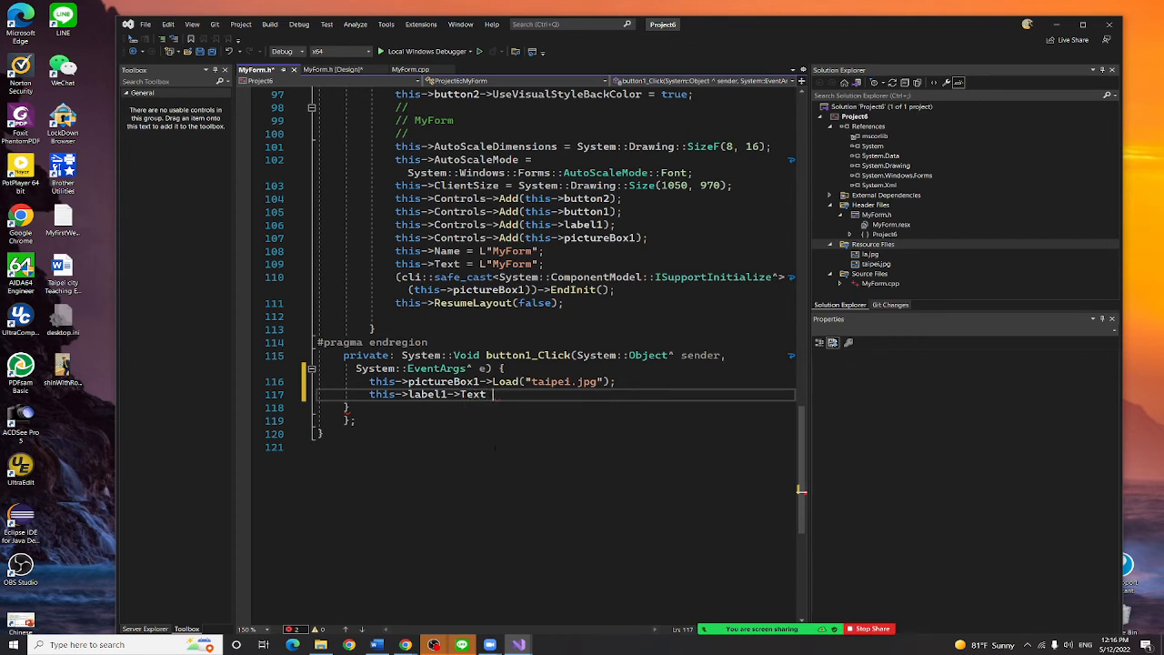
type("=\"")
type("Taipei ")
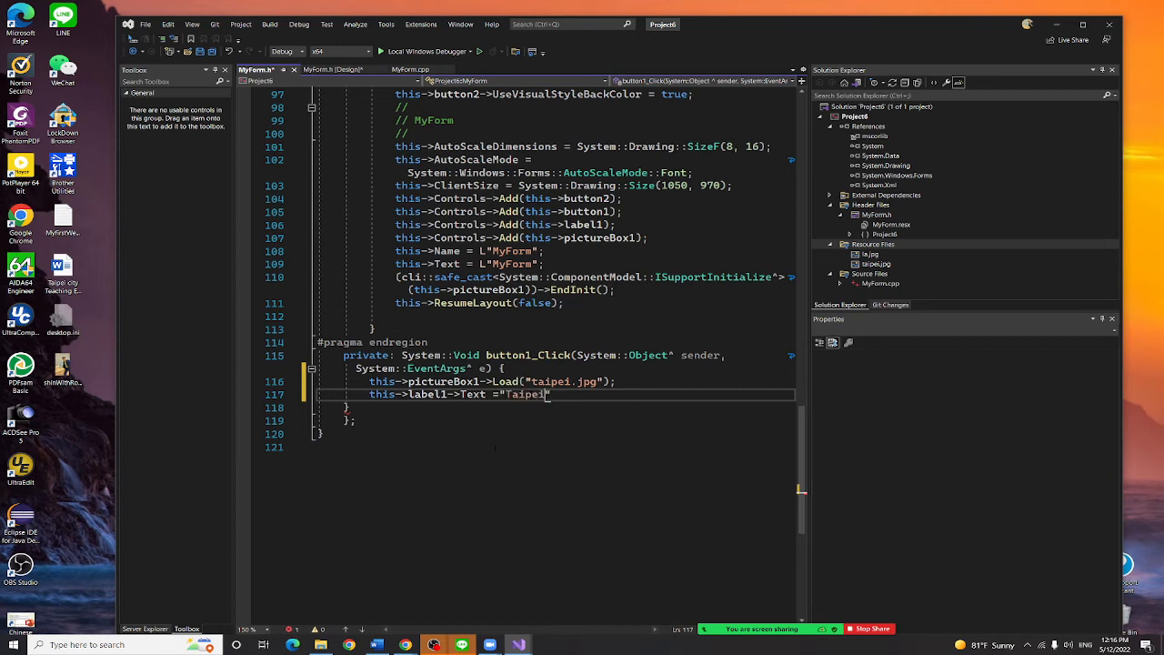
type("City")
key("Right")
key("Down")
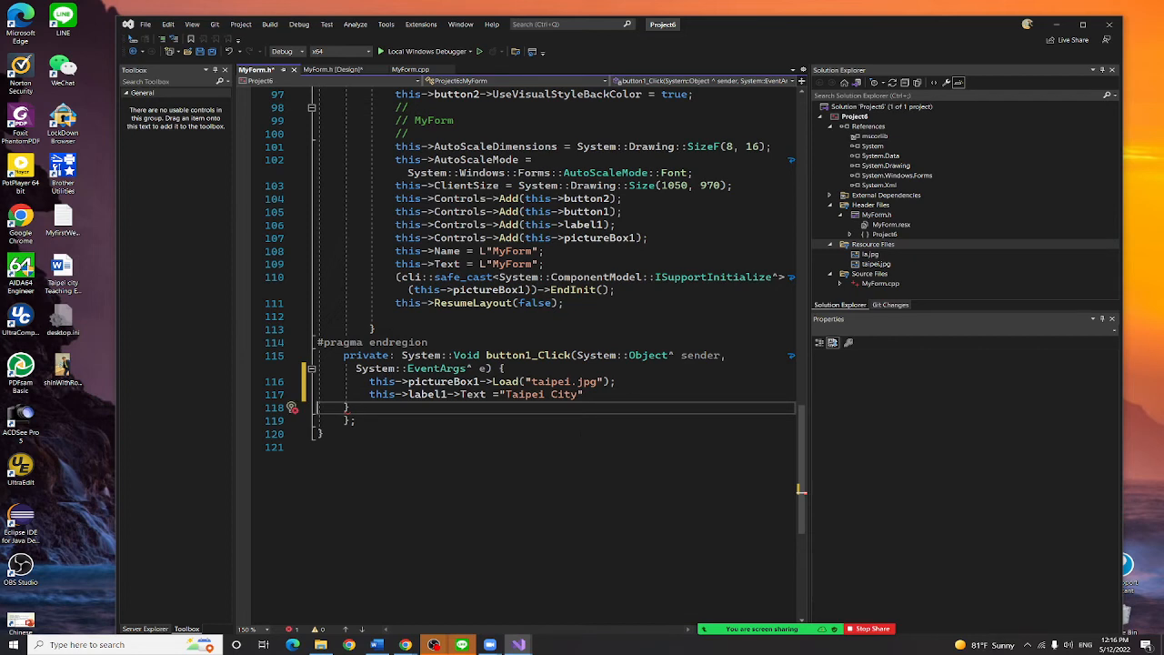
key("Up")
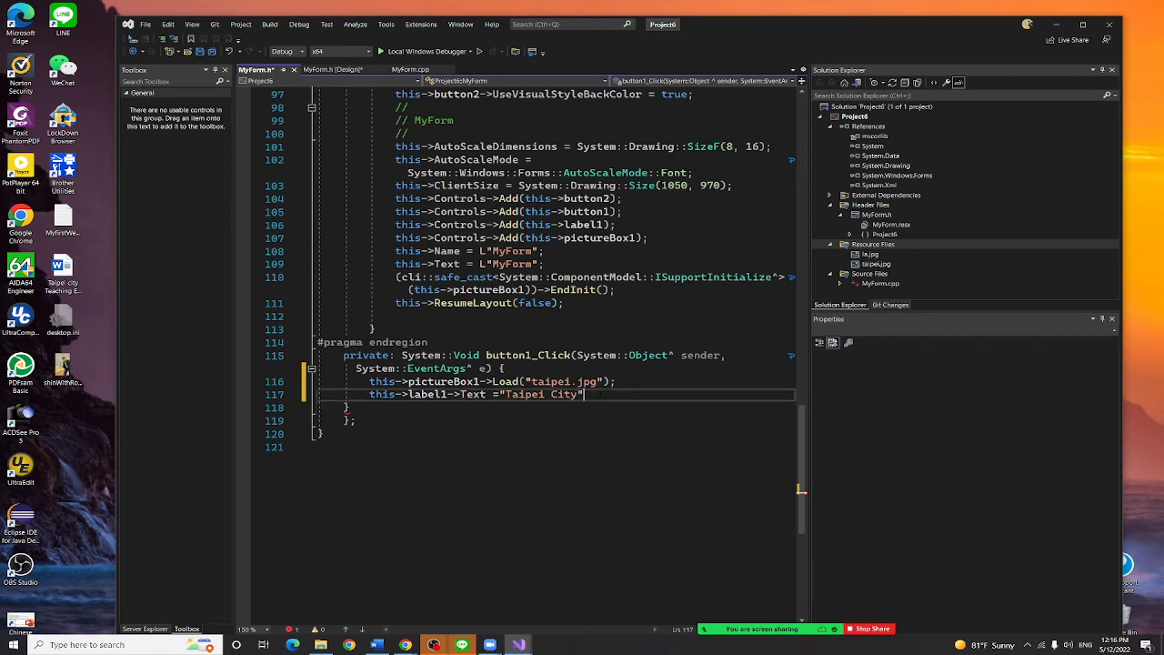
type(";")
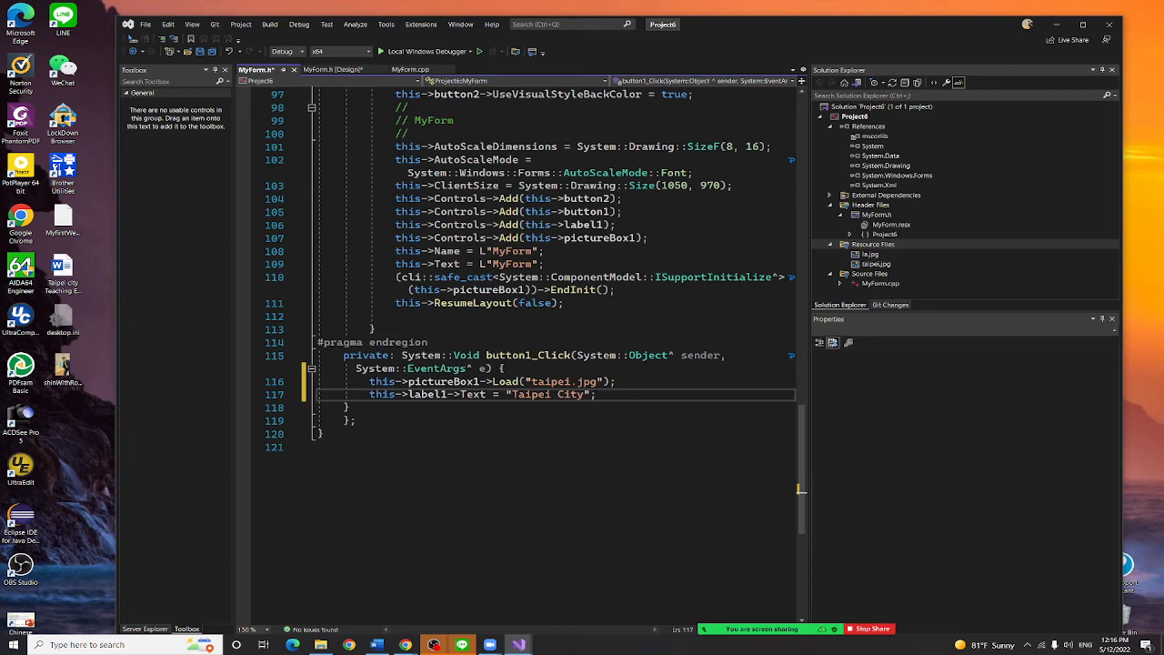
Create button2_Click from the LA button in the designer and begin this->pictureBox1
left_click(332, 70)
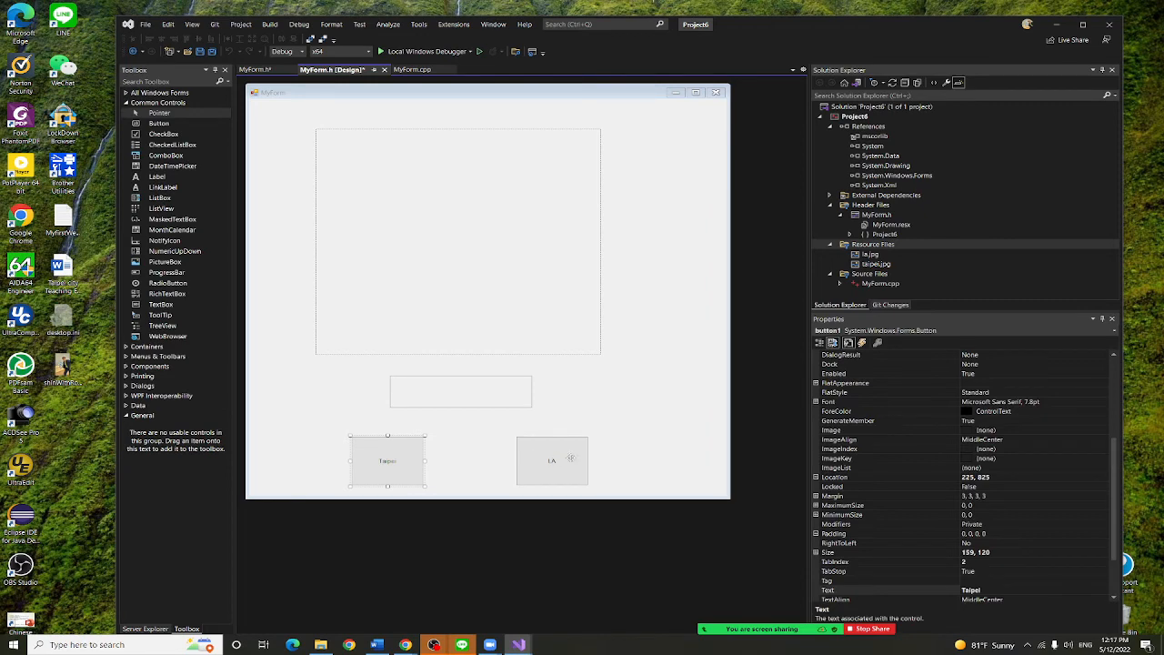
double_click(571, 458)
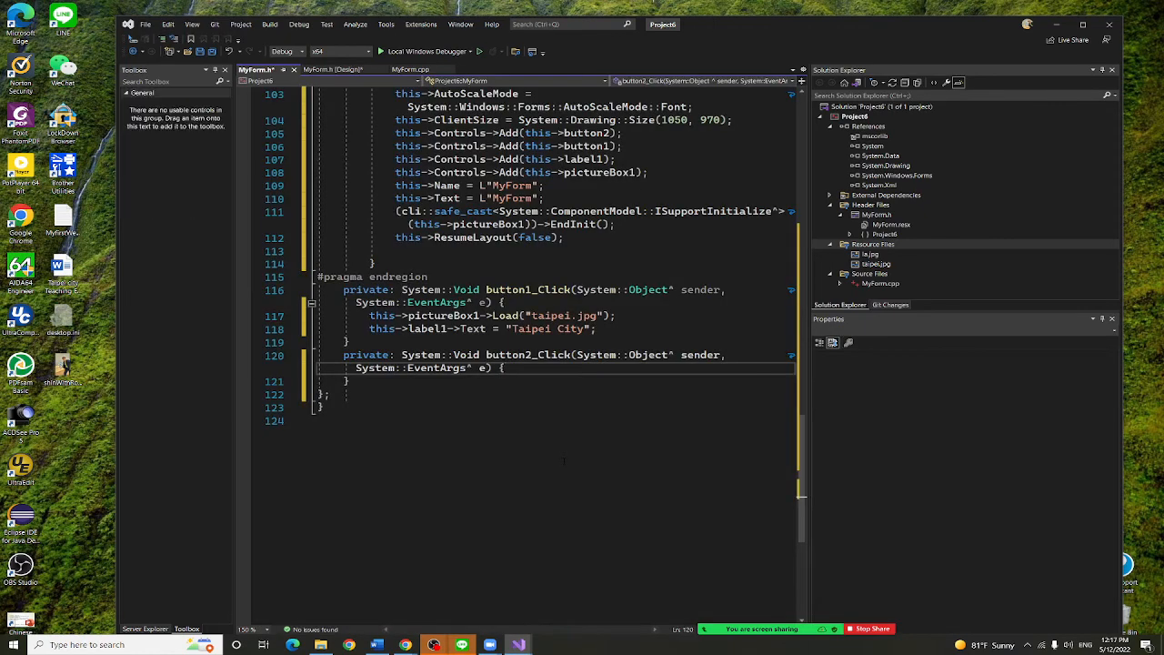
key("Return")
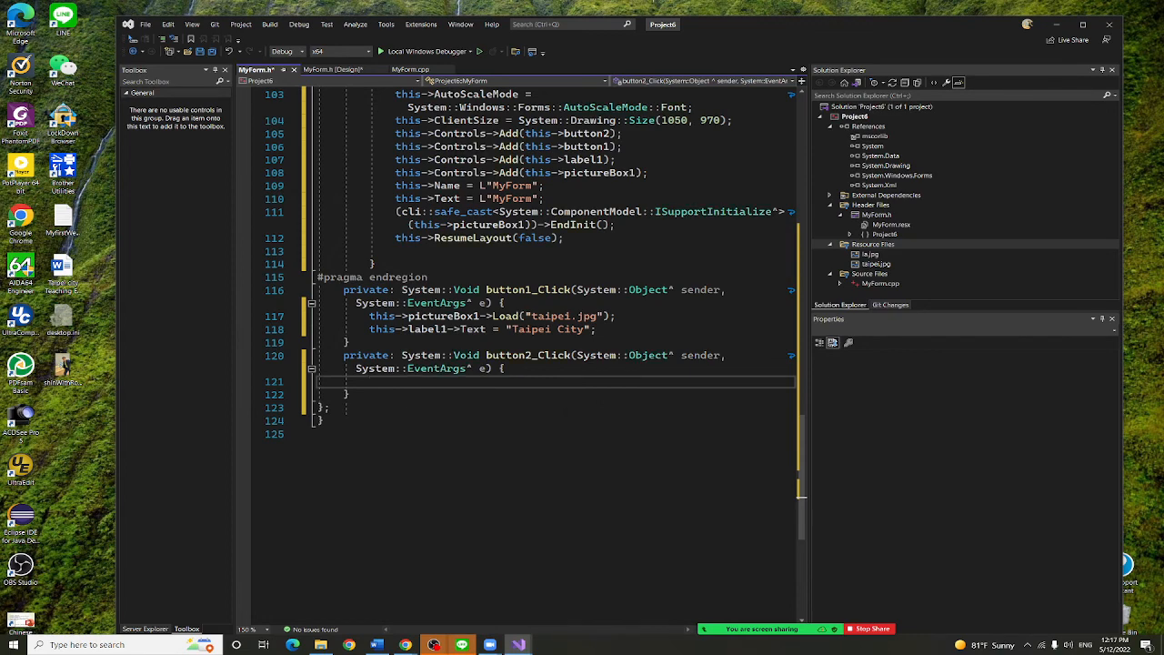
type("this")
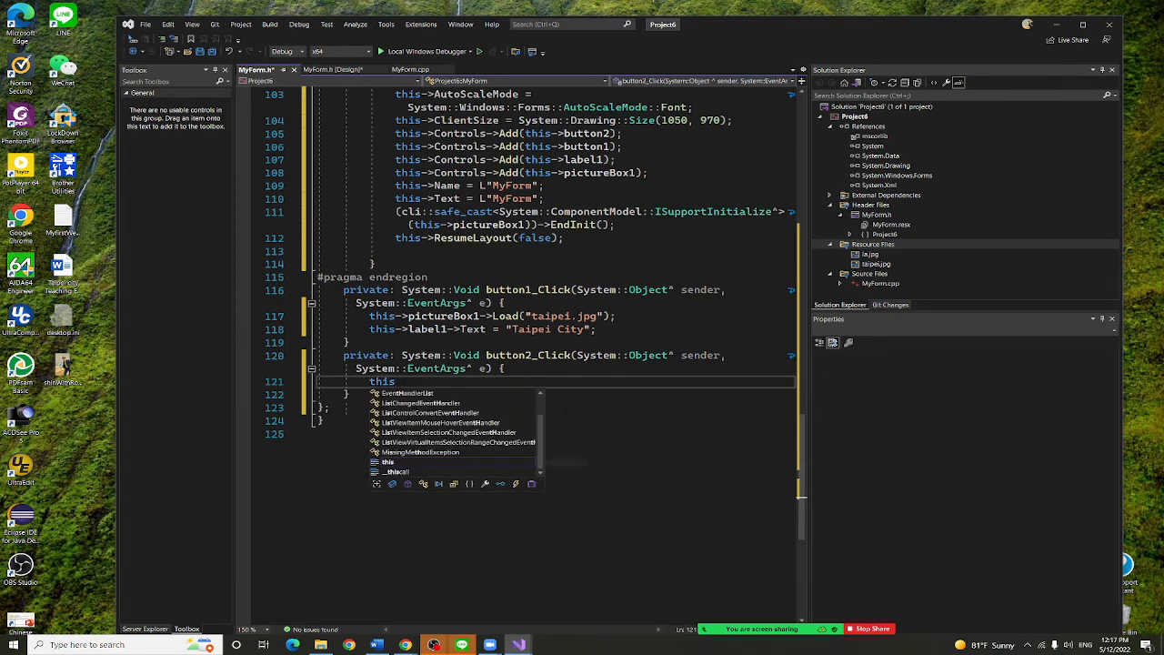
type("->pi")
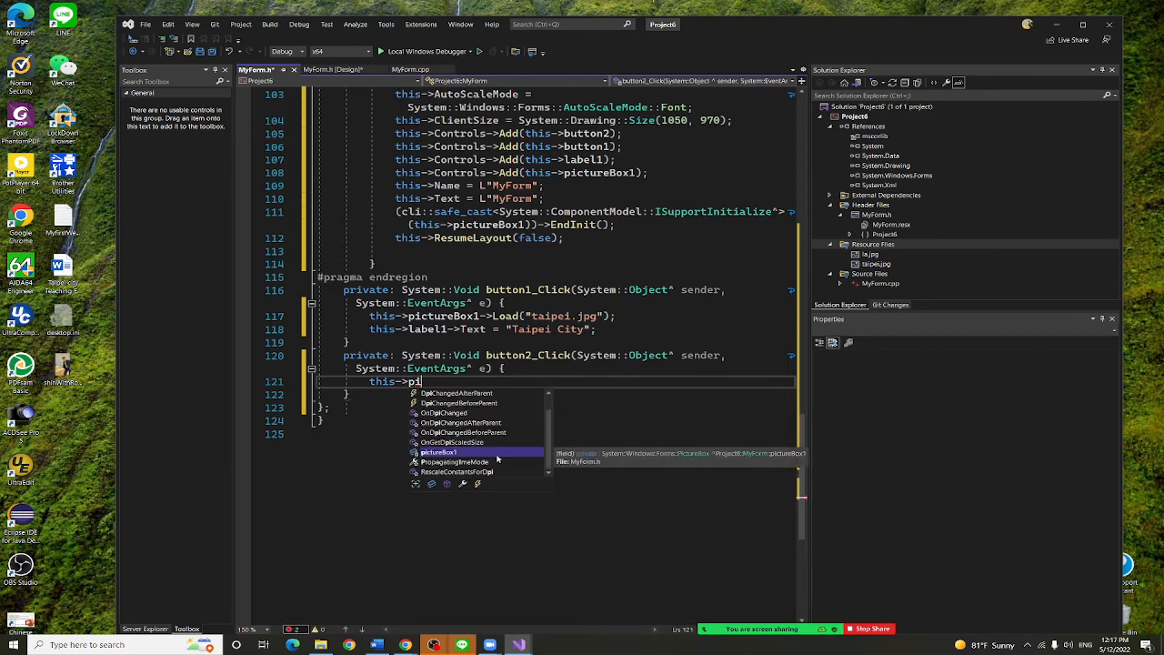
double_click(466, 452)
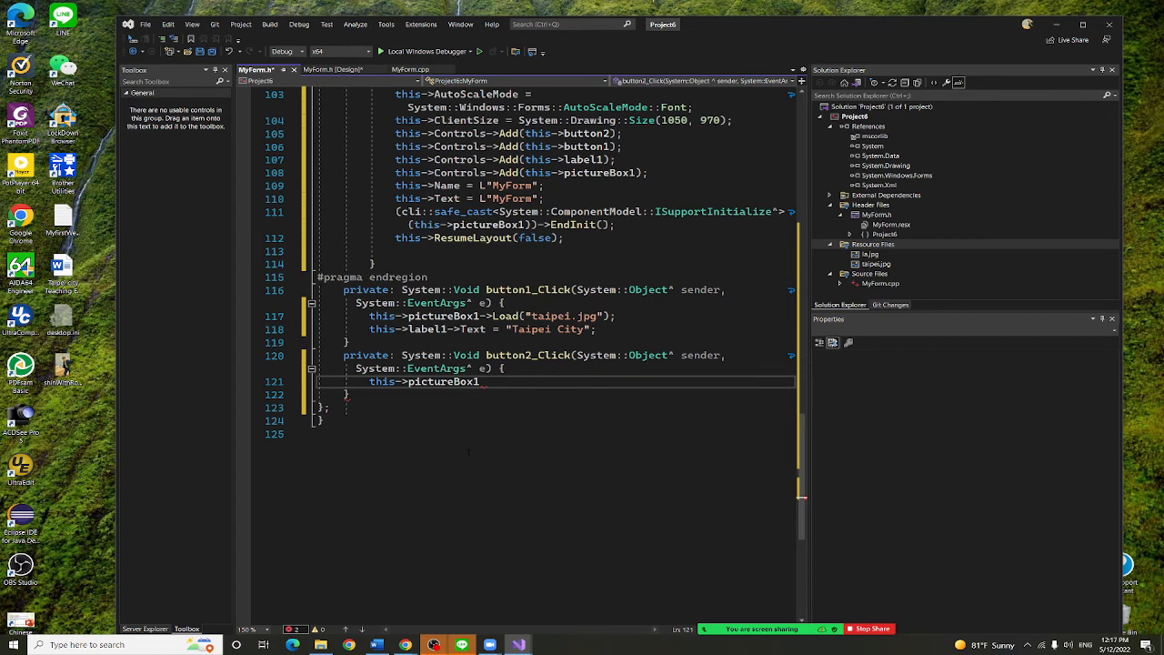
type("-")
type(">")
Finish the statement as this->pictureBox1->Load("la.jpg"); and start a new line
key("BackSpace")
key("BackSpace")
type(">lo")
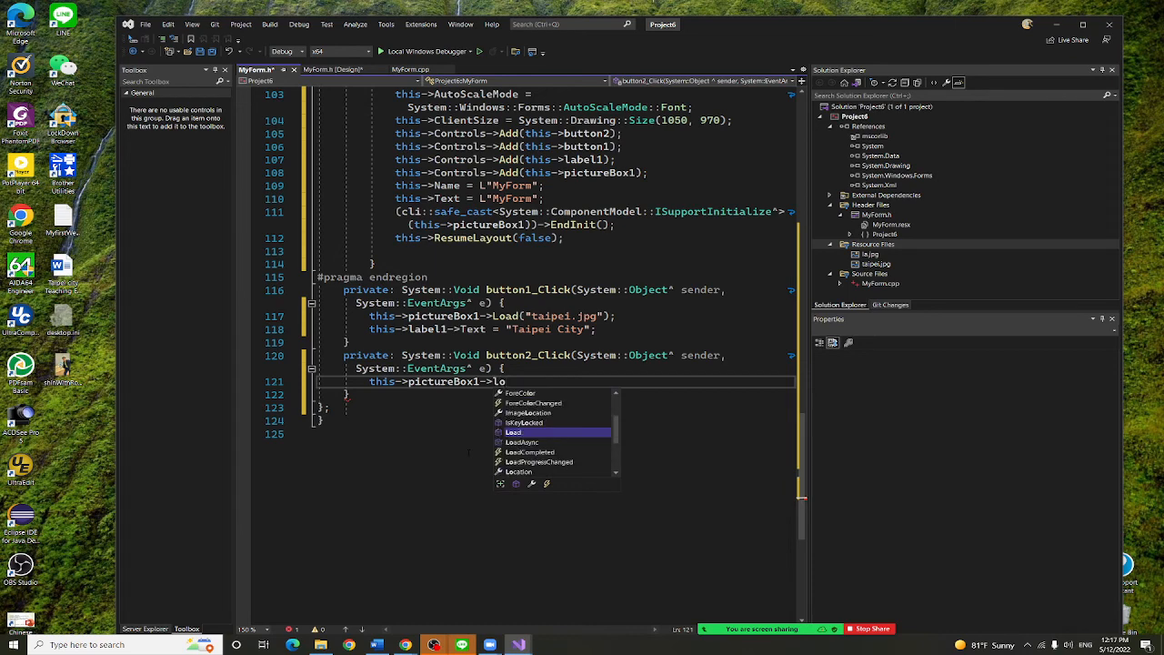
key("Tab")
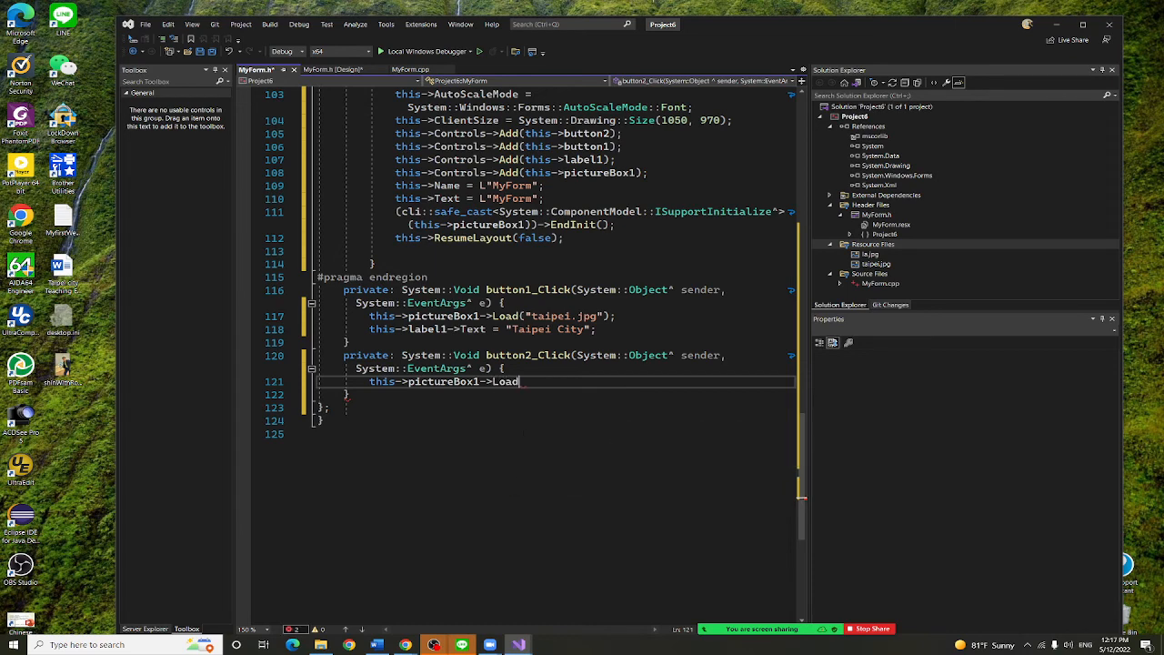
type("(")
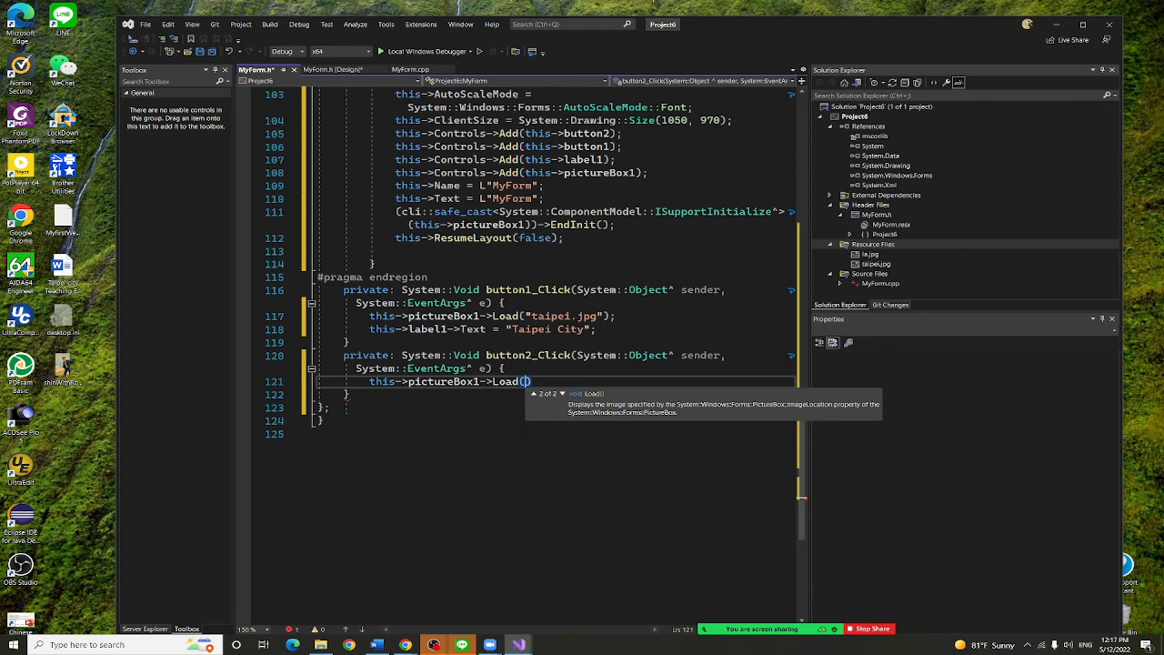
type("\"la")
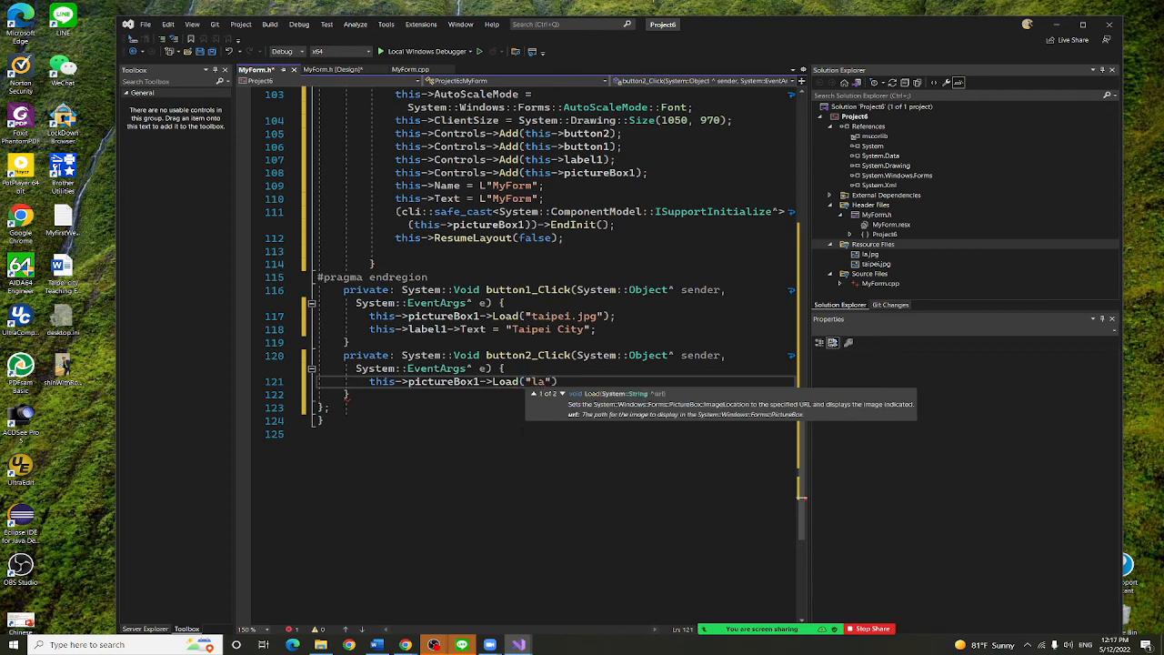
type(".jp")
type("g")
key("Right")
key("Right")
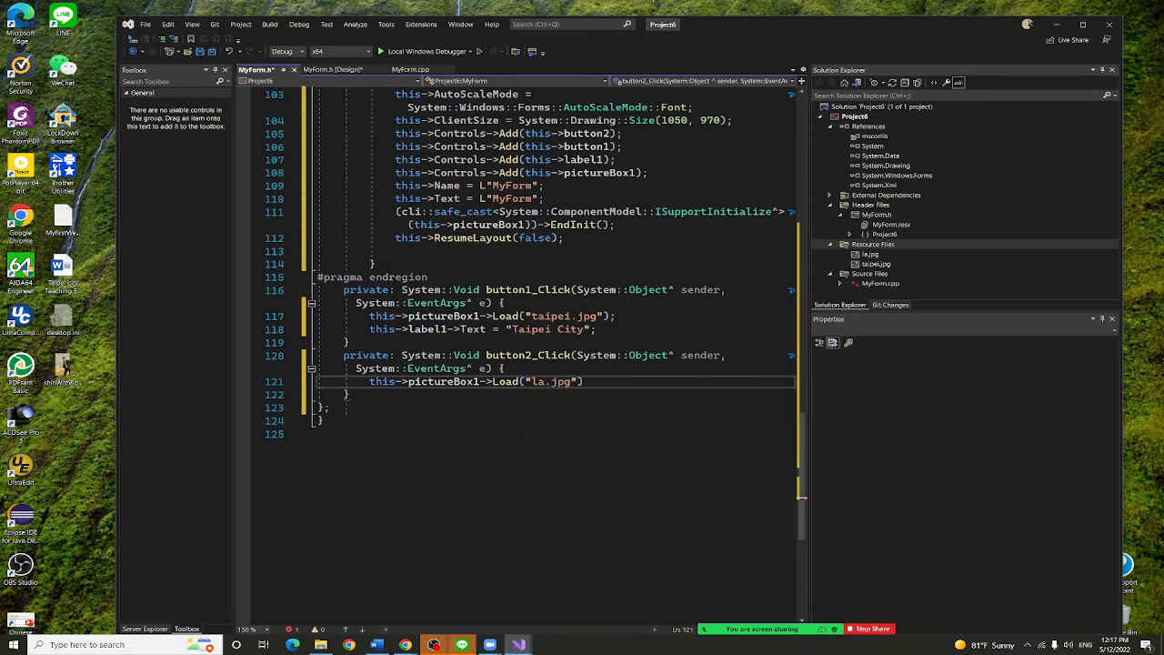
type(";")
key("Return")
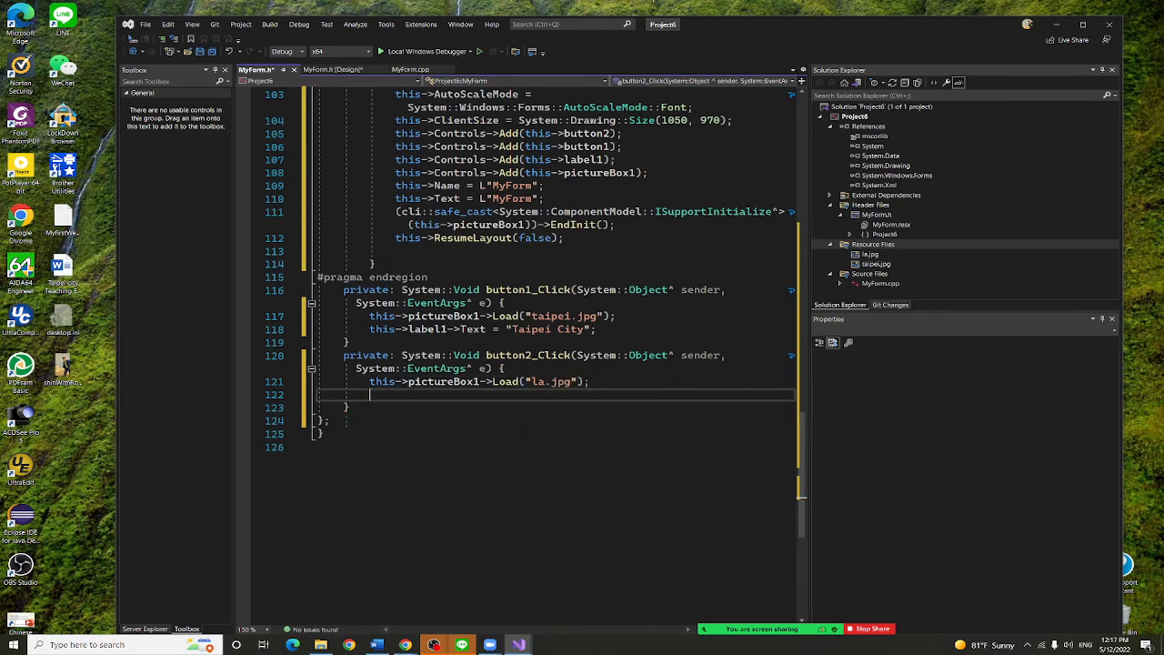
type("this")
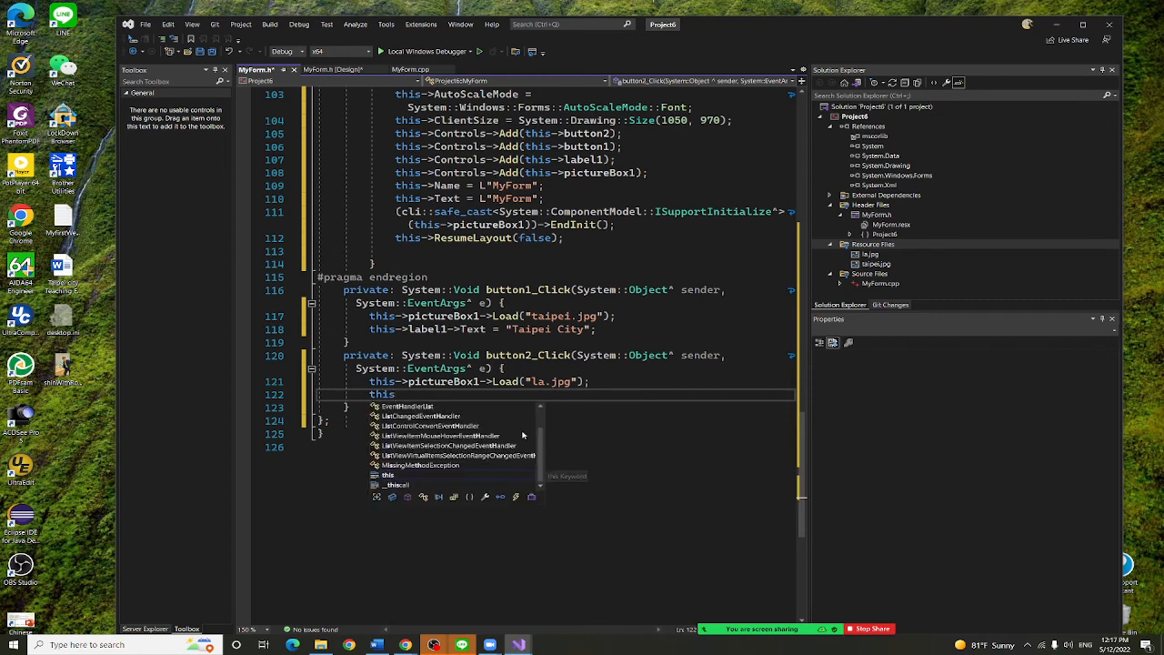
type("0")
Add this->label1->Text = "LA city"; in button2_Click using IntelliSense completions
key("BackSpace")
type("-")
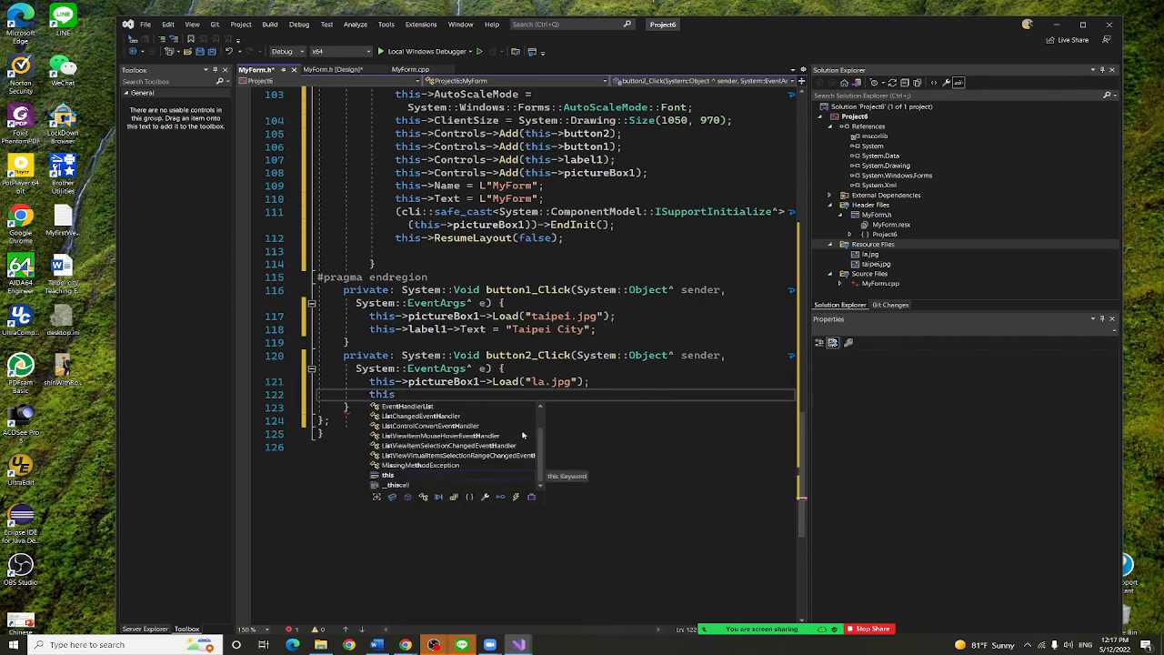
type(">labe")
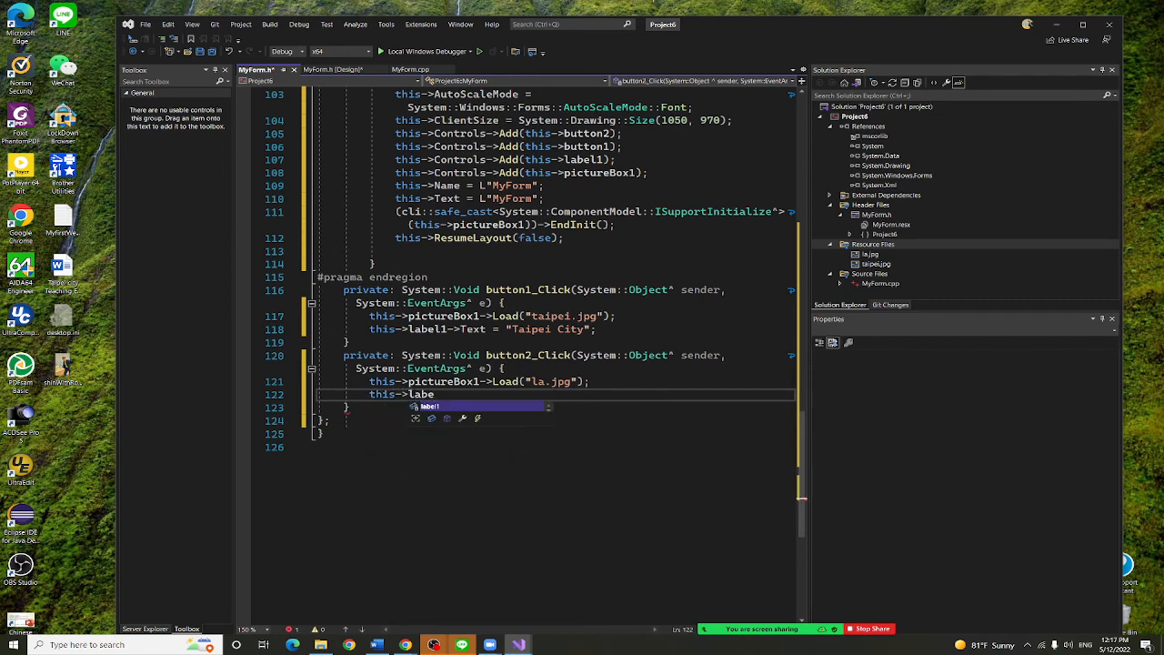
type("l")
type("1")
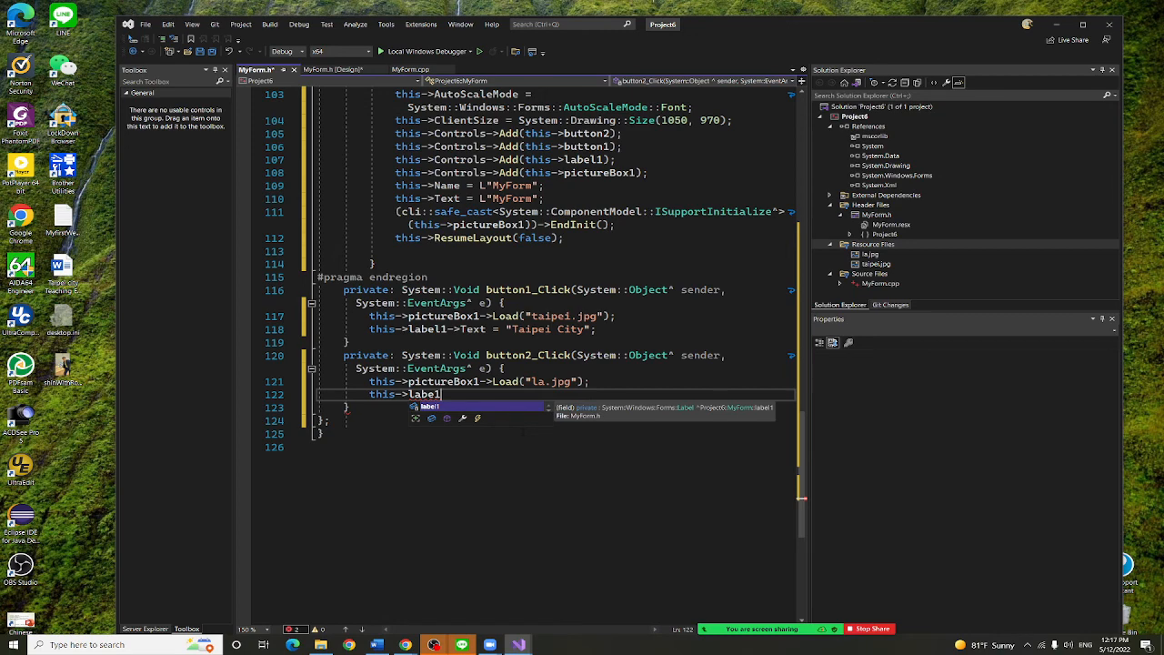
key("Tab")
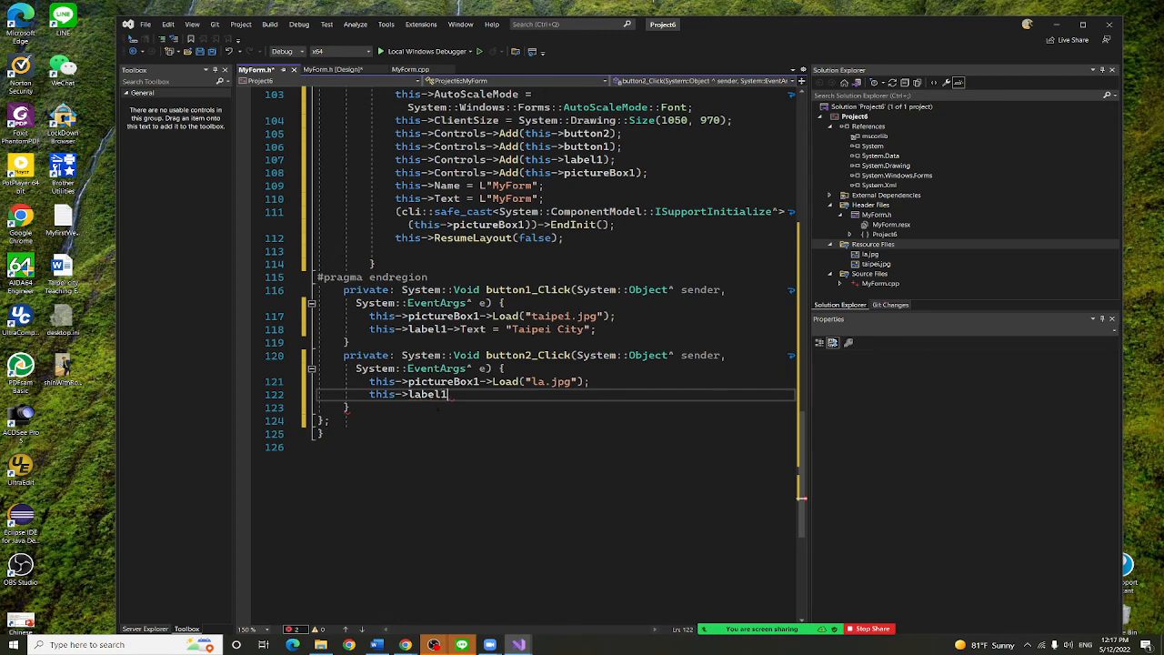
type("-")
type(">t")
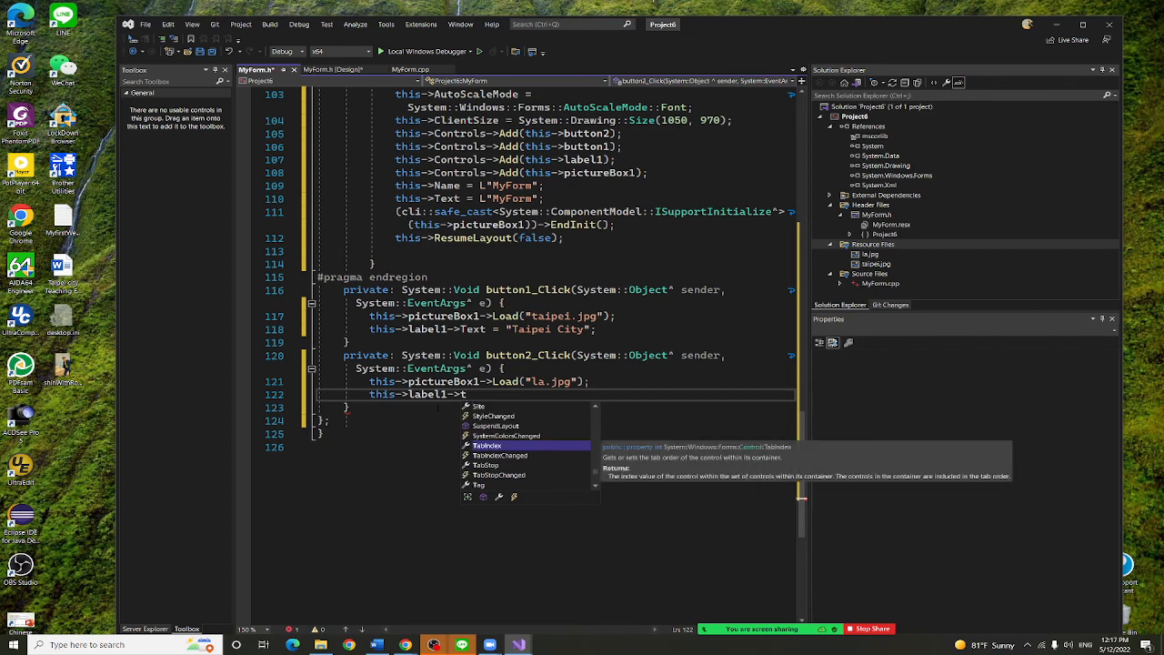
type("e")
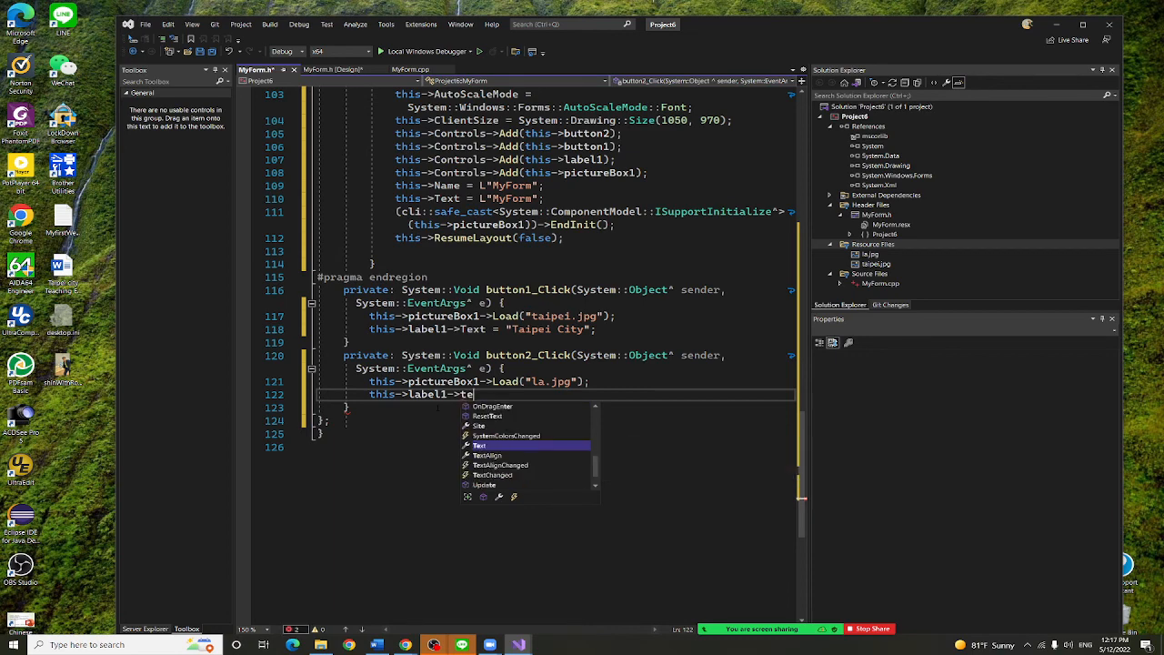
key("Tab")
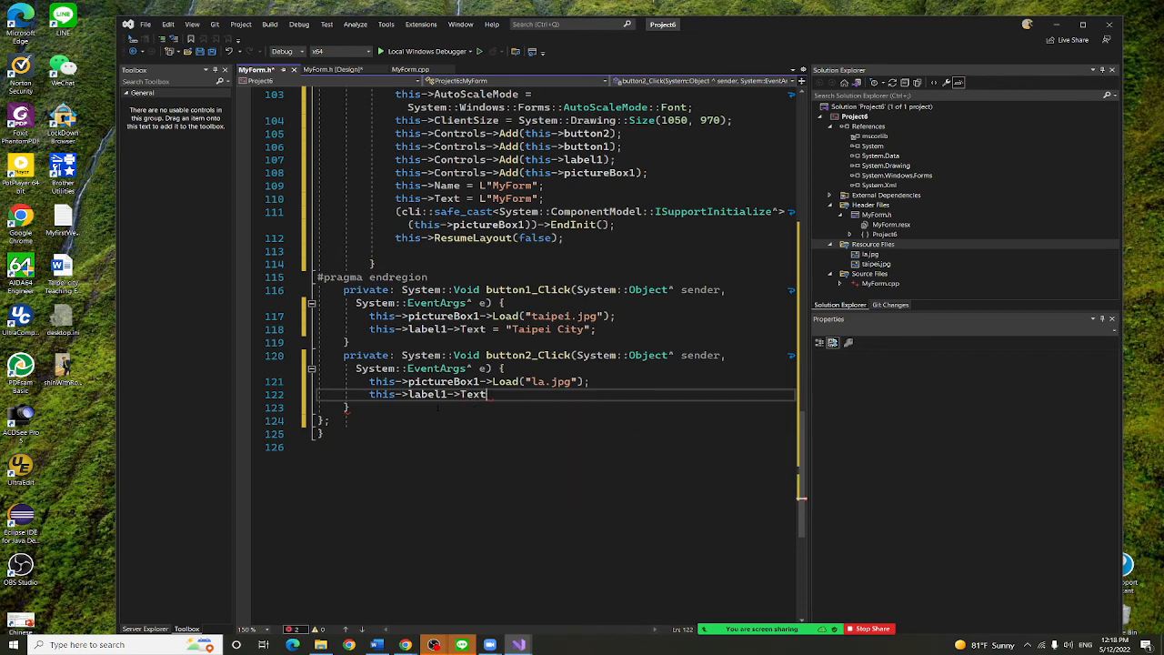
type(" = \" L")
type("A city")
type("\"")
type(";")
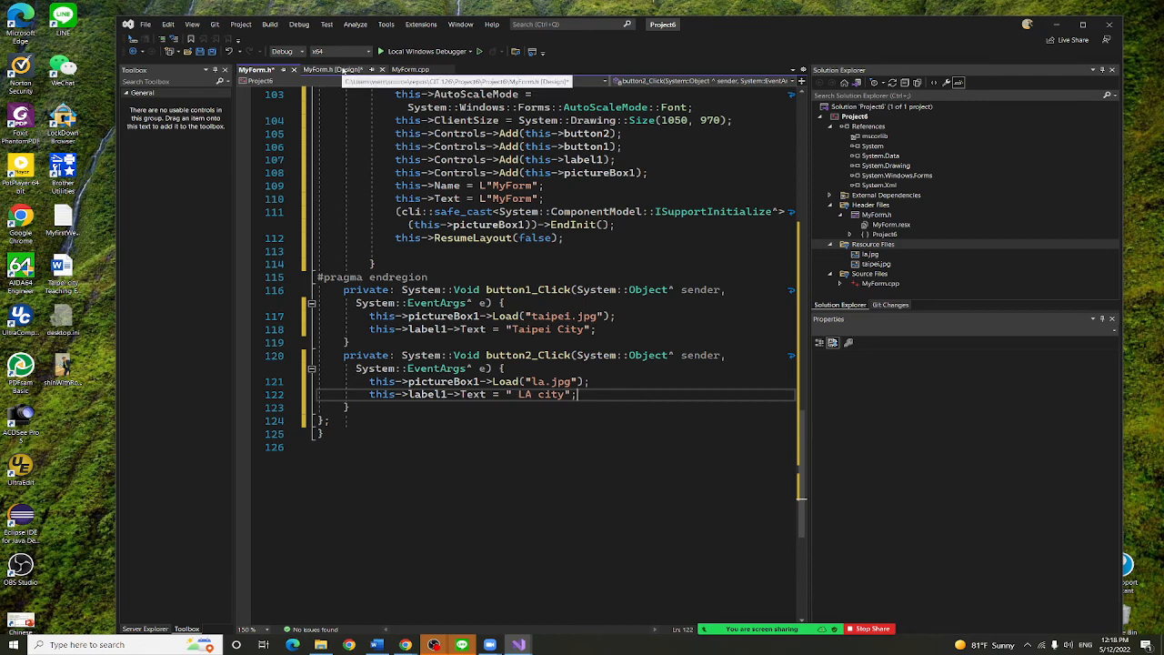
Stack code above the form design with Window > New Horizontal Document Group and widen the window
left_click(335, 70)
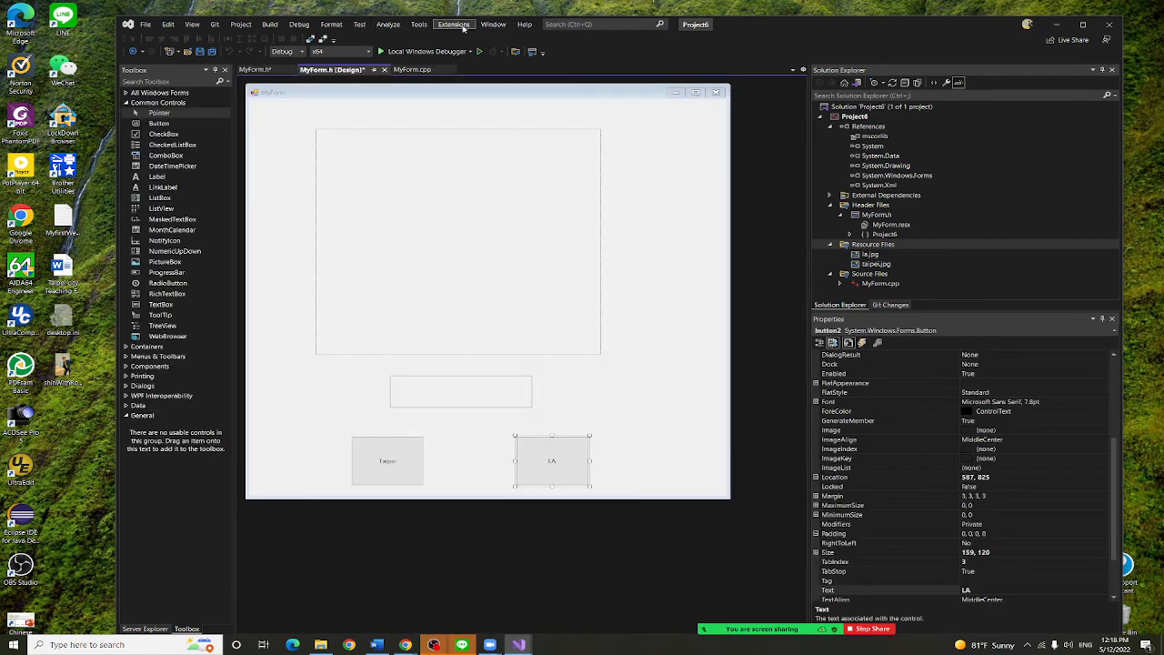
left_click(493, 25)
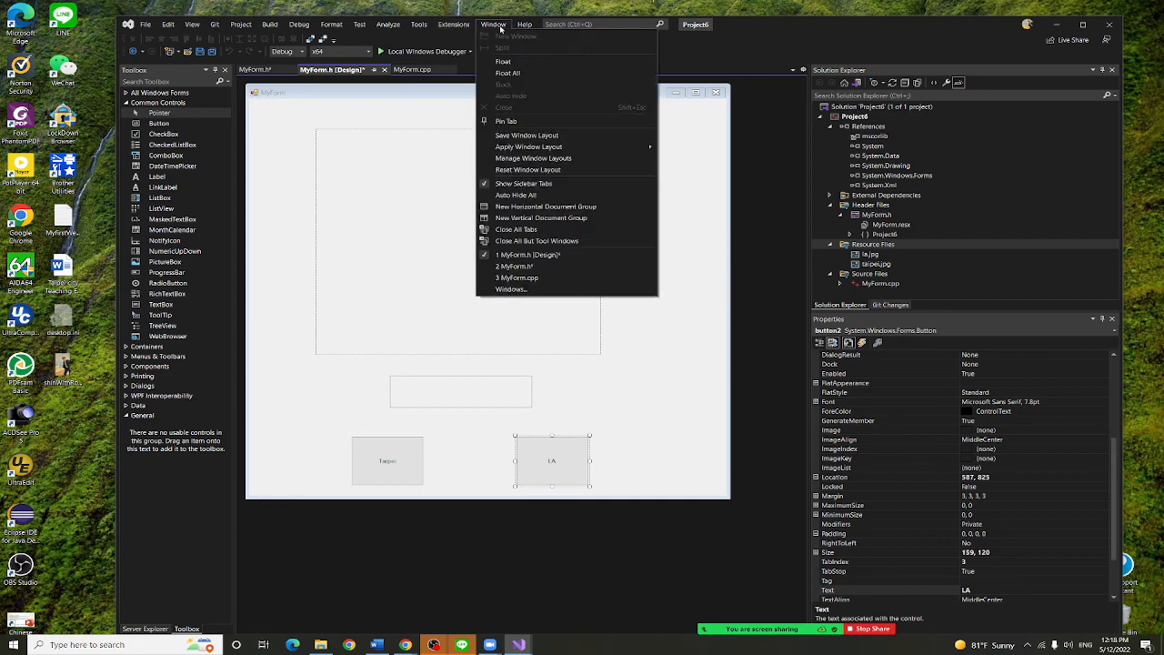
left_click(546, 207)
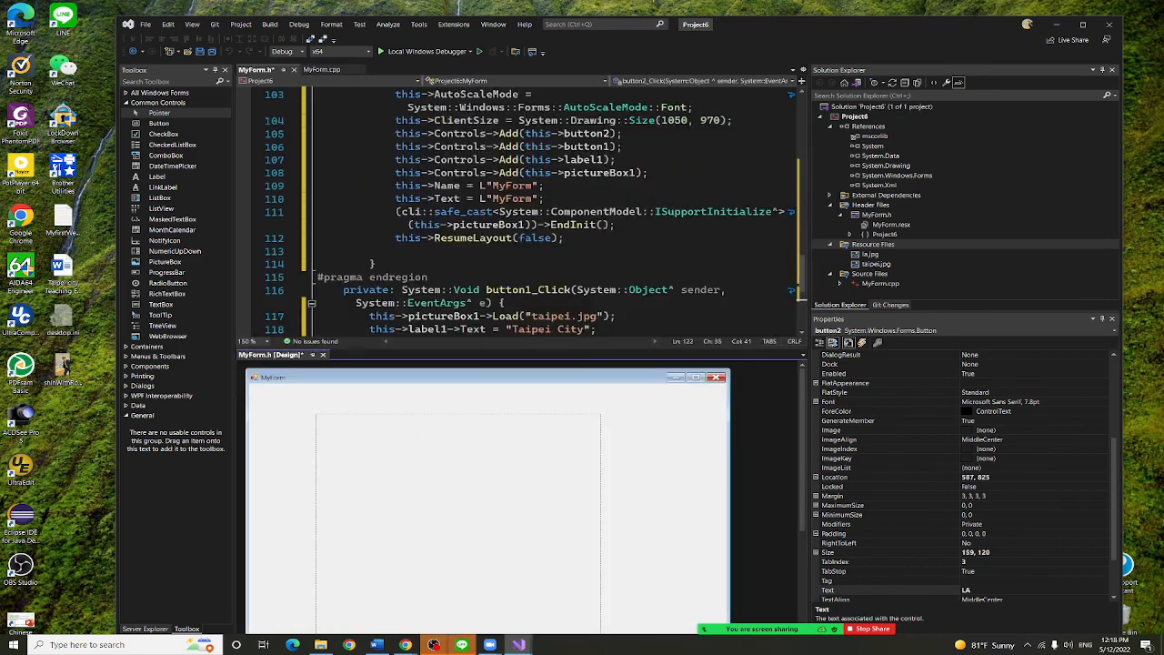
left_click_drag(806, 209, 883, 210)
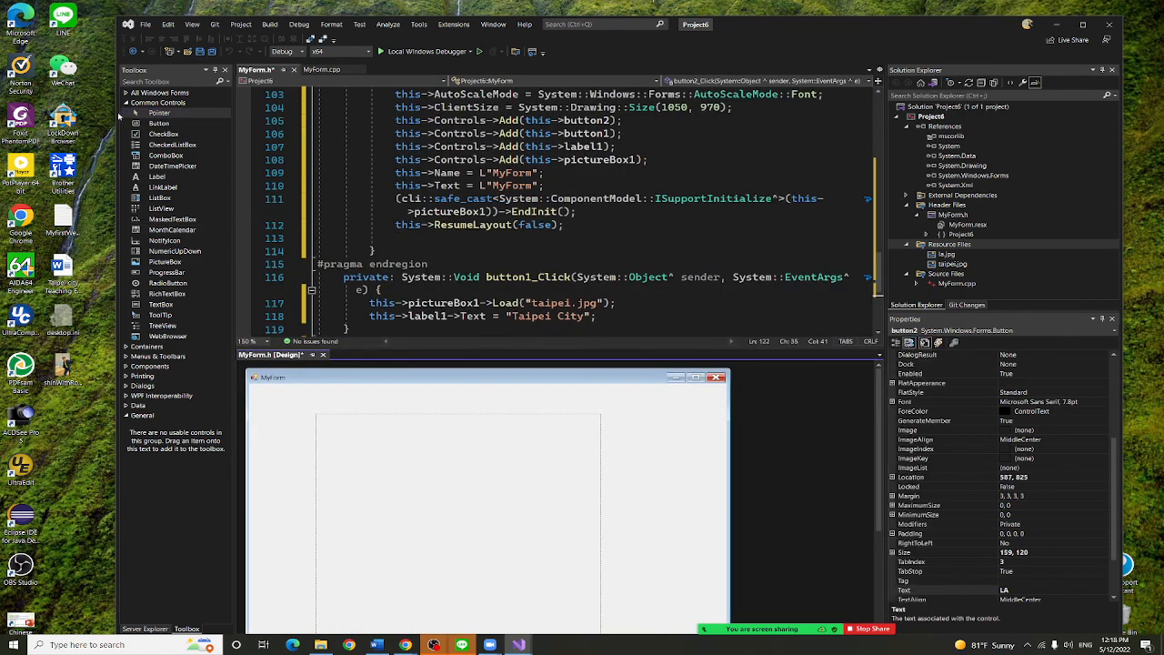
left_click_drag(117, 273, 15, 273)
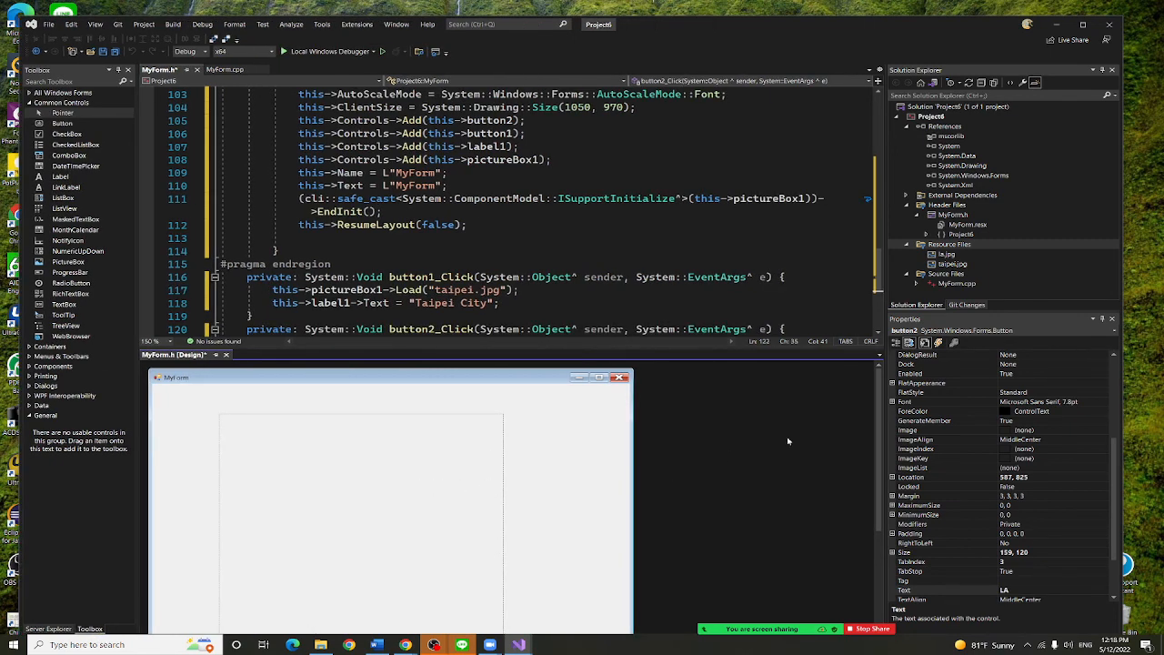
scroll(788, 273, "up", 4)
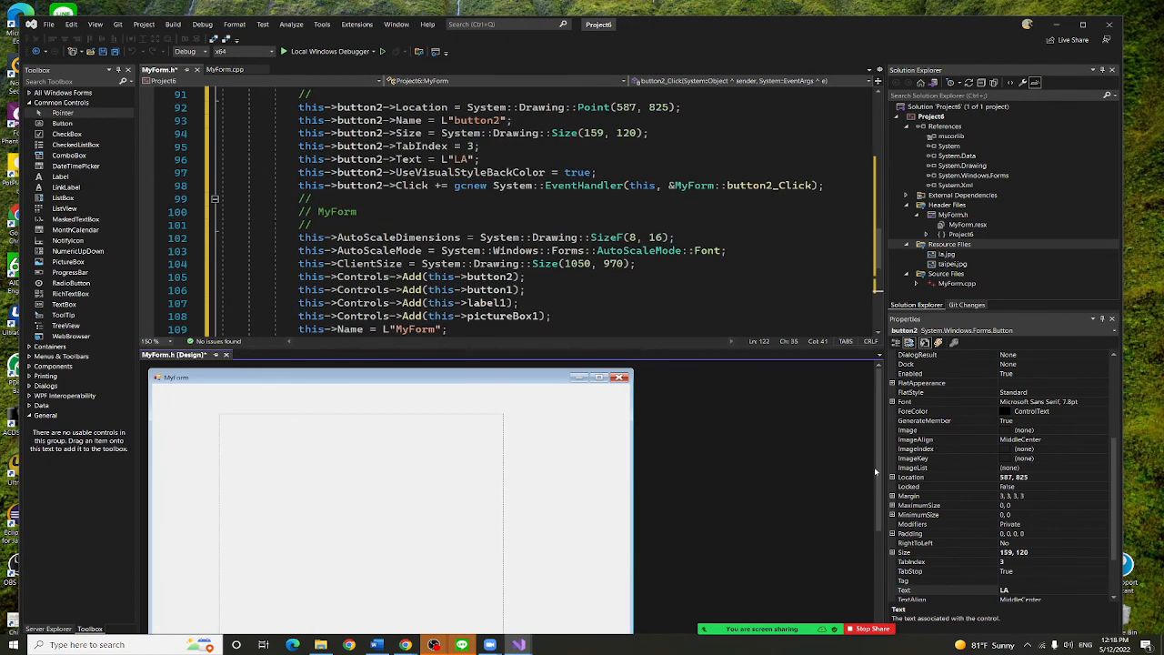
mouse_move(874, 467)
left_mouse_down()
mouse_move(879, 601)
mouse_move(880, 382)
left_mouse_up()
scroll(673, 255, "down", 4)
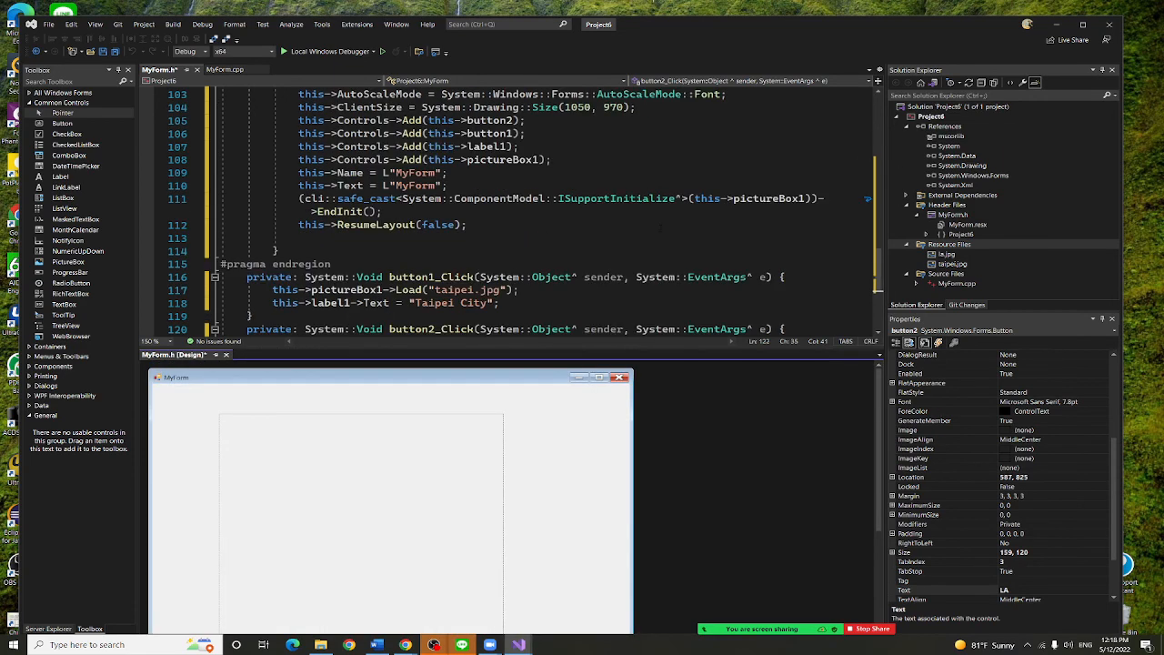
Build the solution with Build > Build Solution, getting 1 succeeded
left_click(172, 25)
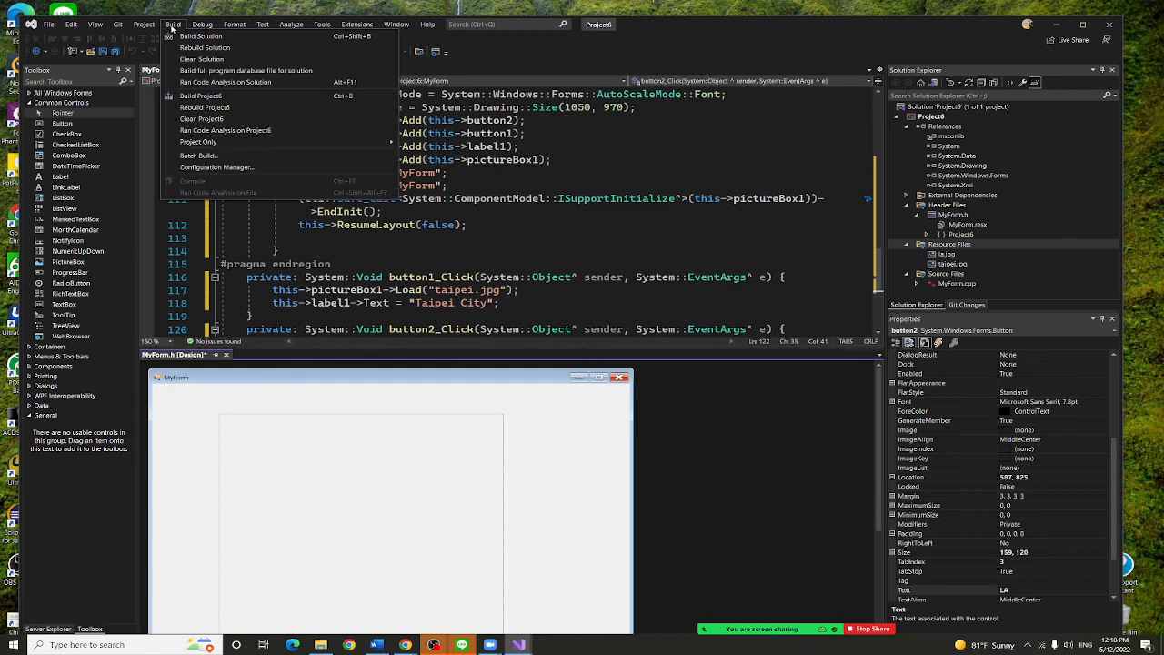
left_click(194, 36)
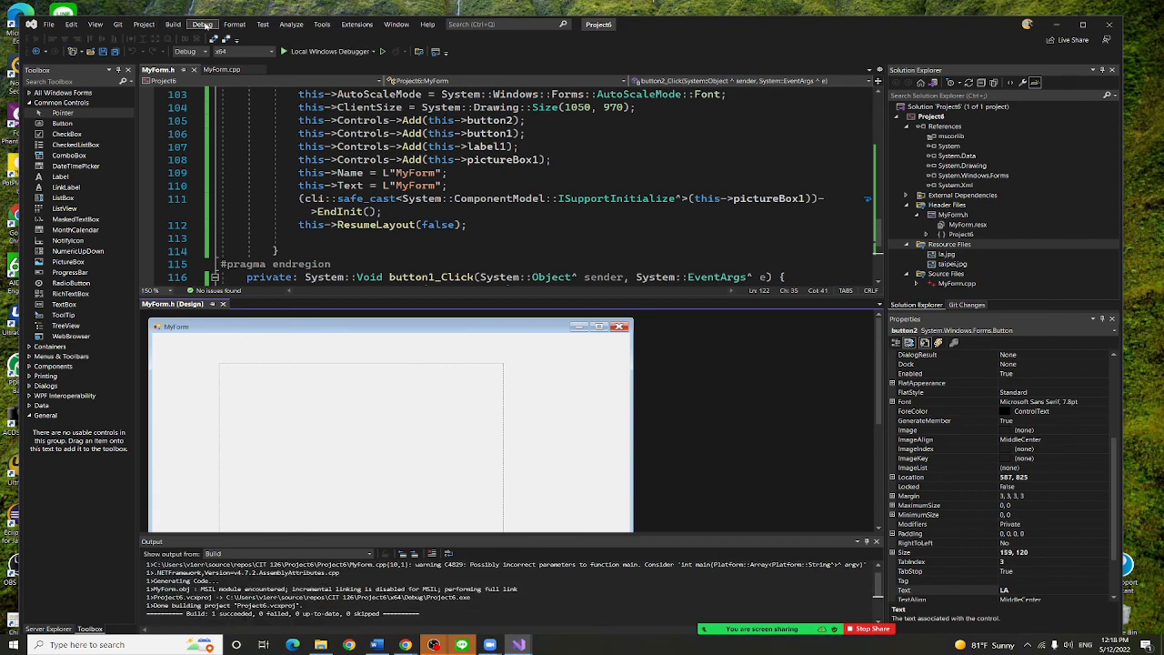
left_click(202, 24)
Start debugging and check that Taipei and LA each show their photo and city name
left_click(246, 77)
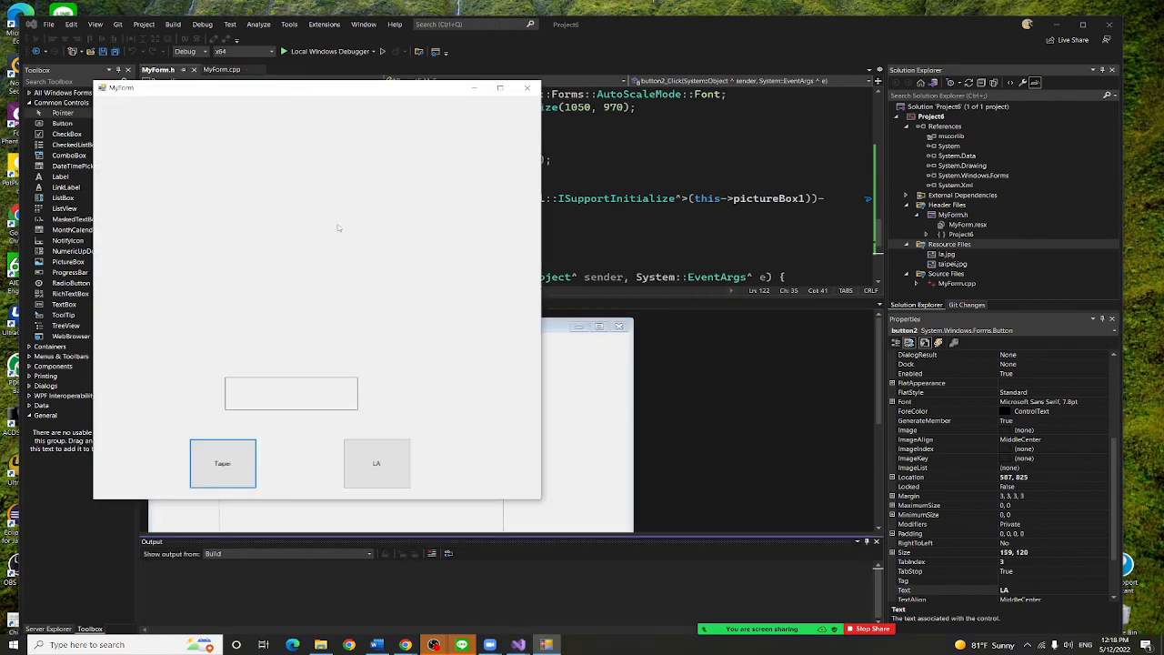
left_click(226, 467)
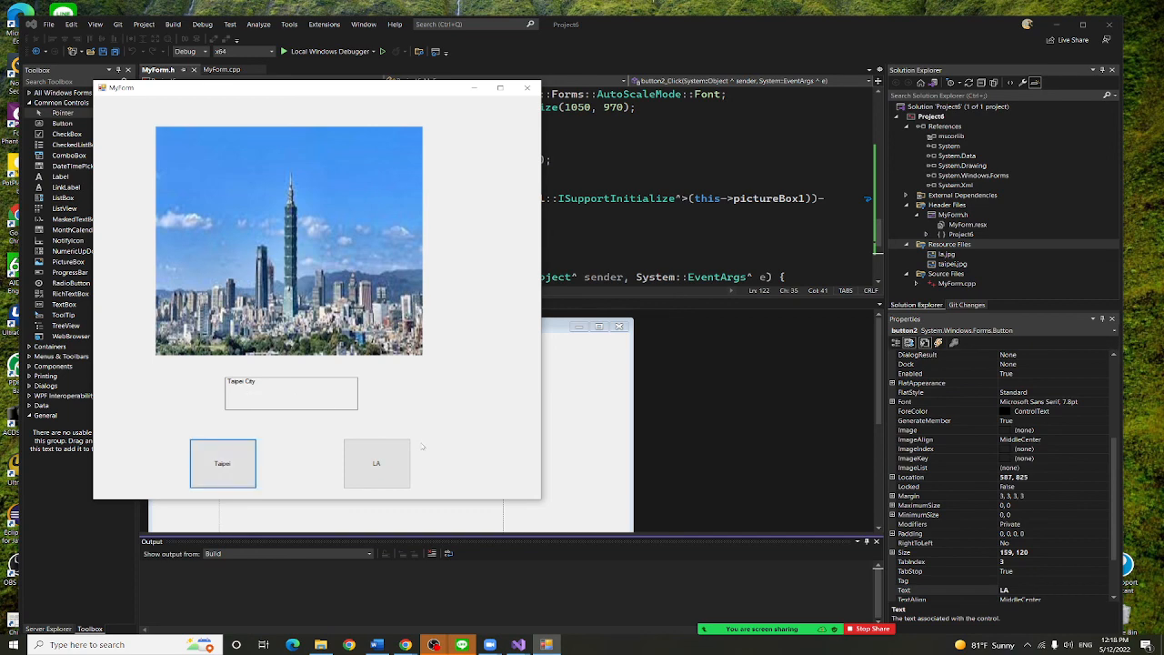
left_click(380, 468)
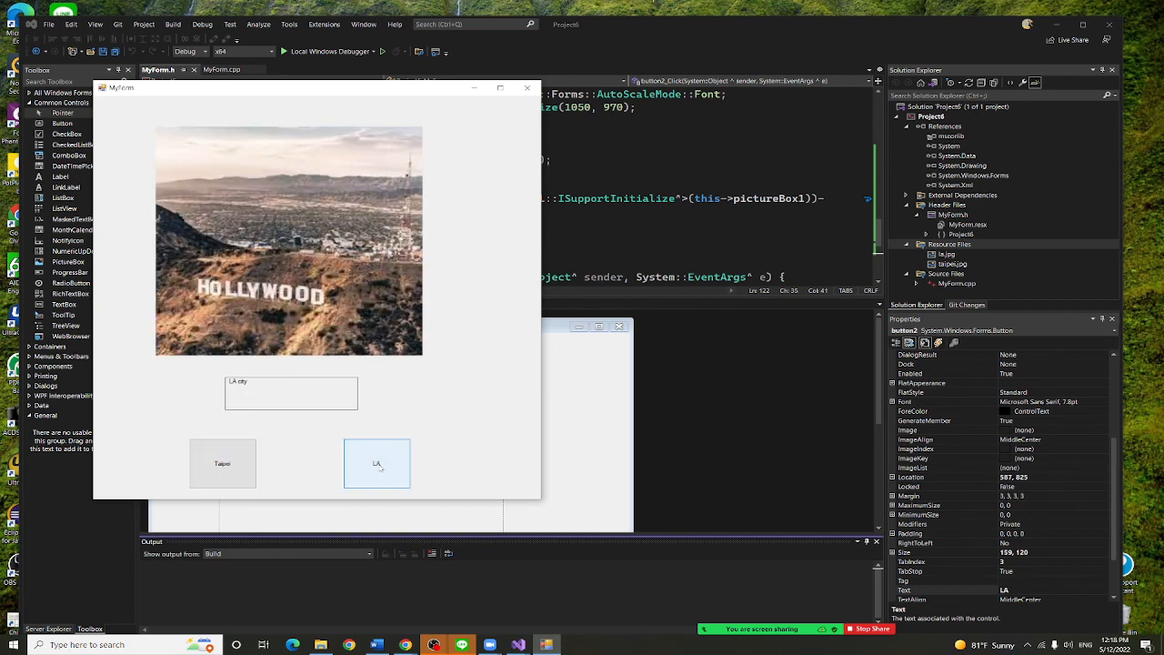